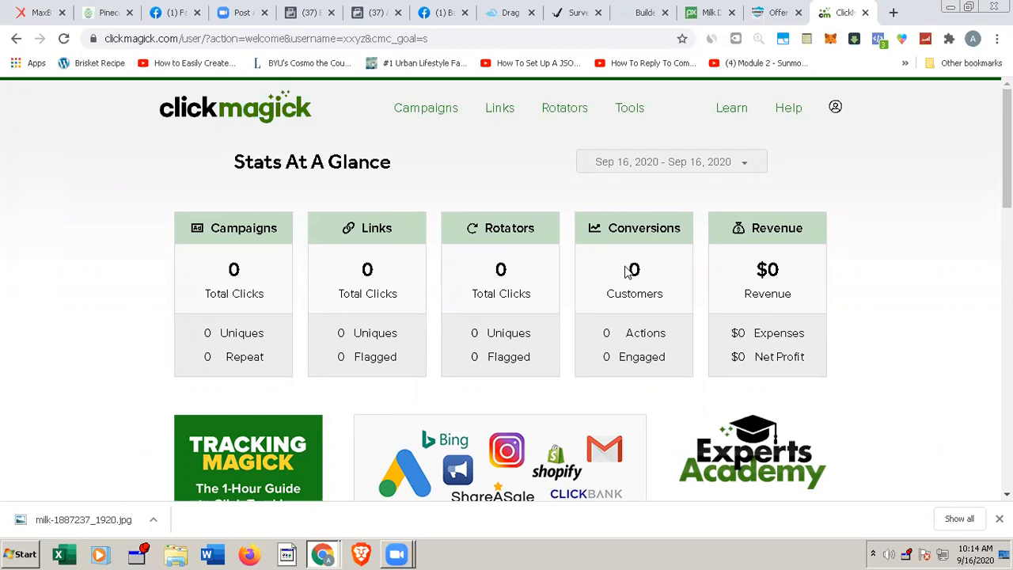
Step: Start a new tracking link and name it 1609_Pinecone_Adset1_USA
left_click(503, 114)
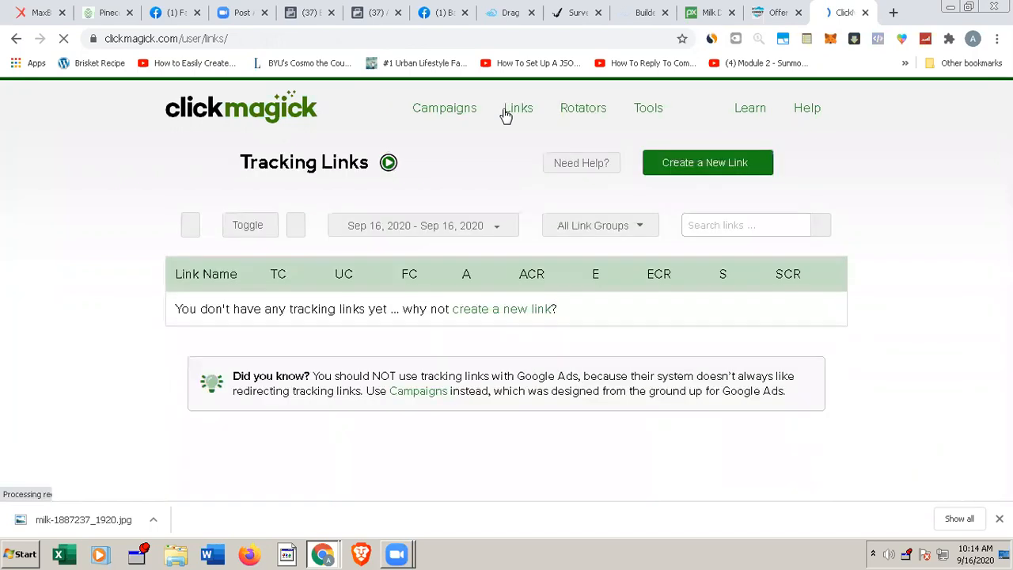
left_click(734, 170)
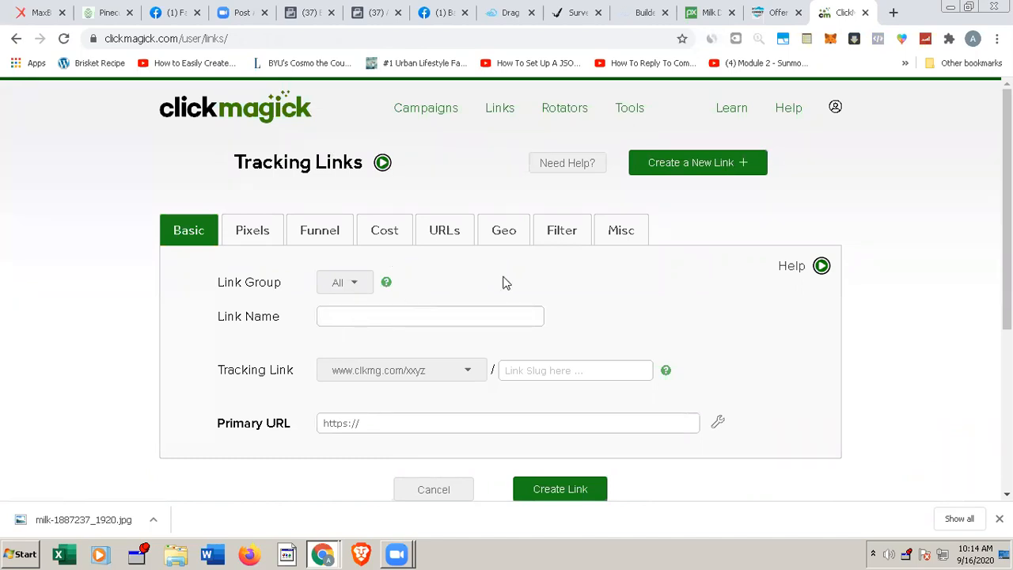
left_click(390, 317)
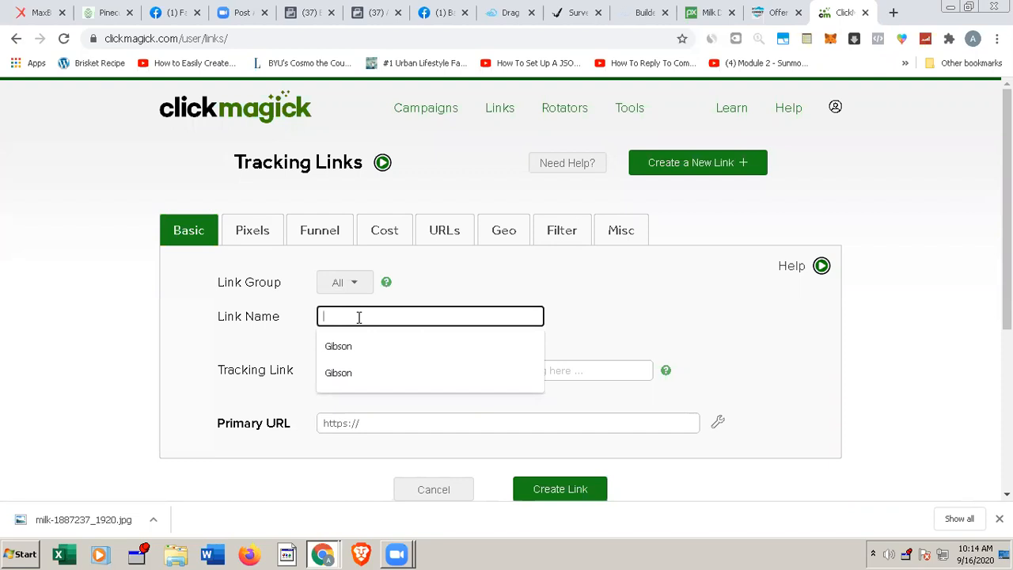
type("Pinecone")
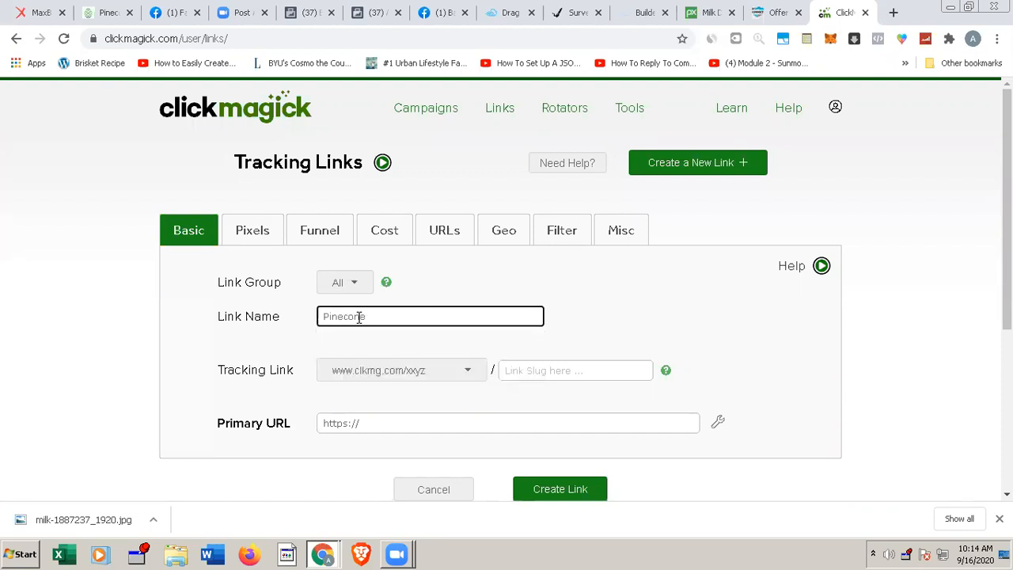
left_click(322, 313)
type("1609-")
key("BackSpace")
type("_ Adset1_USA")
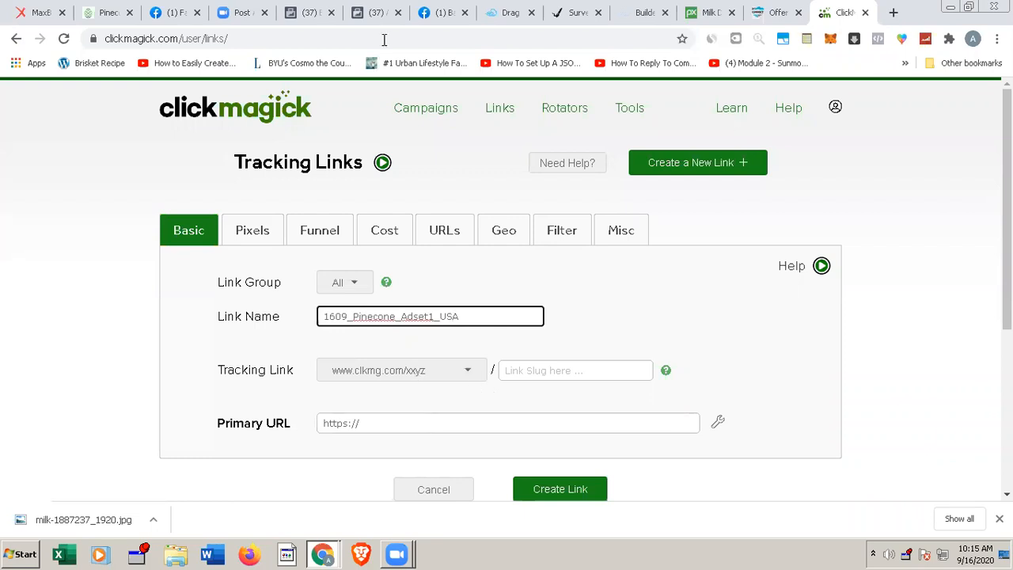
left_click(570, 14)
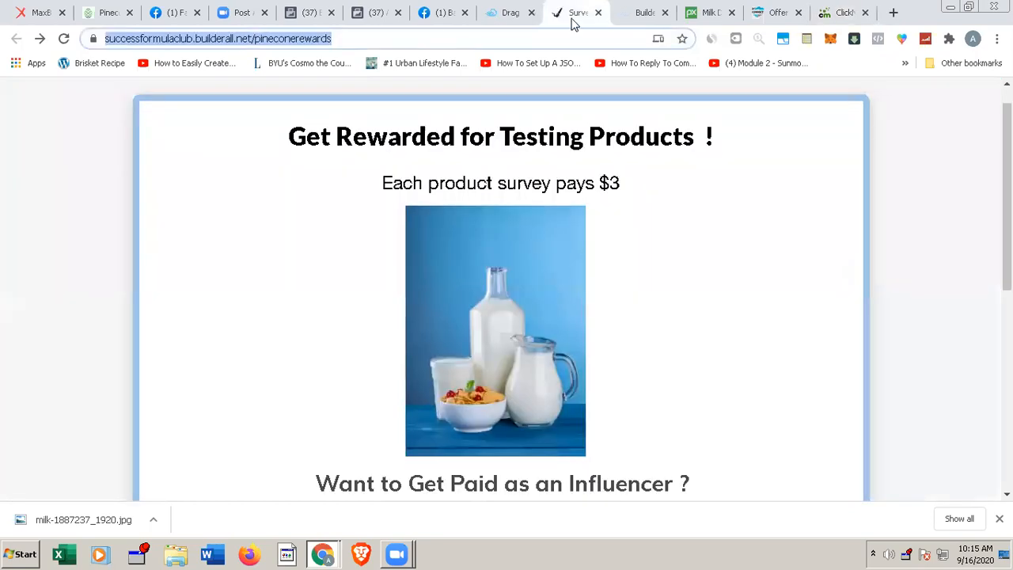
left_click(433, 36)
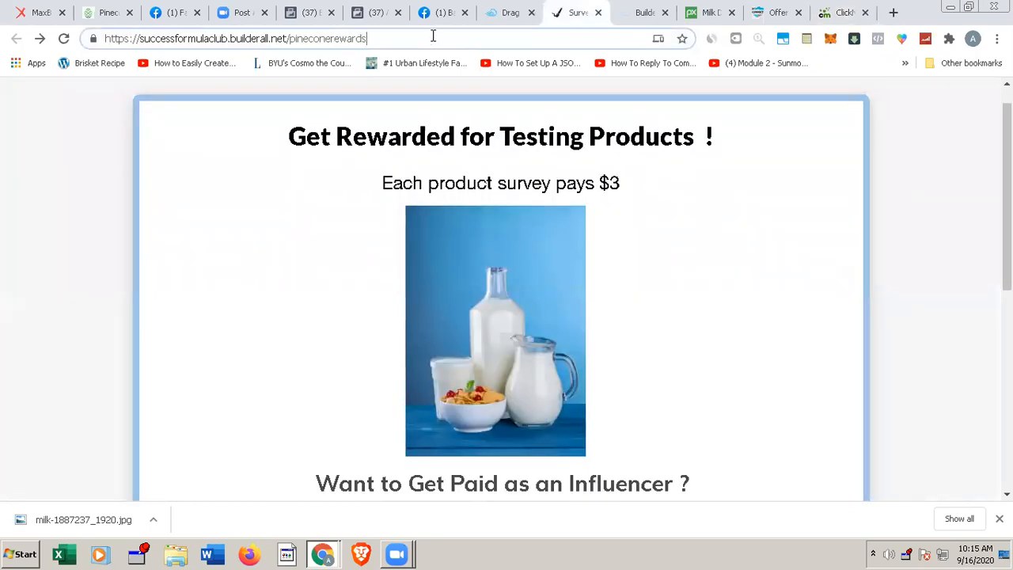
key("ctrl+a")
key("ctrl+c")
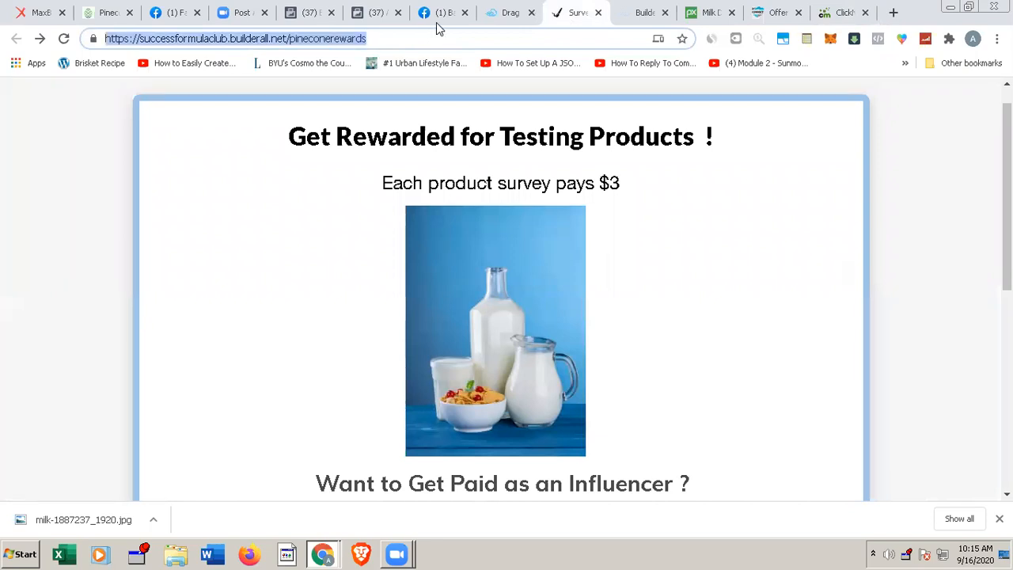
left_click(839, 13)
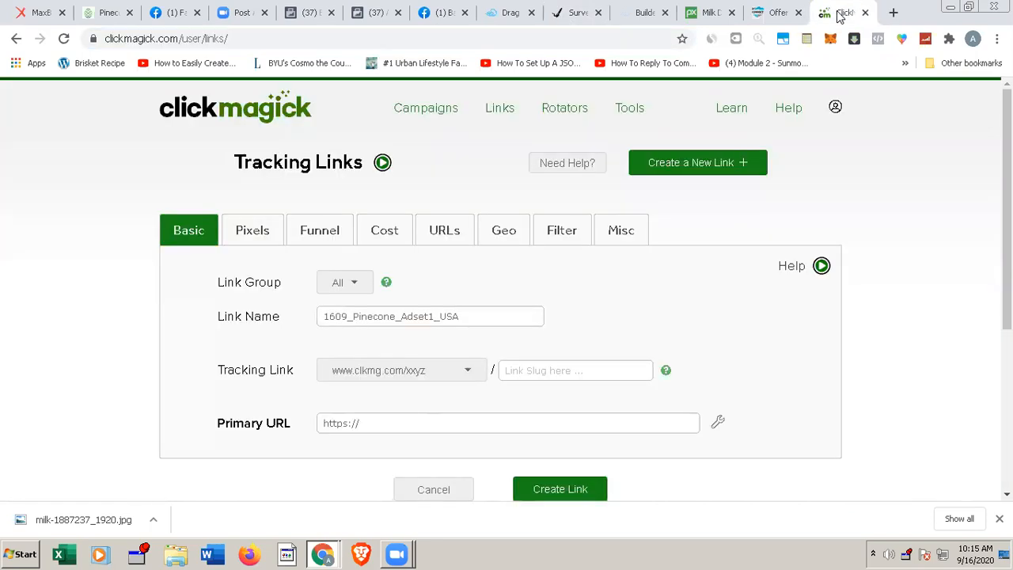
left_click(459, 419)
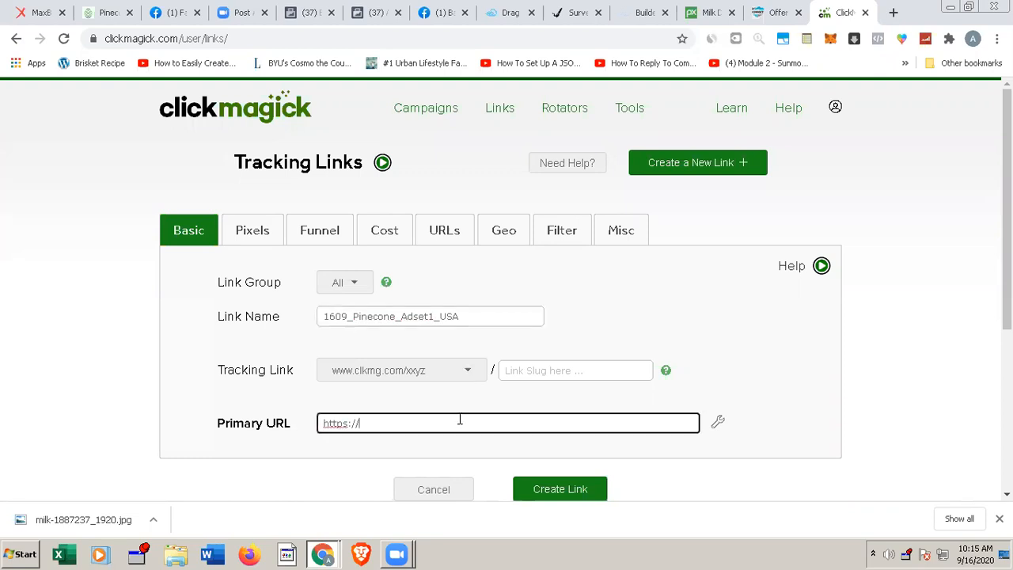
key("ctrl+v")
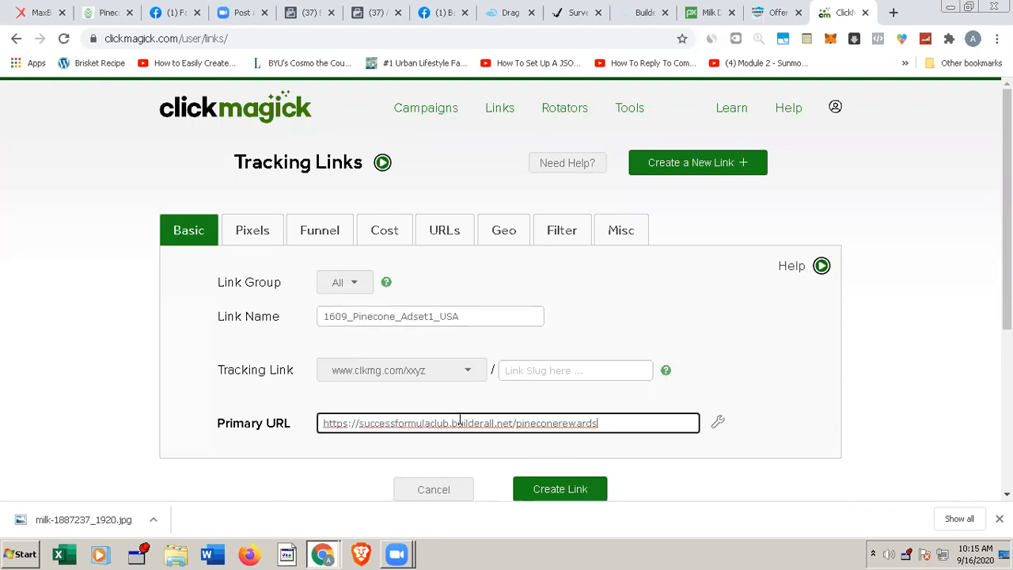
Step: Set the tracking link's slug to pinecone and create the link
left_click(563, 368)
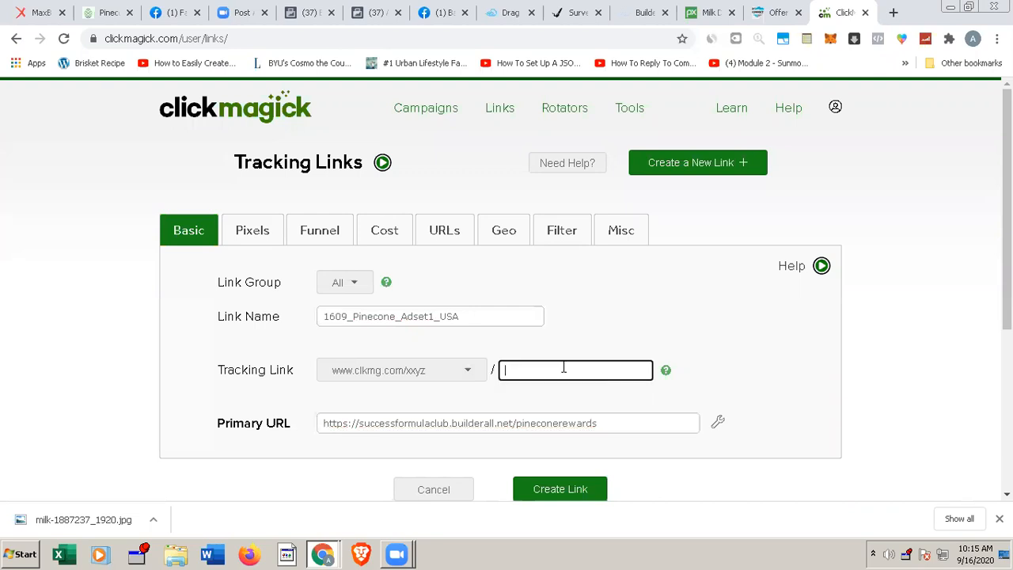
type("pinecone")
left_click(580, 492)
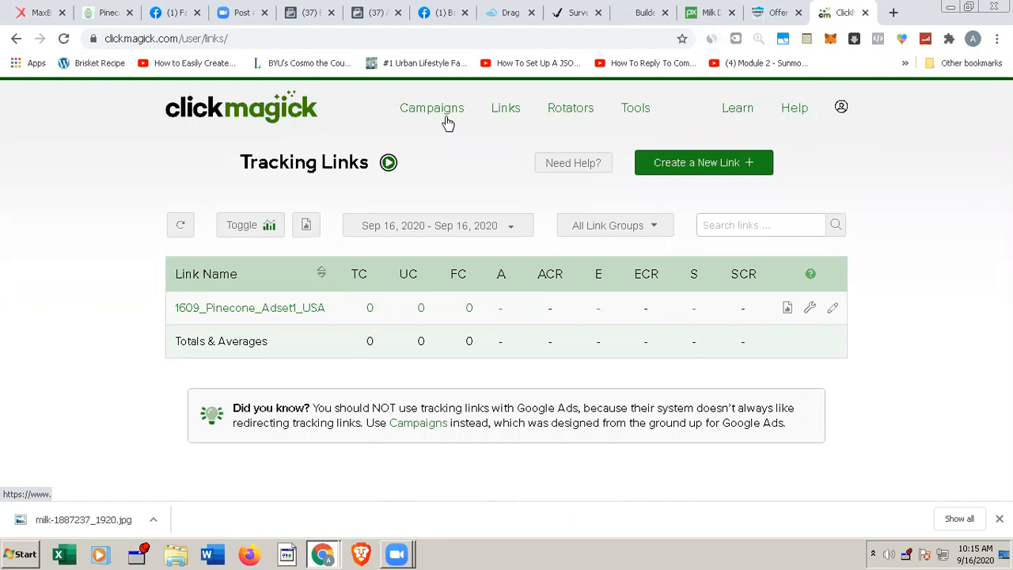
Step: Open the Postback URL List and look through the affiliate networks it covers
left_click(840, 112)
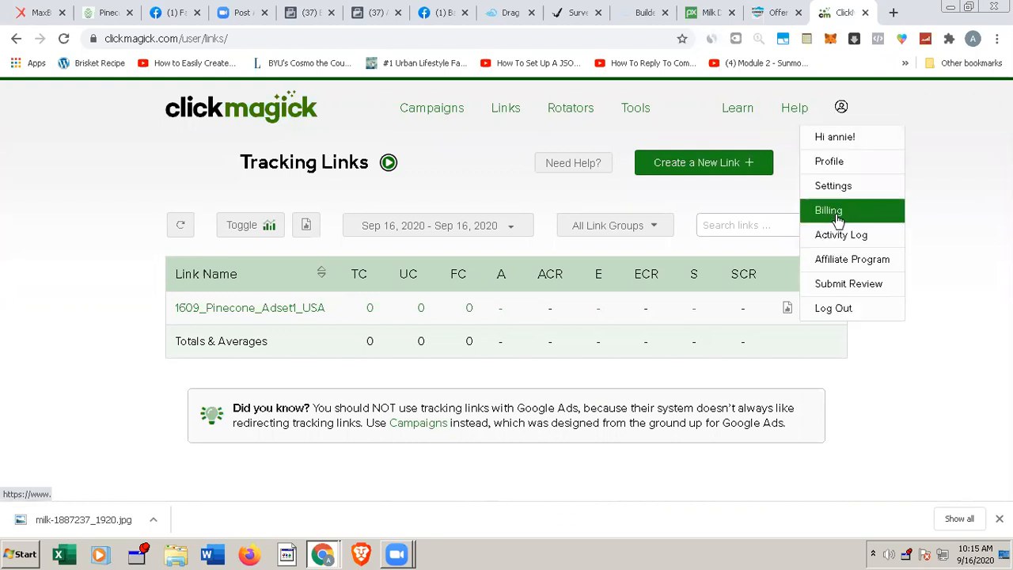
left_click(635, 109)
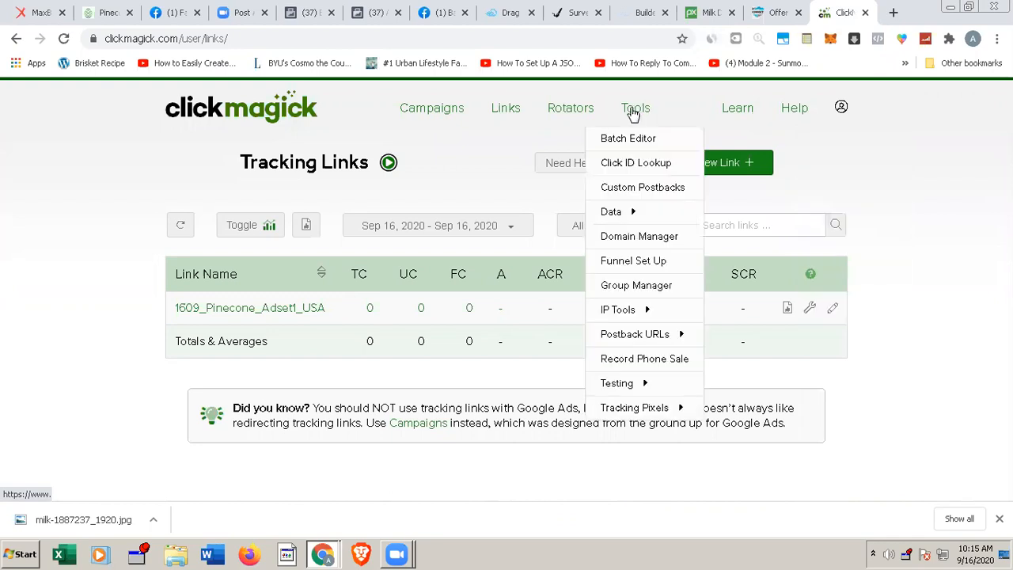
left_click(632, 336)
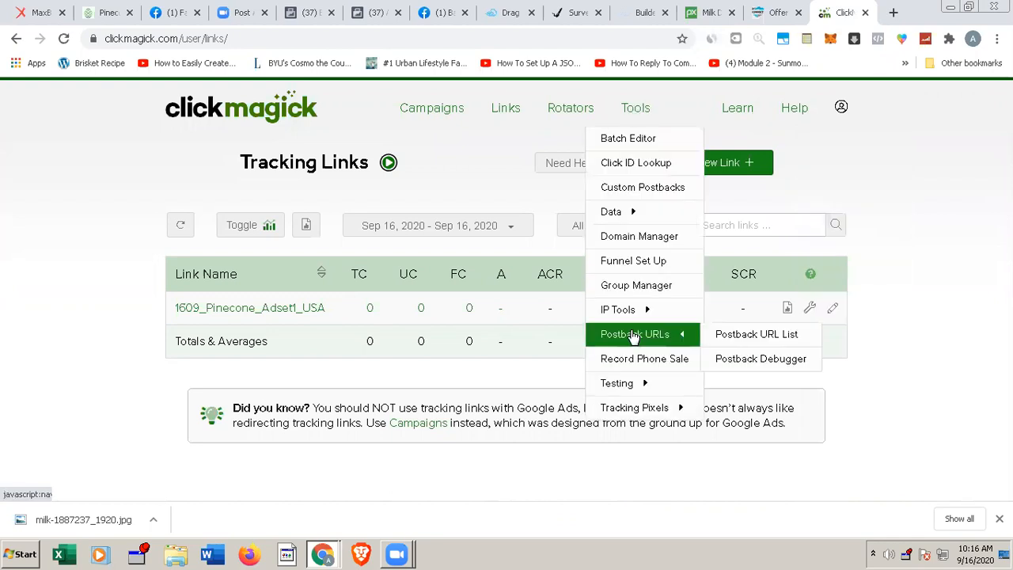
left_click(756, 334)
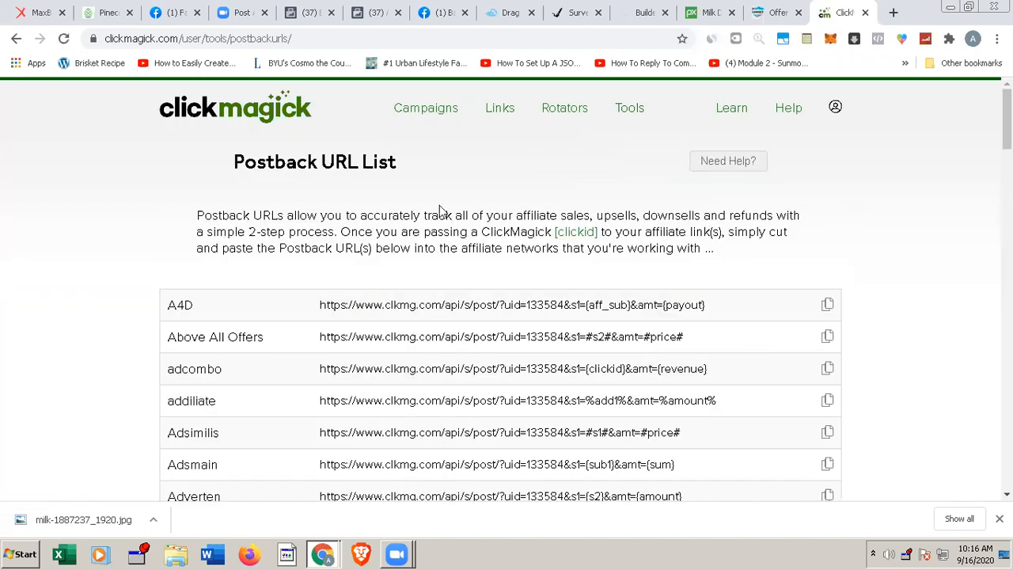
scroll(467, 253, "down", 1)
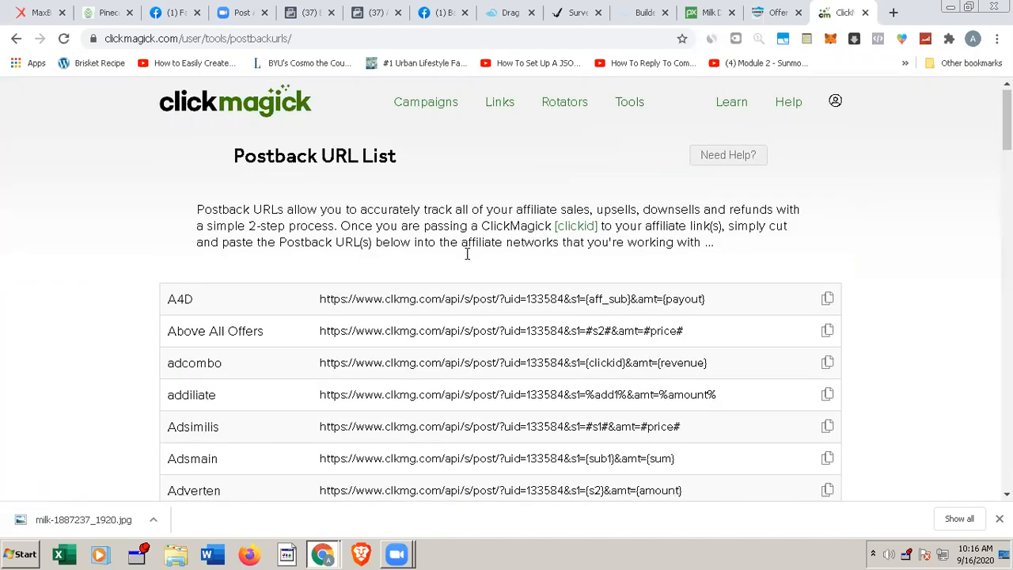
scroll(467, 253, "down", 5)
scroll(467, 253, "down", 1)
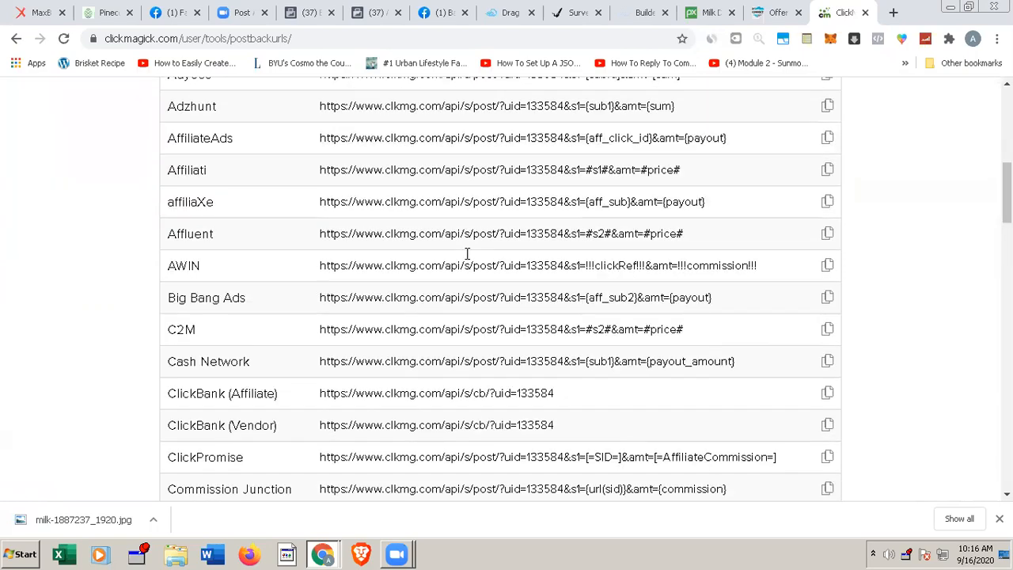
scroll(466, 253, "up", 7)
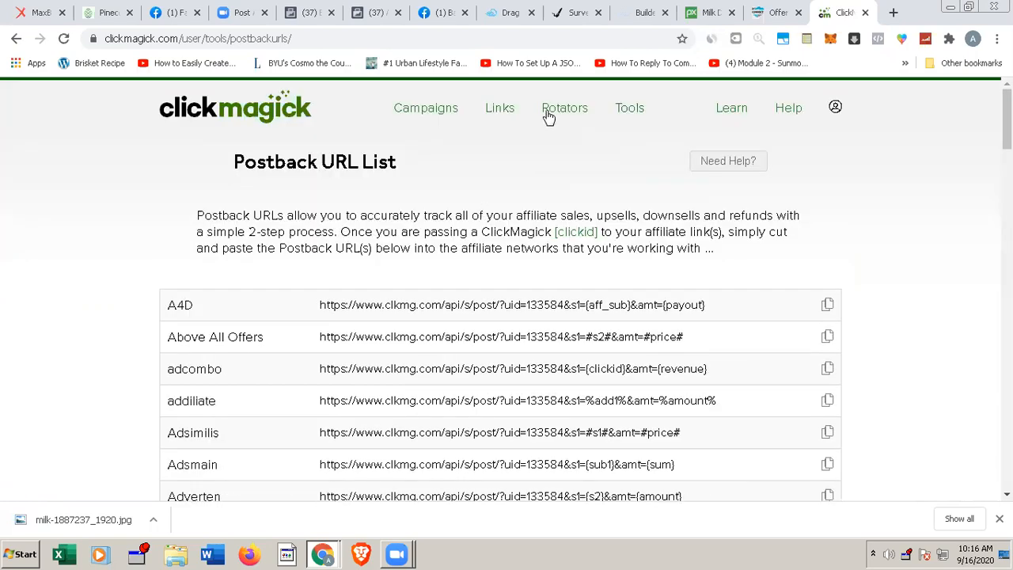
left_click(631, 115)
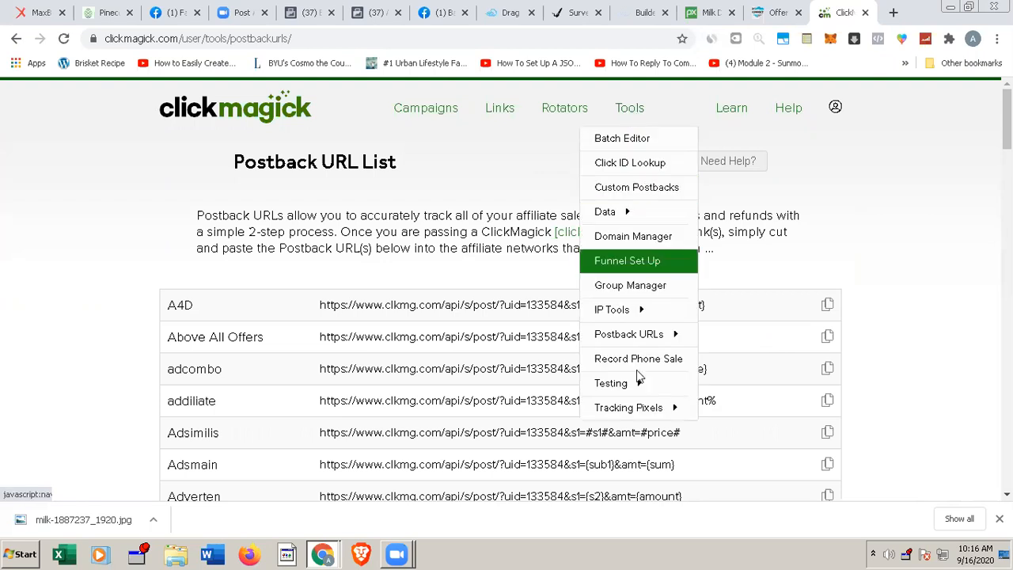
left_click(630, 413)
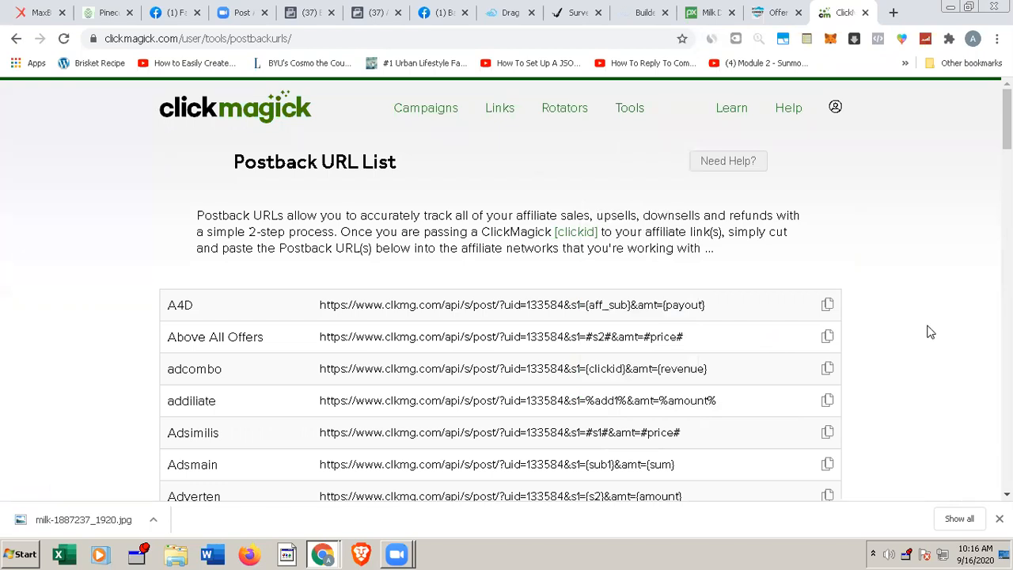
Step: Search the postback list for maxbounty and copy the complete MaxBounty postback URL
key("ctrl+f")
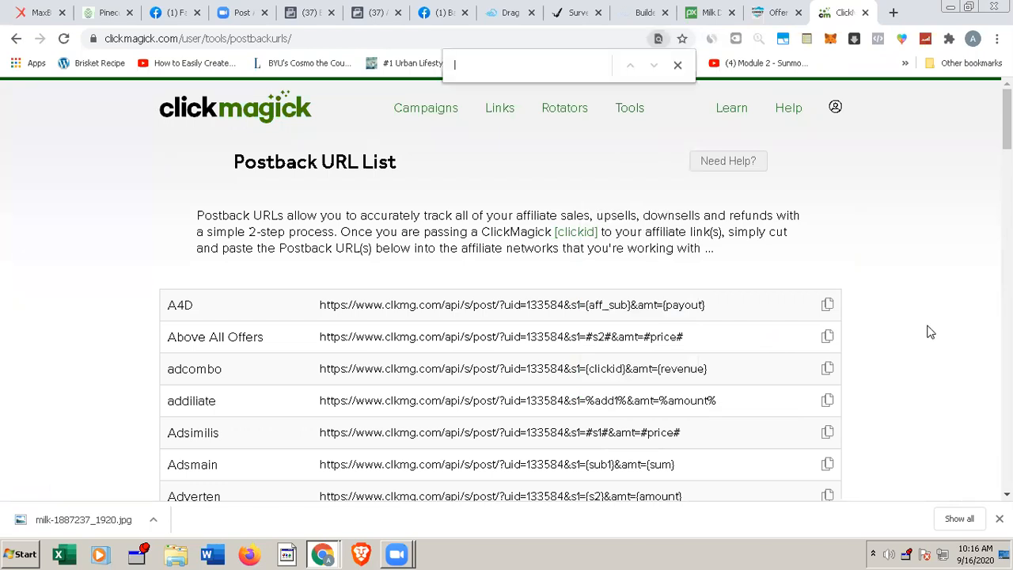
type("maxbounty")
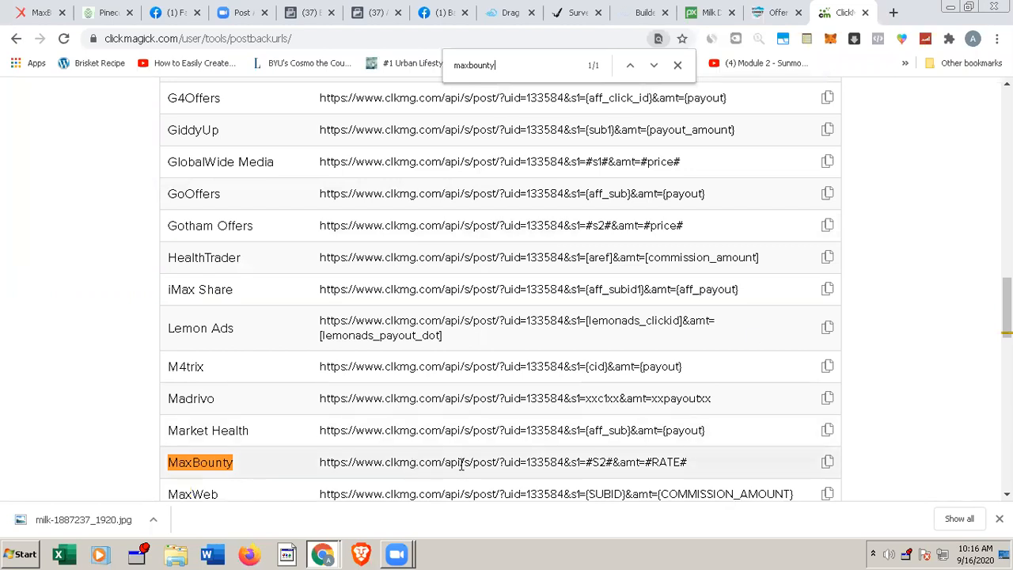
left_click_drag(687, 462, 503, 462)
left_click_drag(315, 460, 316, 461)
key("ctrl+c")
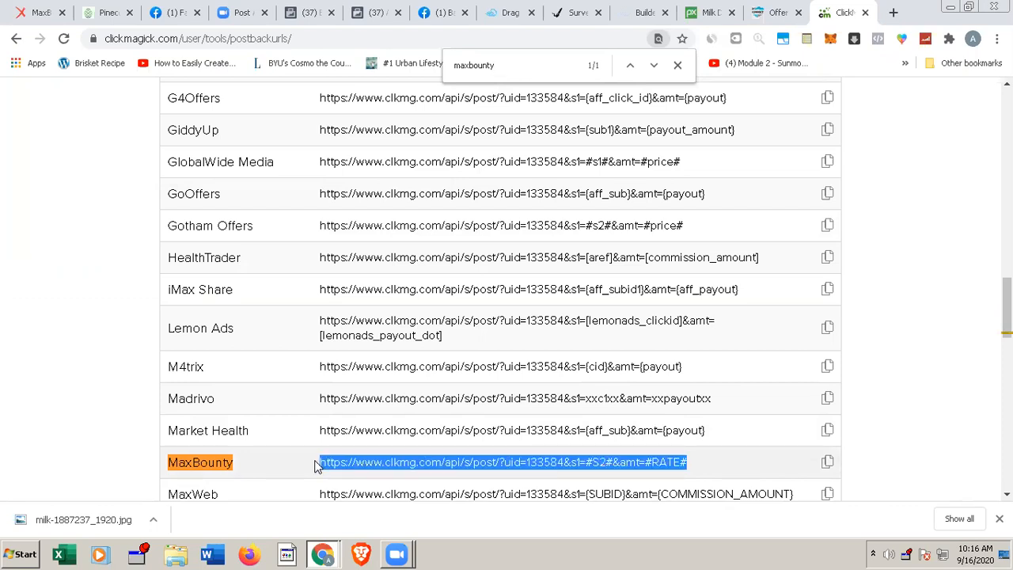
left_click(949, 449)
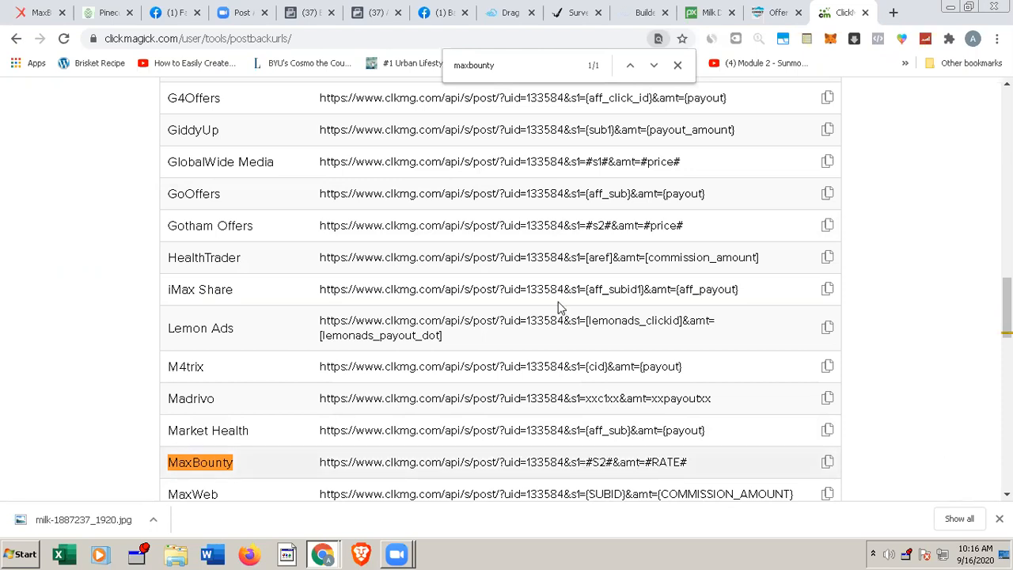
Step: Switch to the MaxBounty affiliate site and open the account's Global Postback settings
left_click(43, 13)
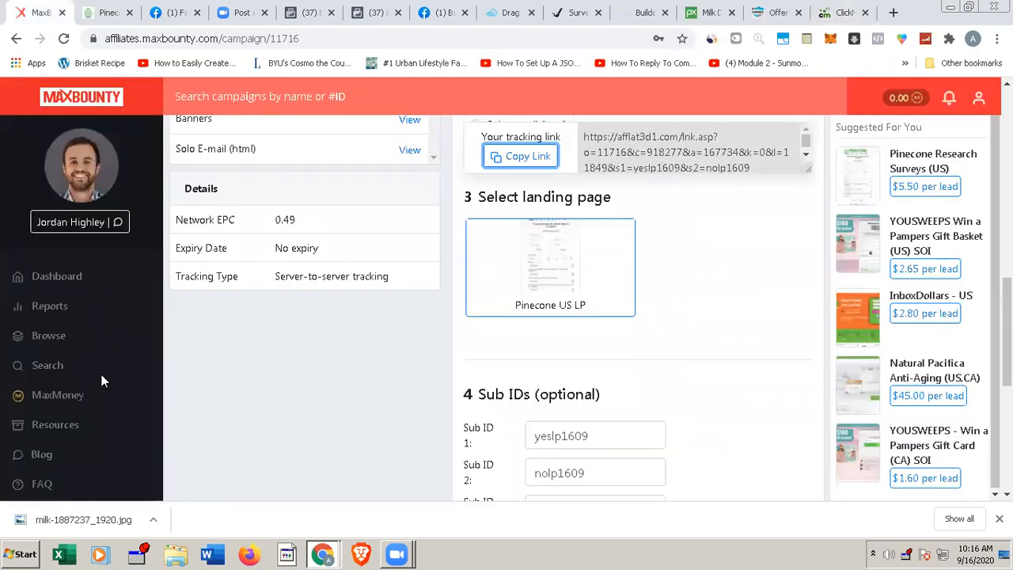
scroll(88, 391, "down", 2)
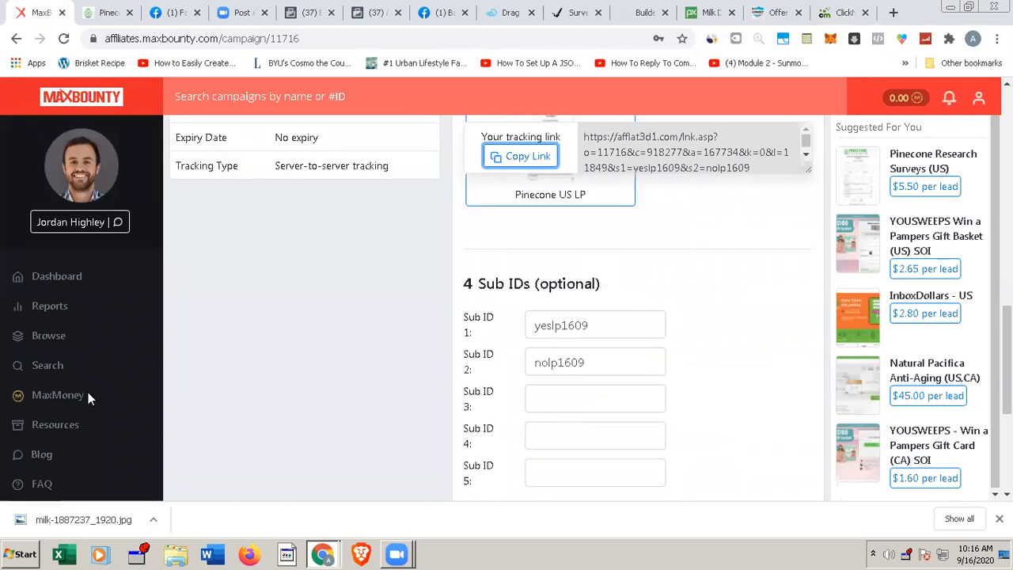
scroll(86, 395, "down", 1)
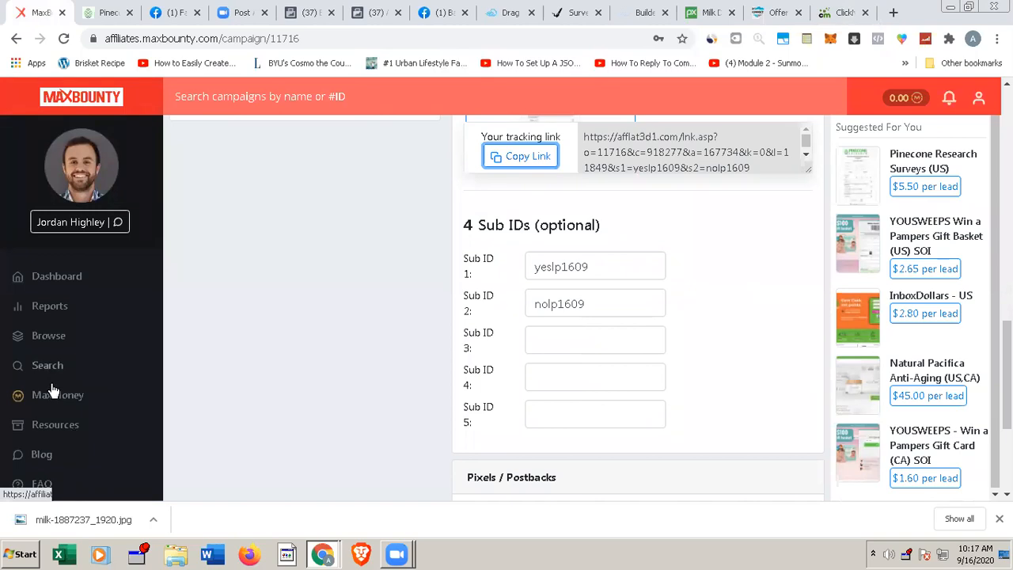
left_click(978, 98)
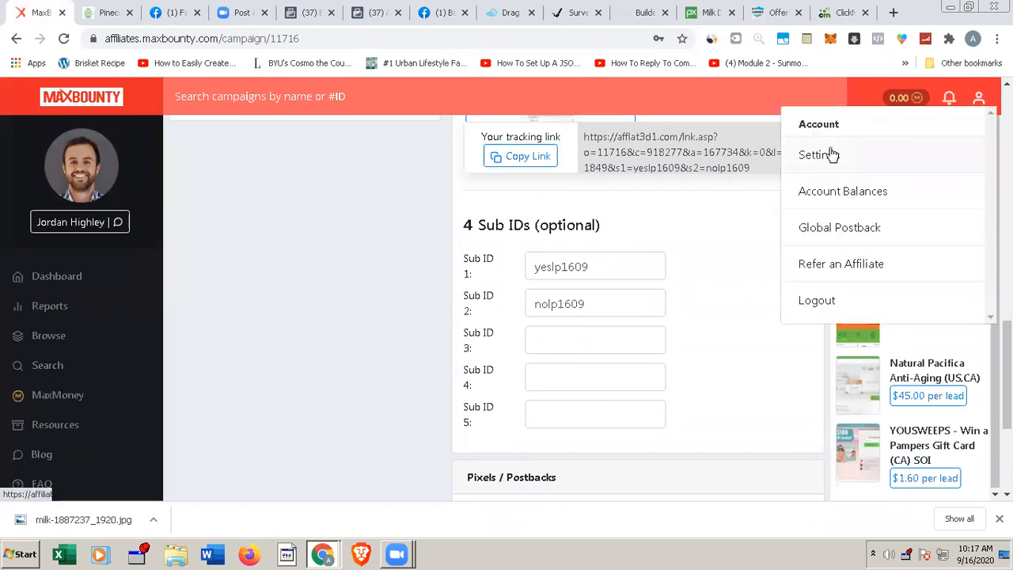
left_click(829, 229)
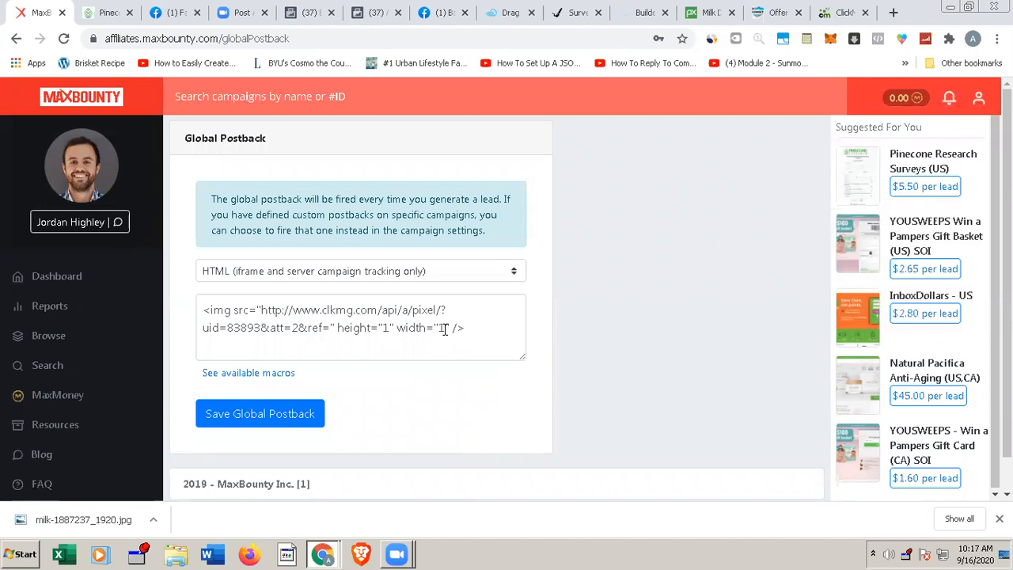
Step: Set the global postback type to URL (any campaign tracking type), replace the old code with the copied ClickMagick postback URL and save it
left_click(493, 277)
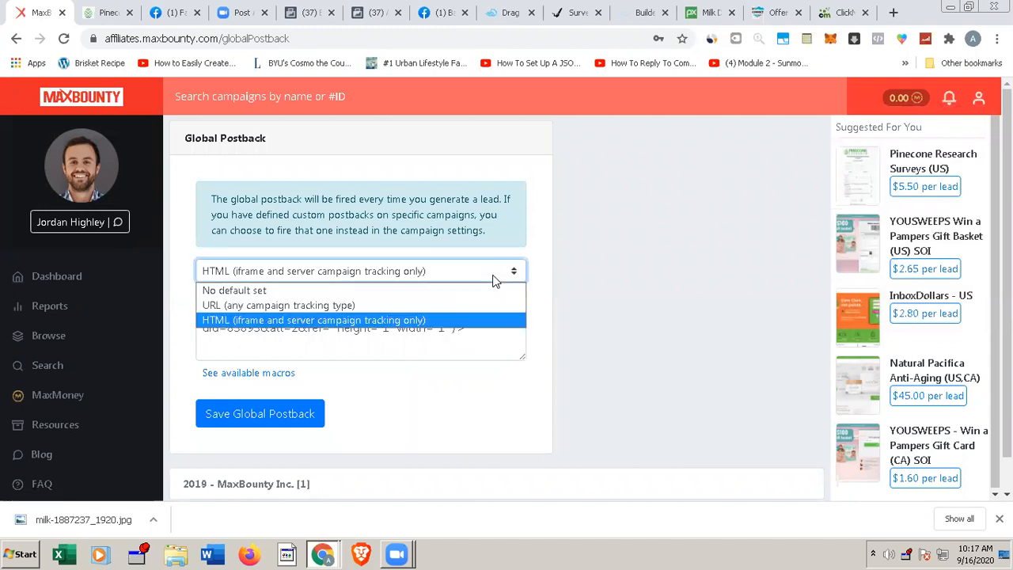
left_click(370, 305)
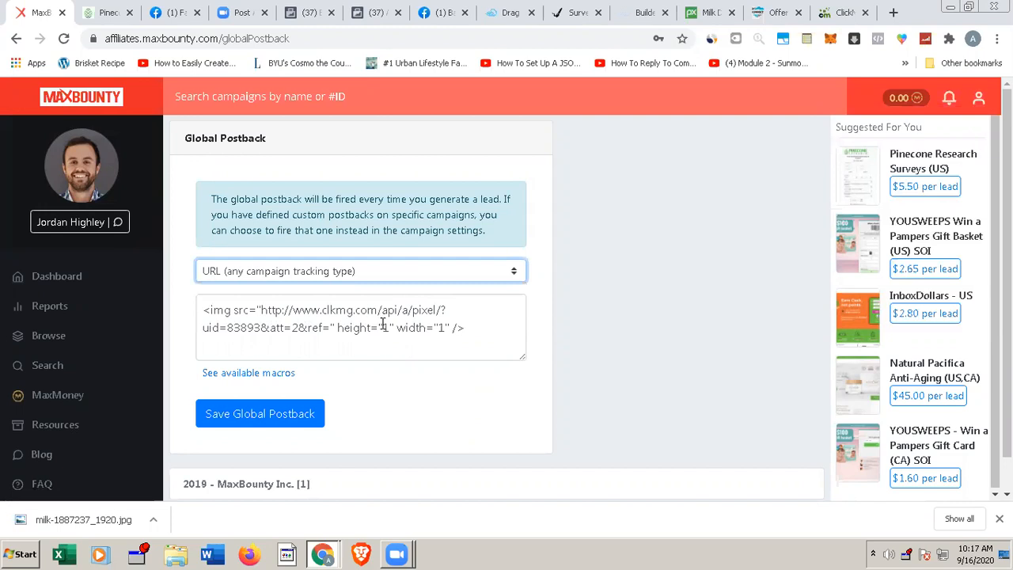
left_click(382, 327)
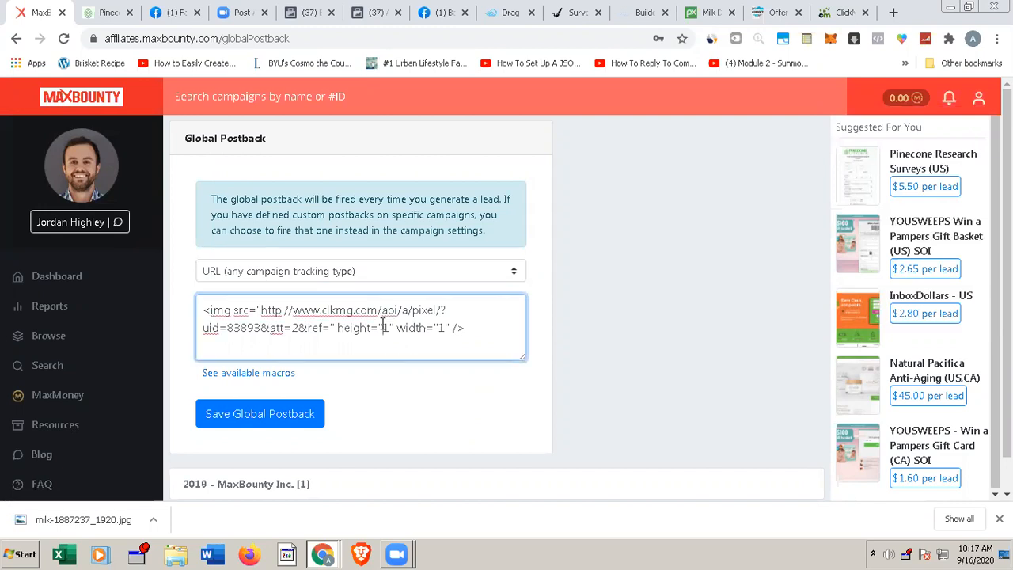
key("ctrl+a")
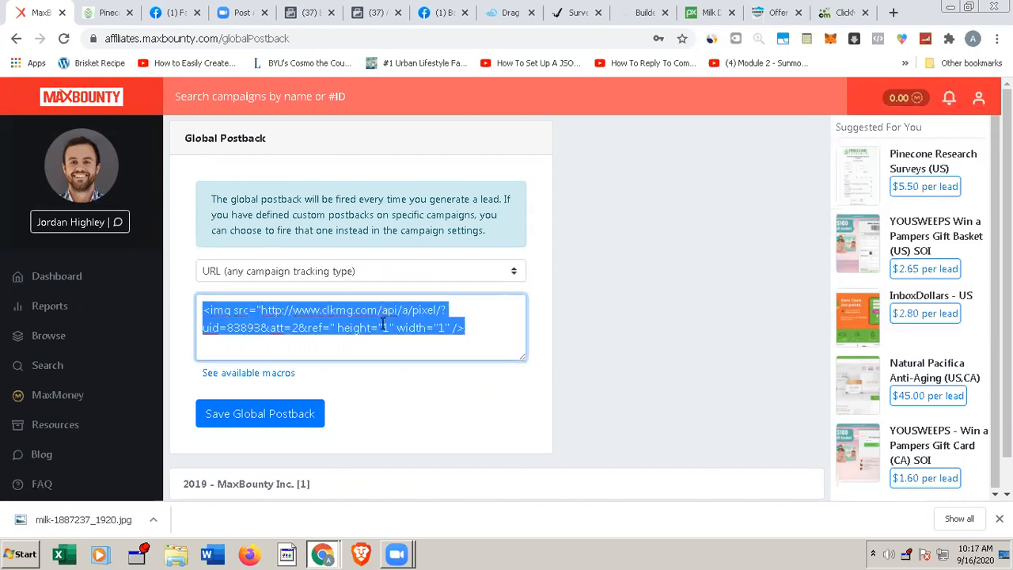
key("ctrl+v")
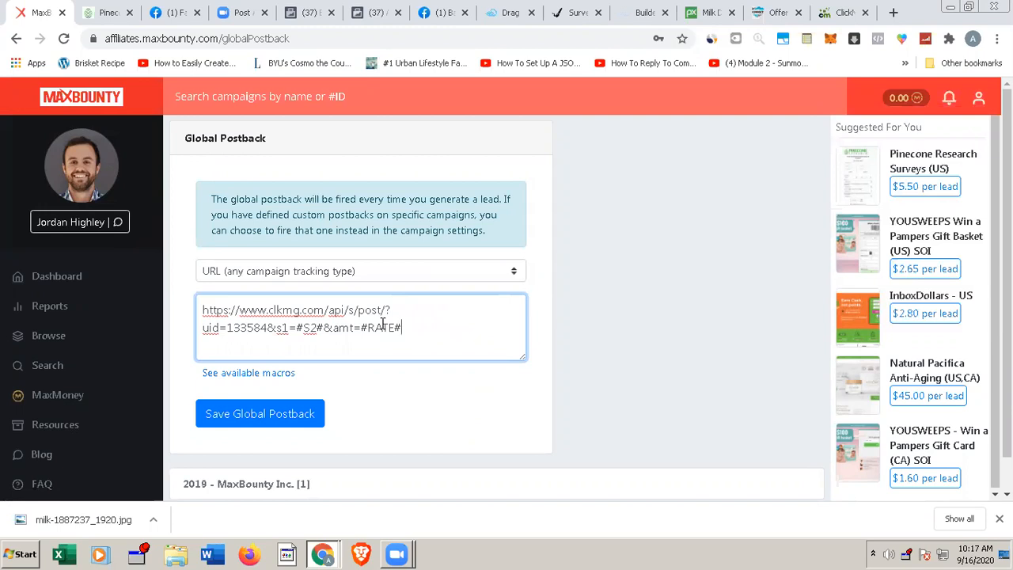
left_click(285, 416)
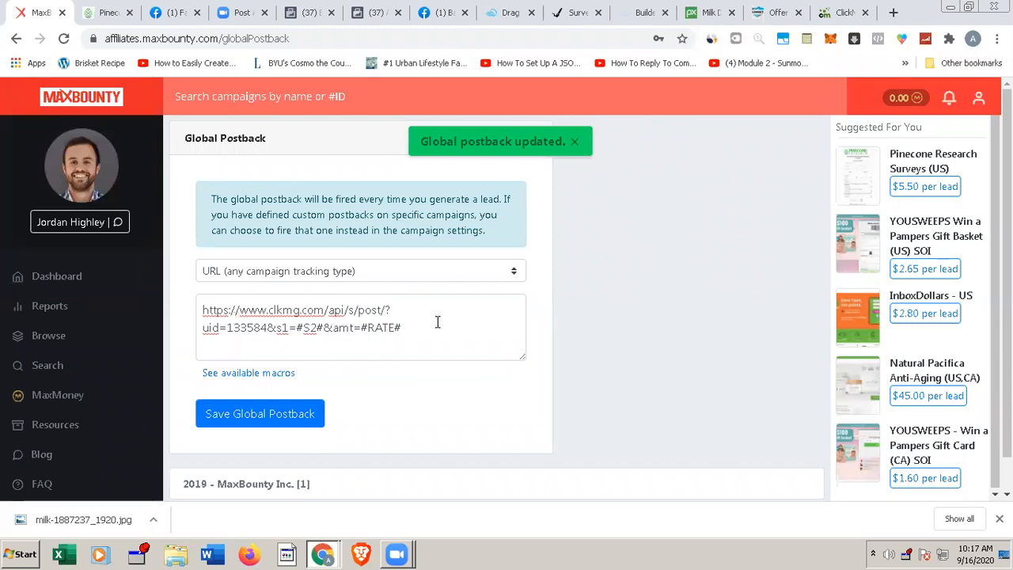
Step: Switch back to ClickMagick's Postback URL List and read its click ID introduction and the note for unlisted networks
left_click(833, 13)
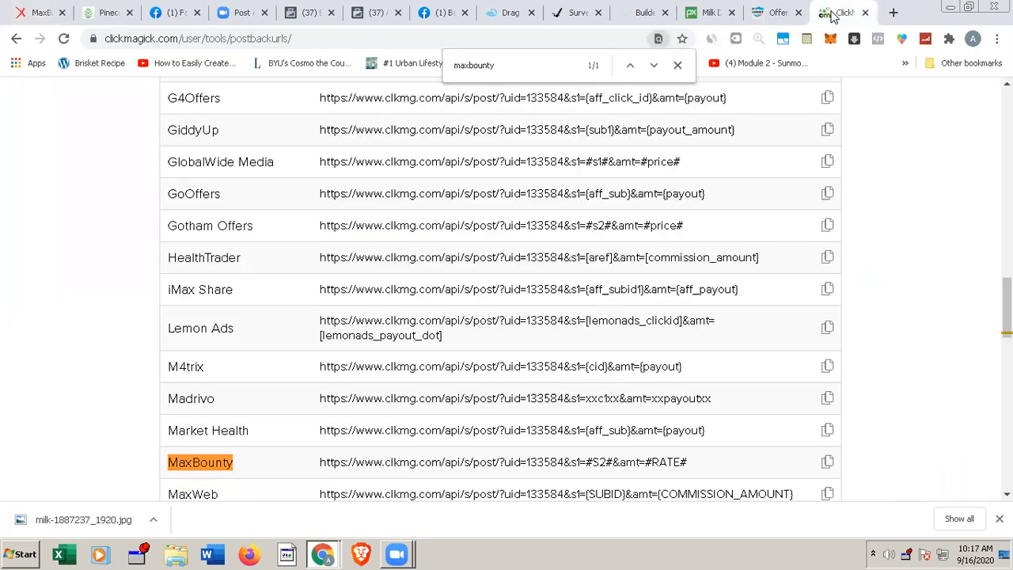
left_click(37, 12)
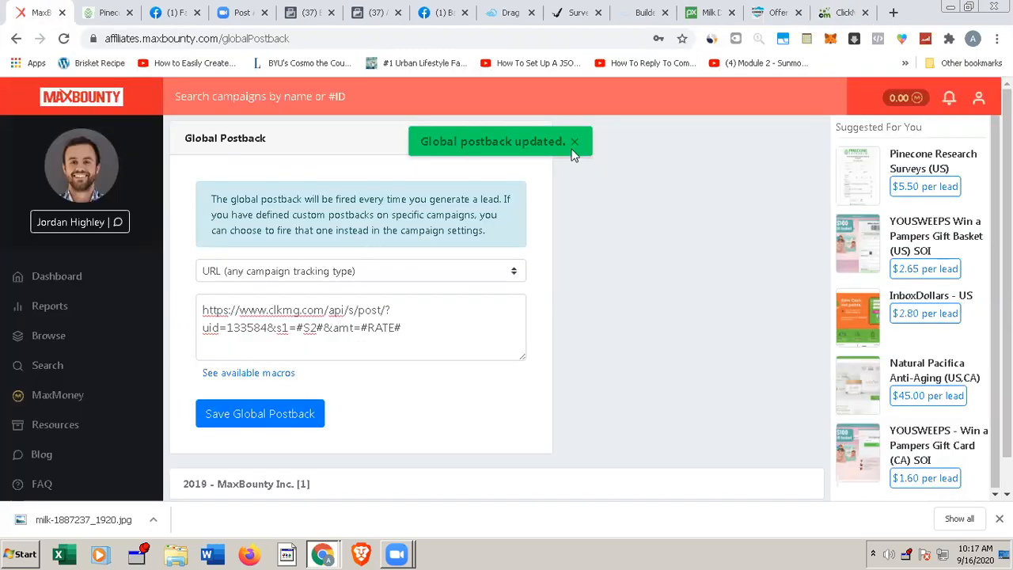
left_click(831, 18)
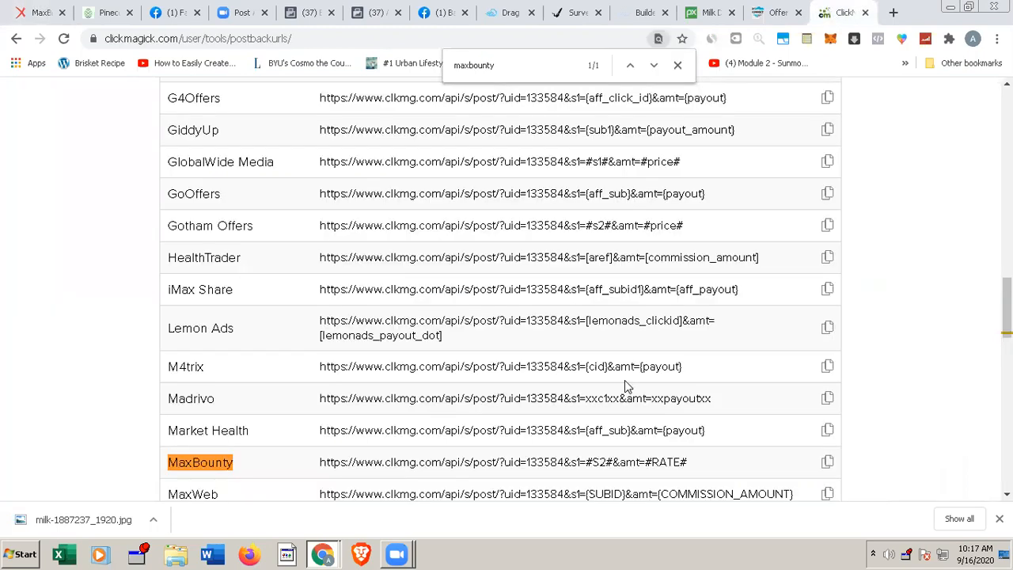
scroll(655, 392, "down", 1)
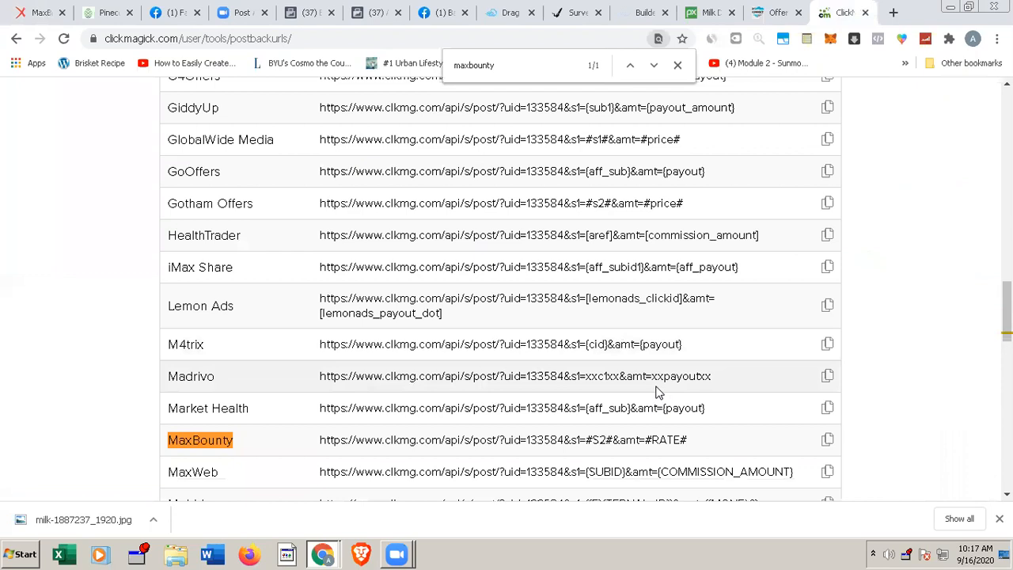
scroll(656, 392, "up", 7)
scroll(656, 391, "up", 10)
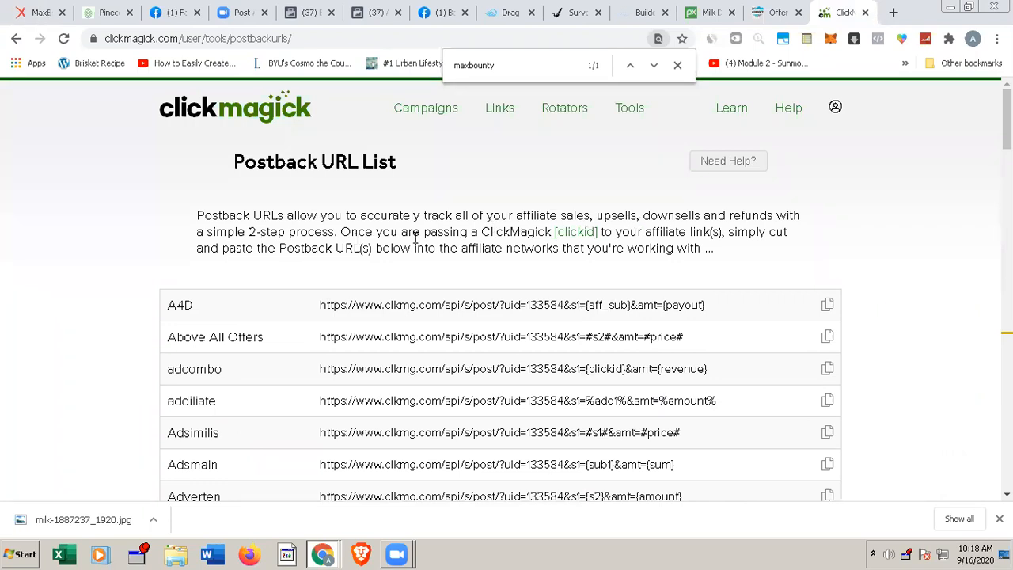
triple_click(572, 230)
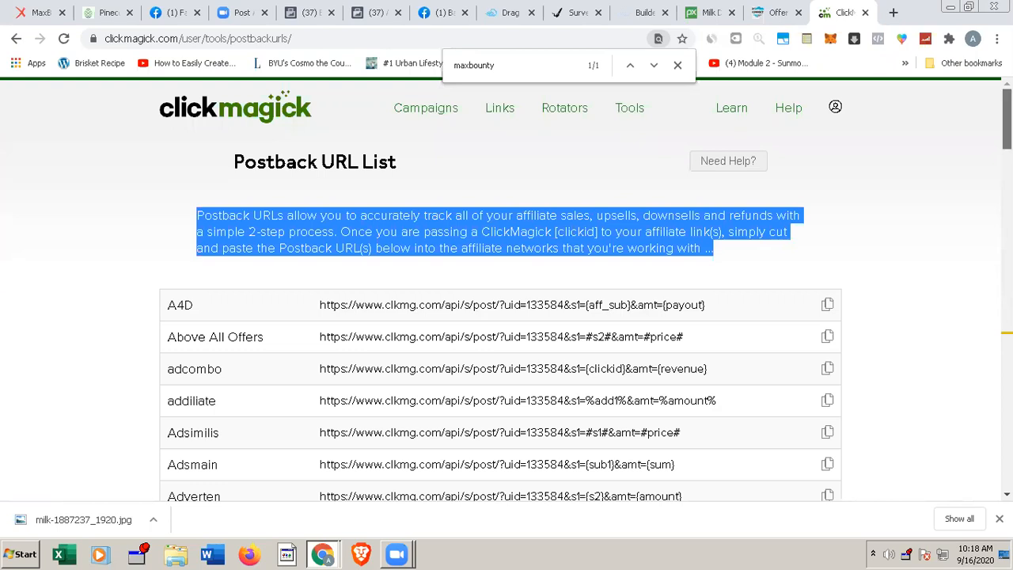
left_click_drag(1007, 118, 1006, 459)
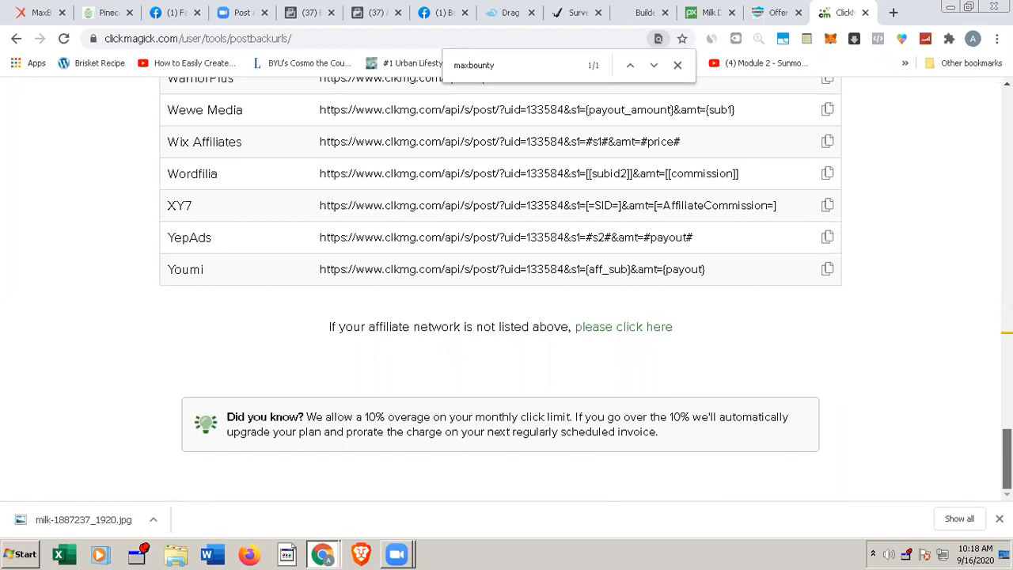
Step: Open the help for unlisted affiliate networks, search the Knowledge Base for maxbounty and open the article on integrating ClickMagick with MaxBounty
left_click(608, 330)
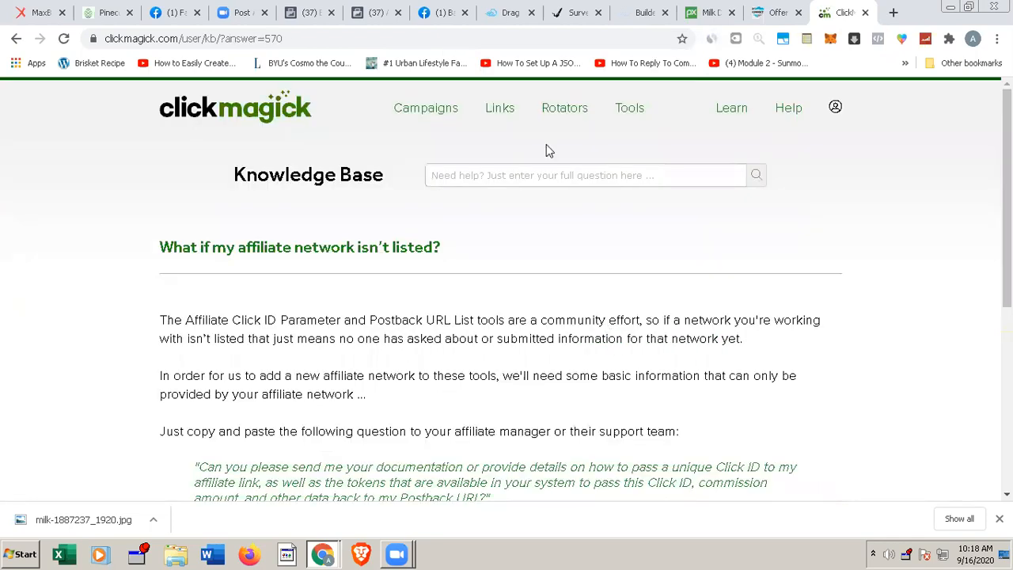
left_click(534, 173)
type("m")
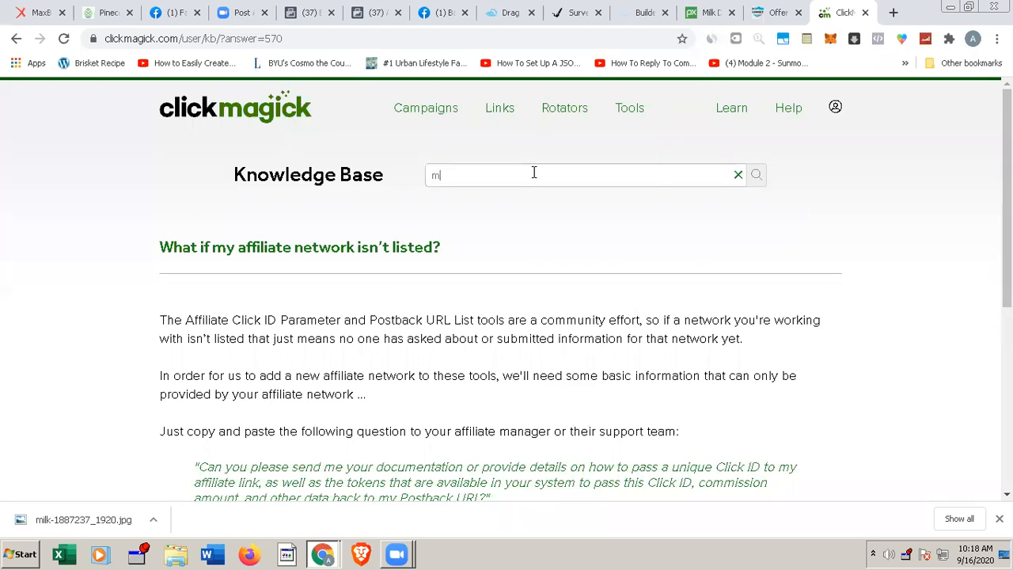
type("axbounty")
key("Return")
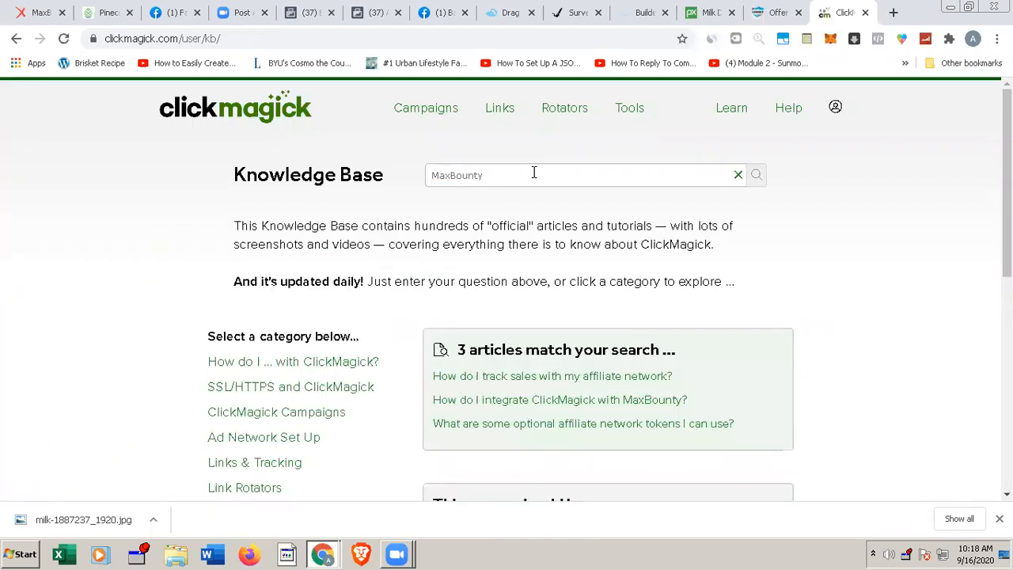
left_click(578, 399)
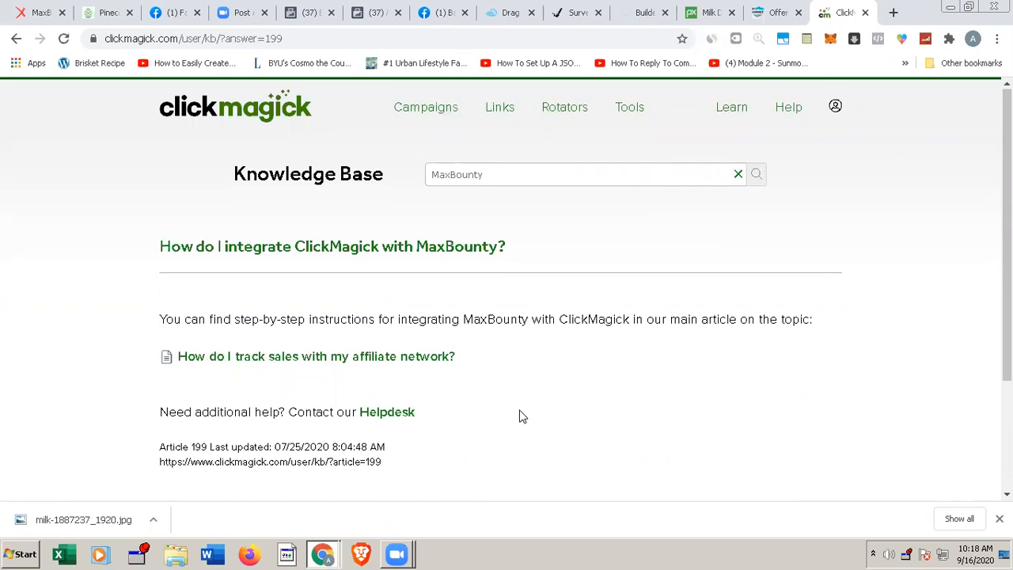
Step: Read the MaxBounty integration article and open its listed article URL in a separate browser tab
scroll(519, 416, "down", 1)
scroll(519, 416, "down", 1)
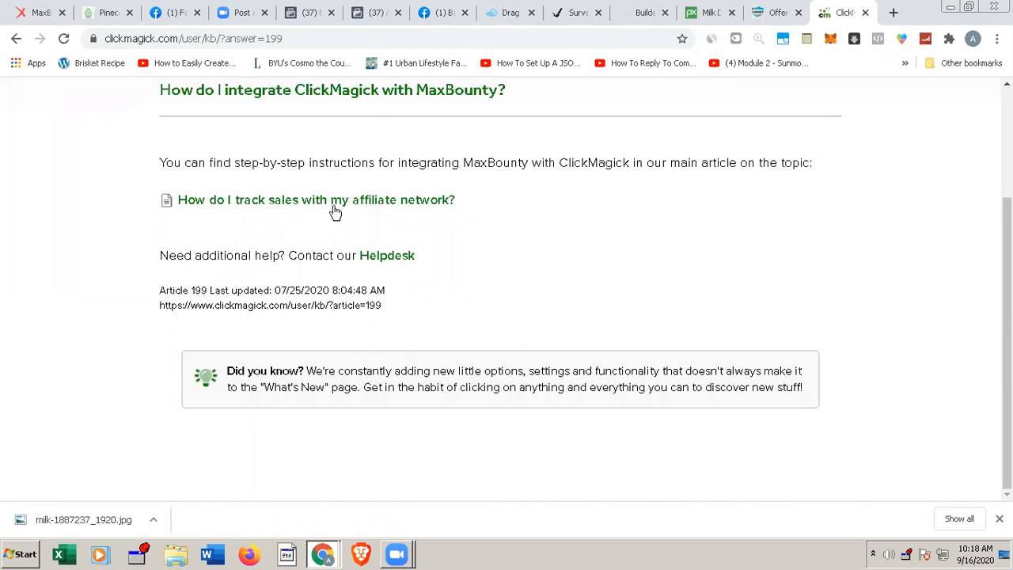
left_click_drag(392, 313, 159, 309)
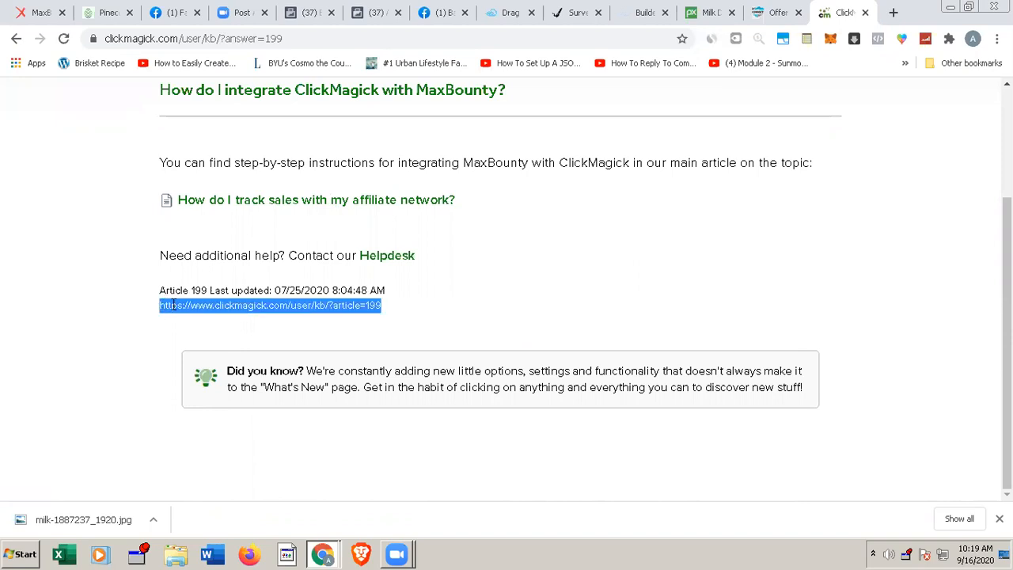
right_click(173, 305)
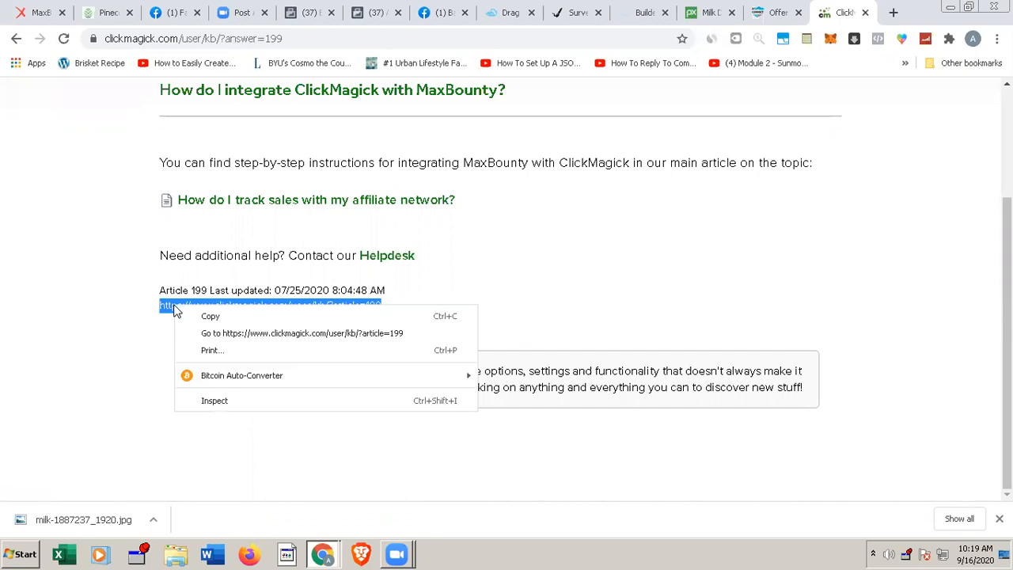
left_click(223, 335)
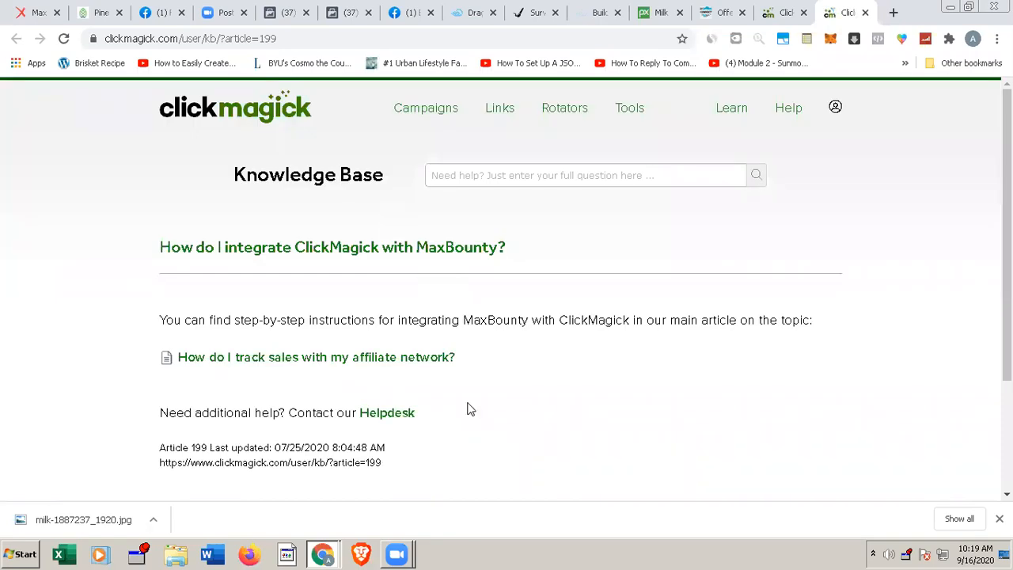
scroll(466, 409, "down", 1)
scroll(467, 409, "down", 1)
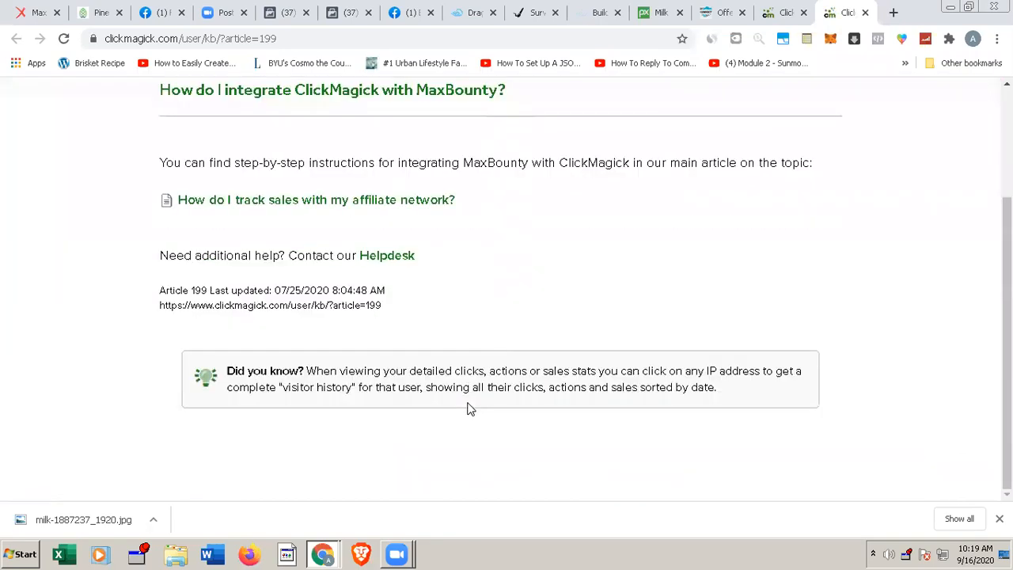
scroll(466, 409, "up", 2)
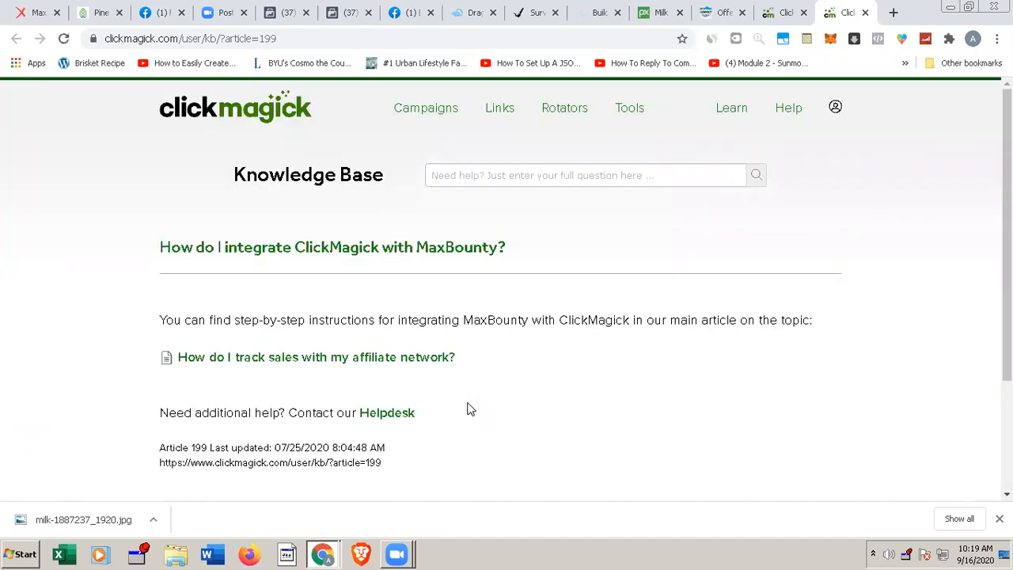
left_click(631, 113)
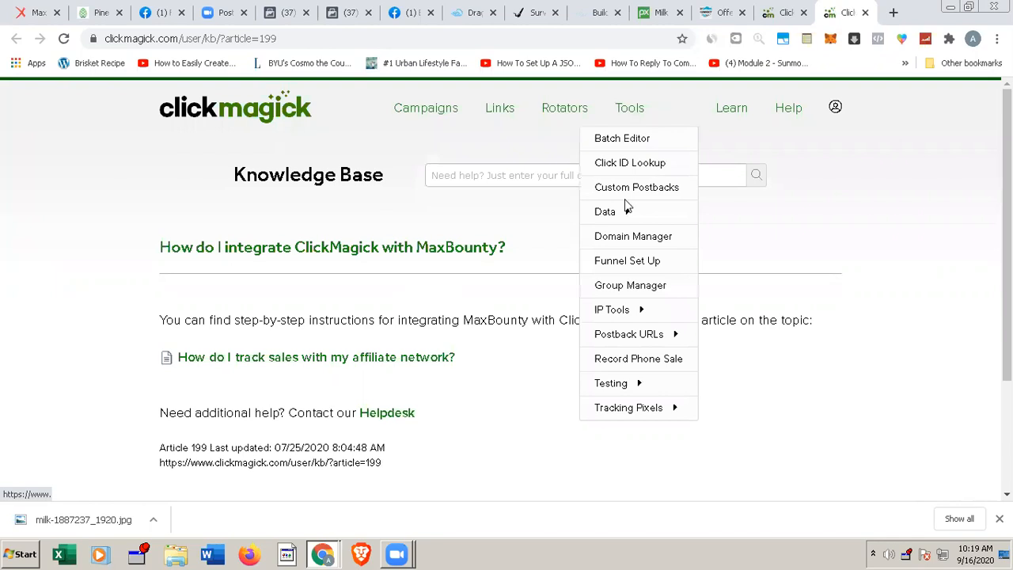
left_click(628, 237)
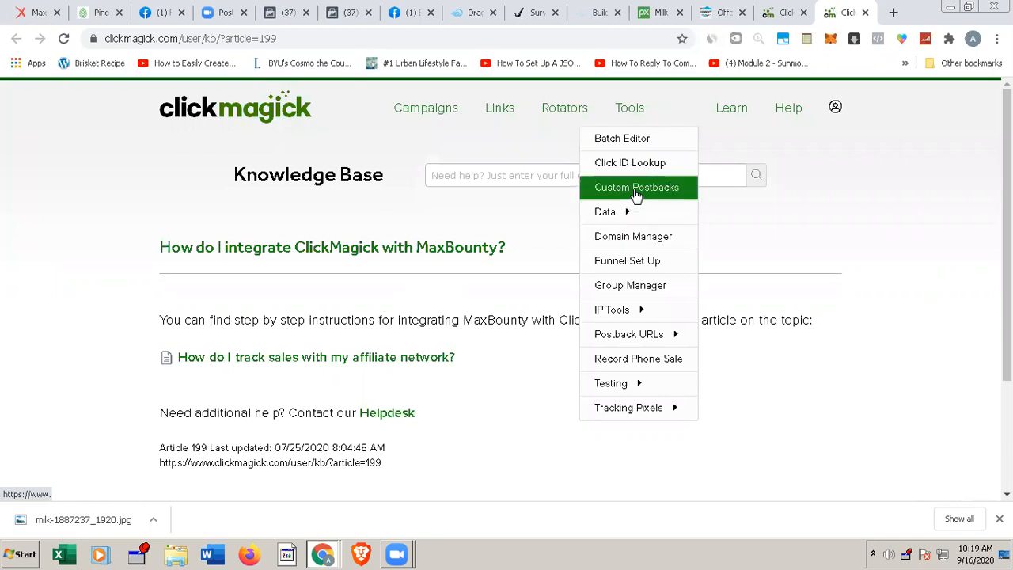
left_click(627, 337)
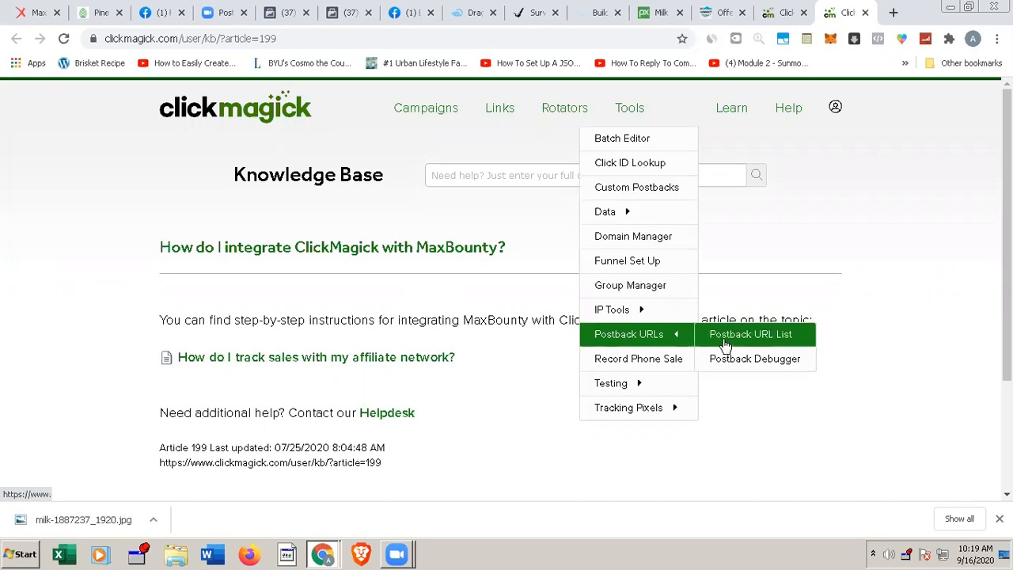
left_click(754, 359)
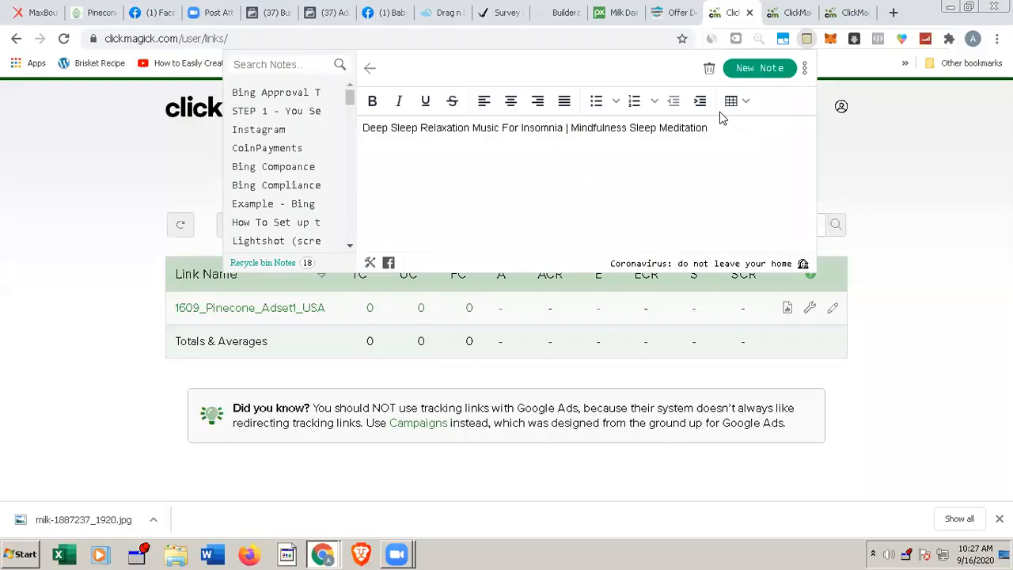
Step: Create a new note reading "Token ID - &s2=[clickid]" in the notes extension
left_click(745, 72)
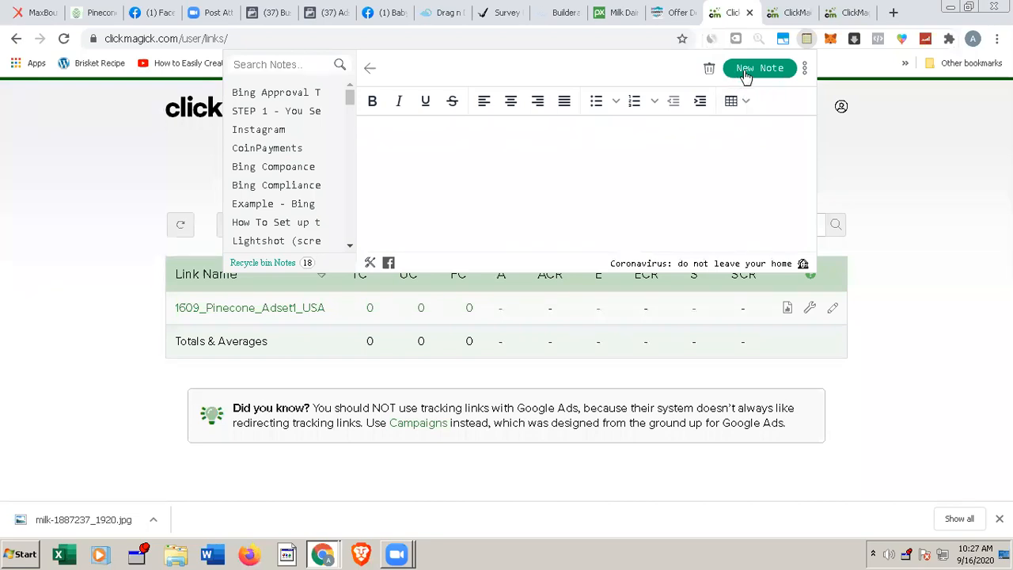
type("Token ID -")
key("ctrl+v")
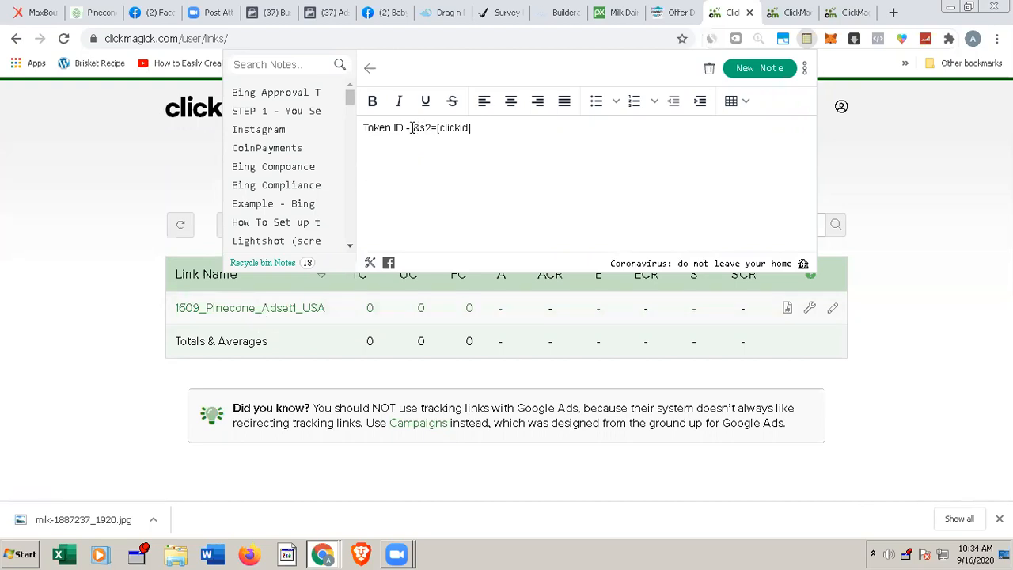
Step: Examine the parts of the &s2=[clickid] token in the note: the s2 parameter, the equals sign and the click ID placeholder
left_click_drag(413, 128, 422, 127)
left_click(474, 127)
left_click_drag(472, 128, 438, 128)
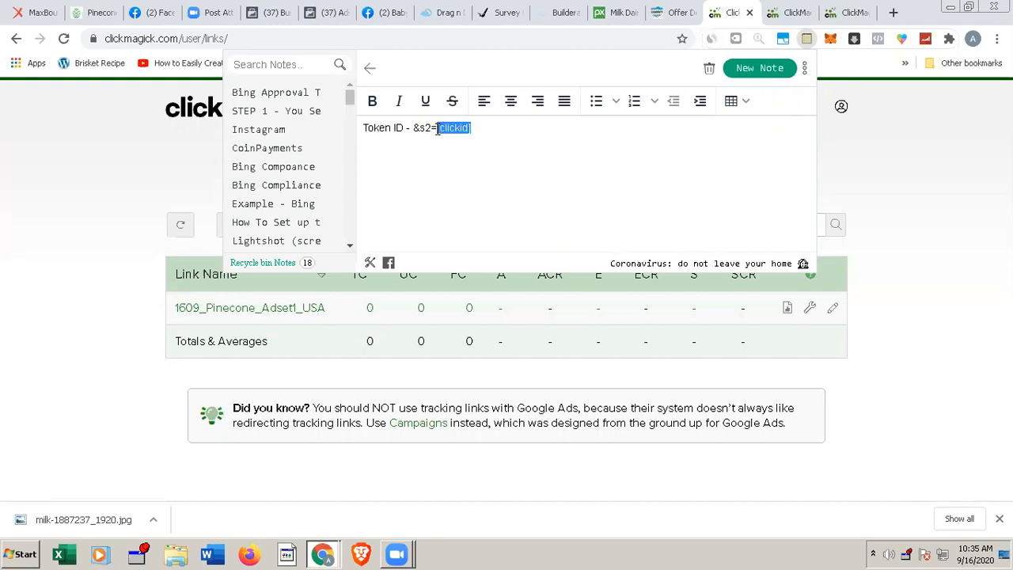
left_click(424, 128)
double_click(425, 128)
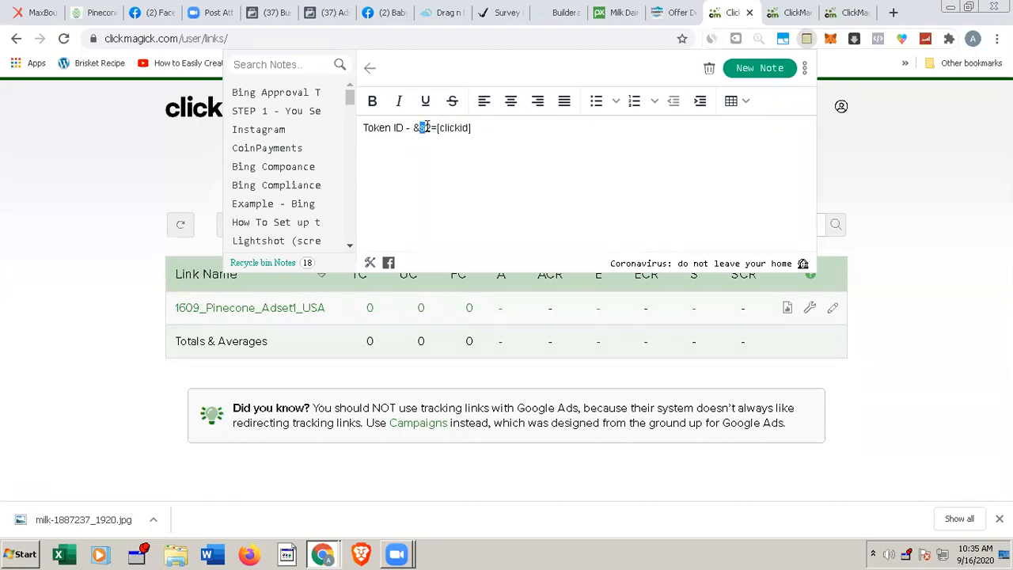
double_click(433, 128)
left_click_drag(414, 127, 473, 128)
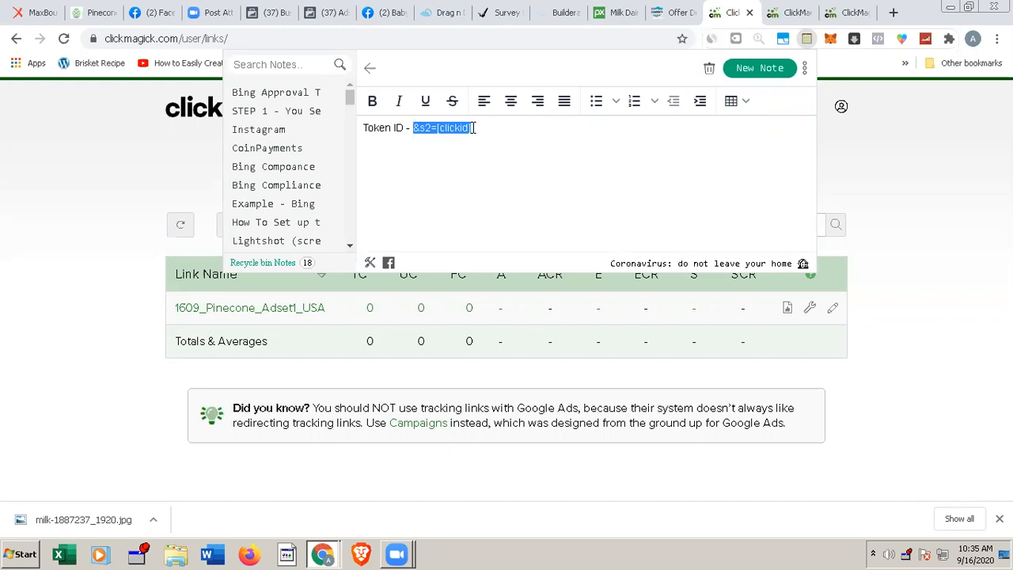
left_click(473, 128)
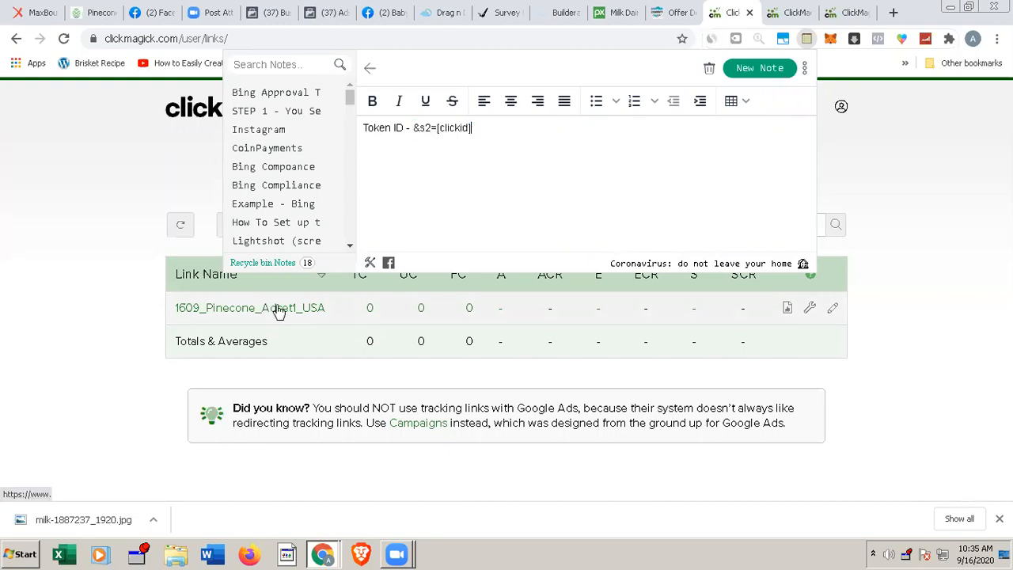
Step: Open the 1609_Pinecone_Adset1_USA tracking link for editing and review its basic settings
left_click(830, 312)
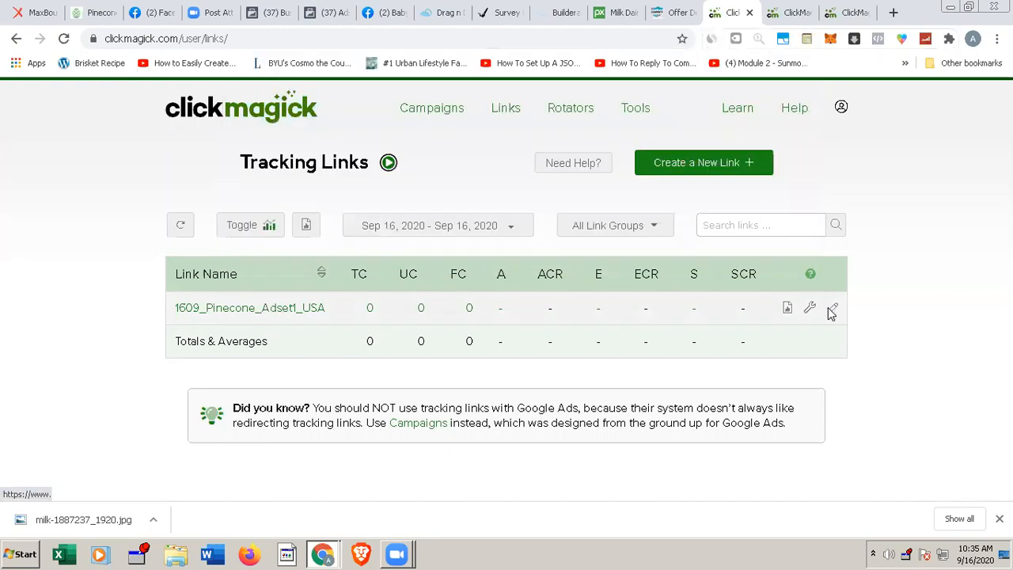
left_click(830, 310)
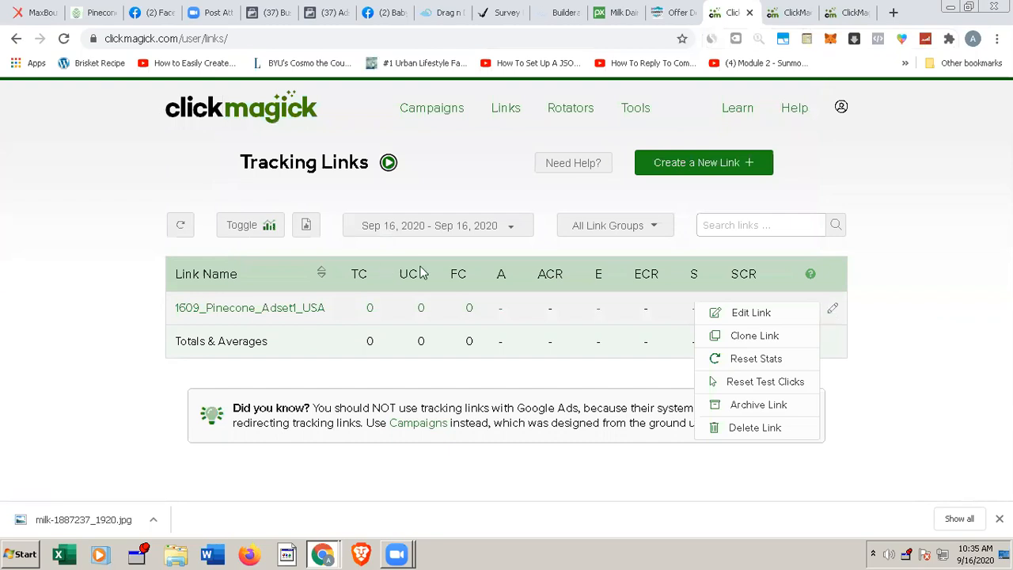
left_click(746, 312)
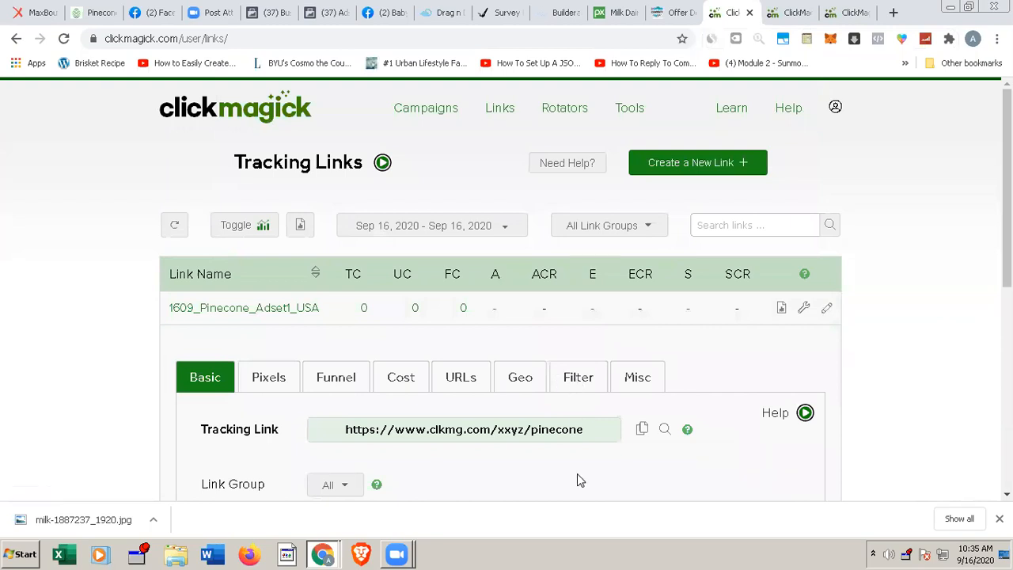
scroll(576, 474, "down", 1)
scroll(577, 474, "down", 4)
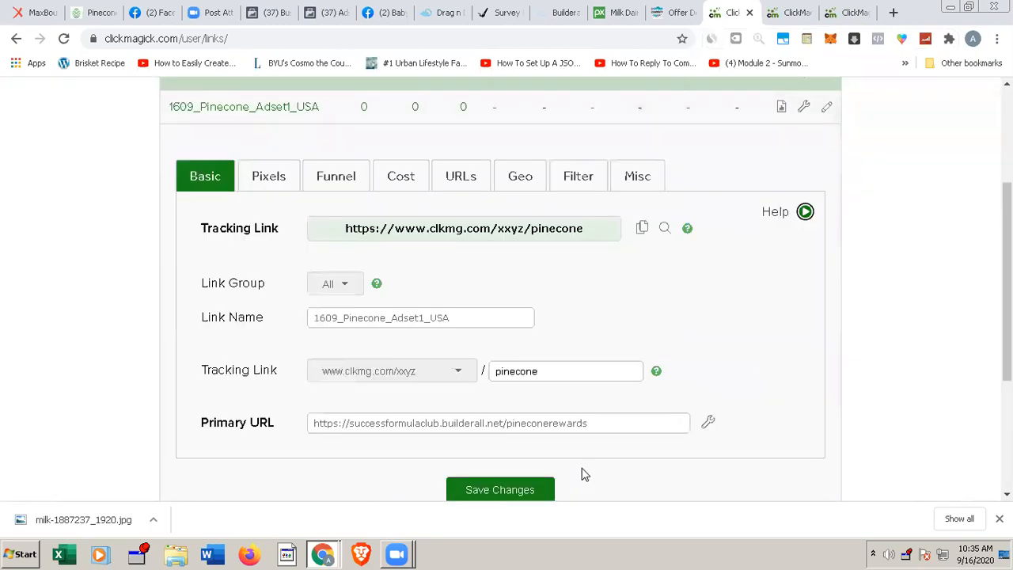
scroll(592, 459, "down", 1)
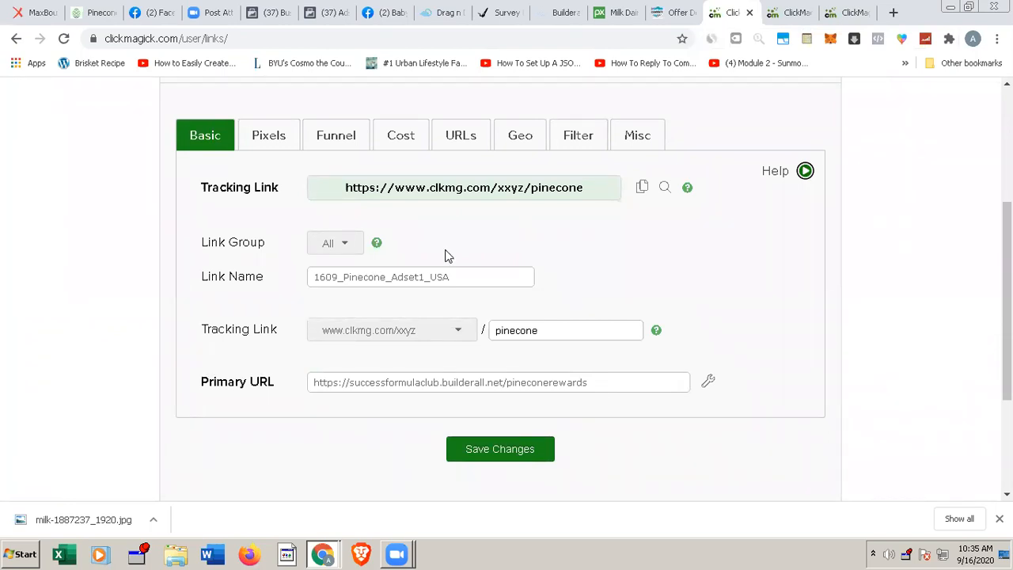
Step: Switch to MaxBounty, open the Pinecone Research Surveys (US) campaign and build a tracking link for Social traffic with the Raw link creative
left_click(32, 18)
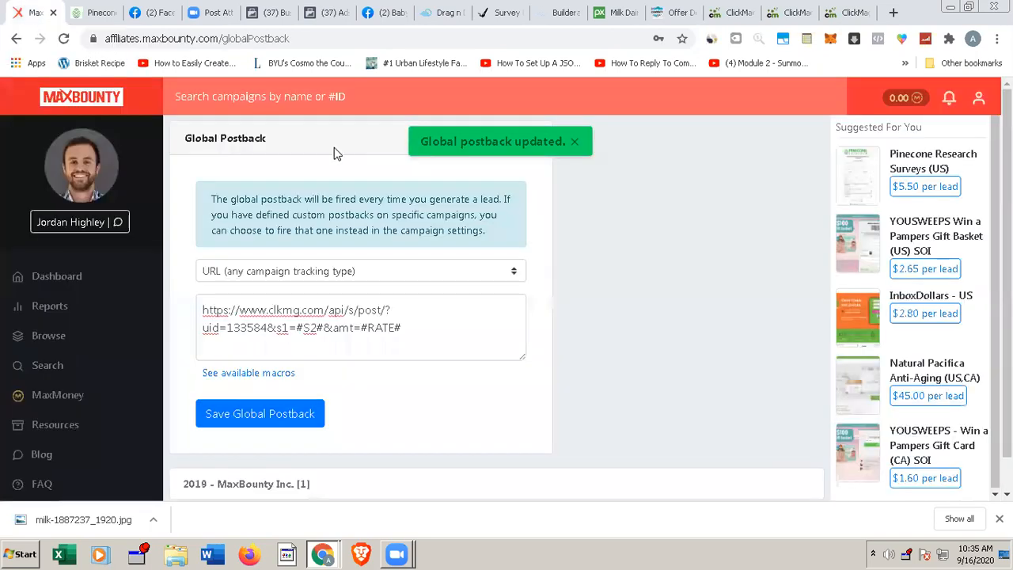
left_click(911, 161)
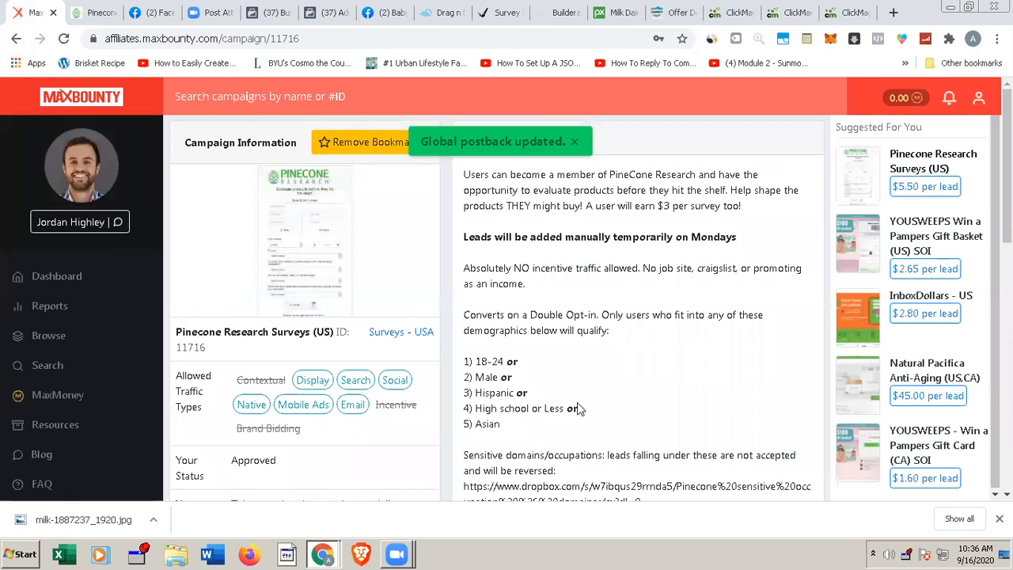
scroll(642, 398, "down", 1)
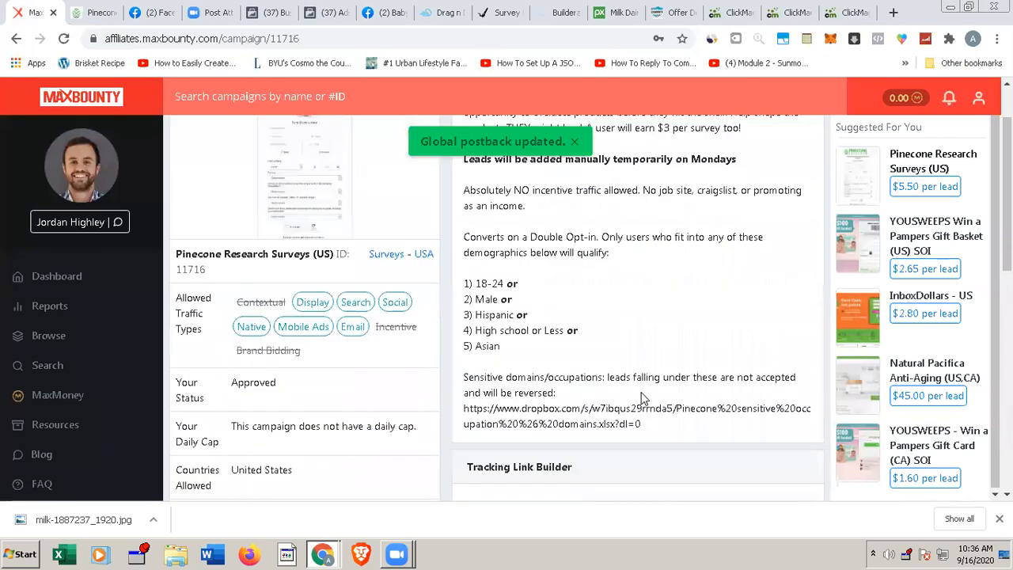
scroll(641, 398, "down", 3)
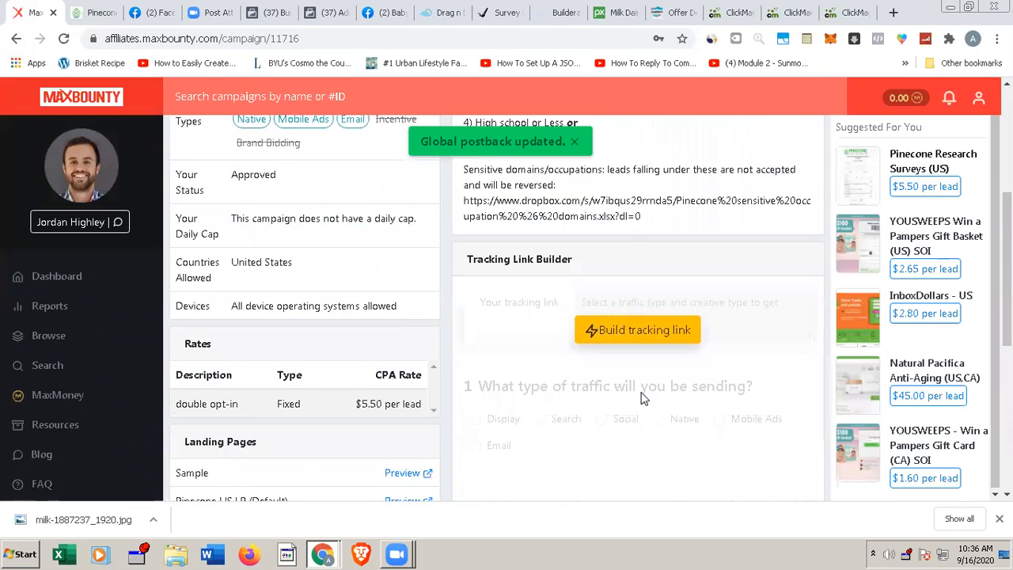
scroll(633, 332, "down", 2)
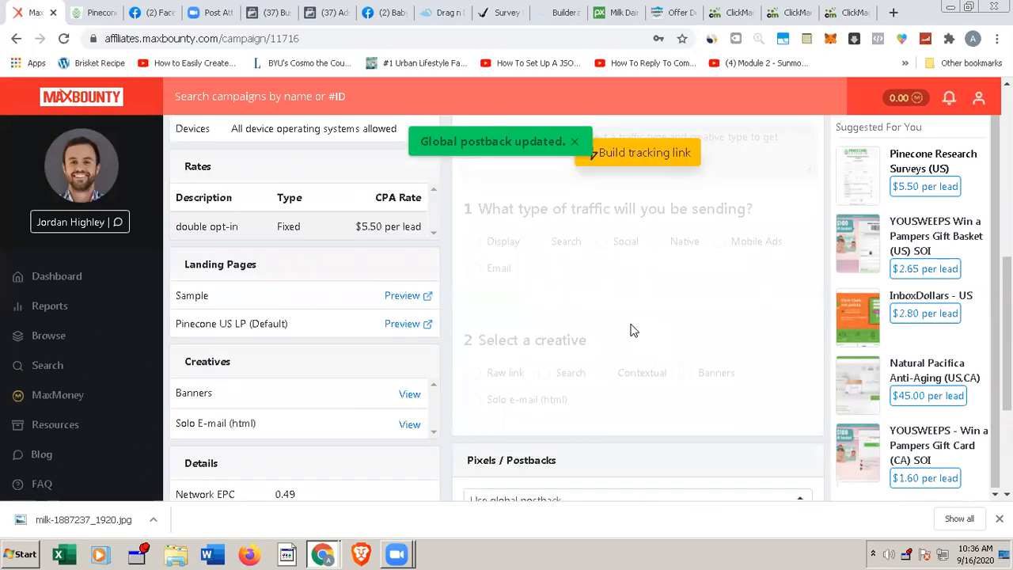
left_click(622, 158)
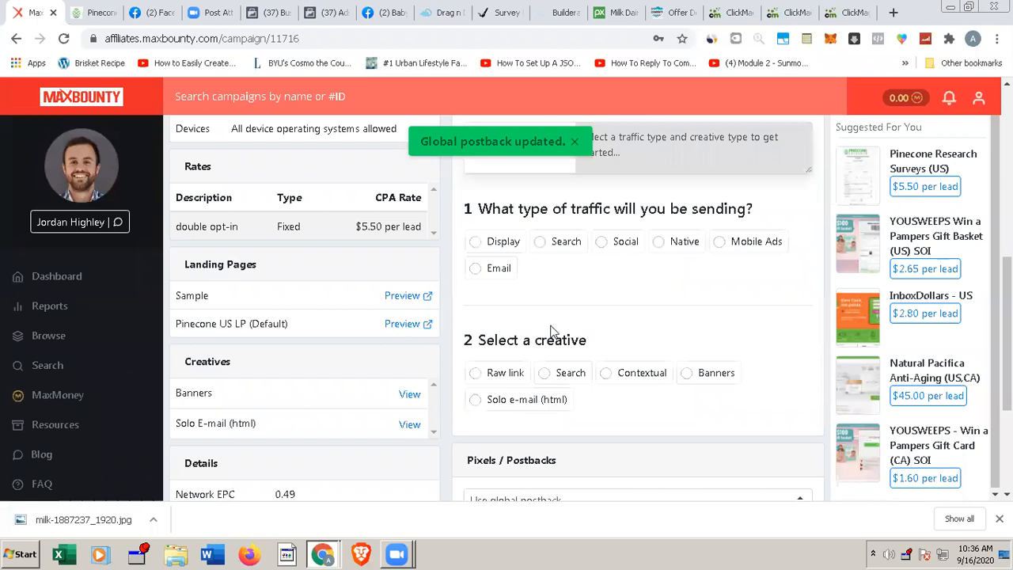
left_click(602, 248)
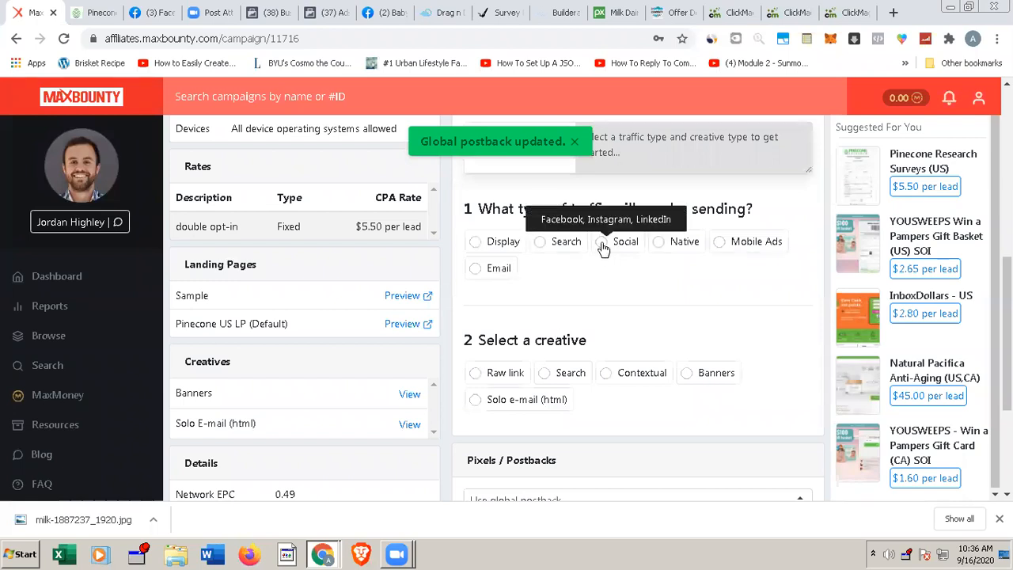
left_click(475, 373)
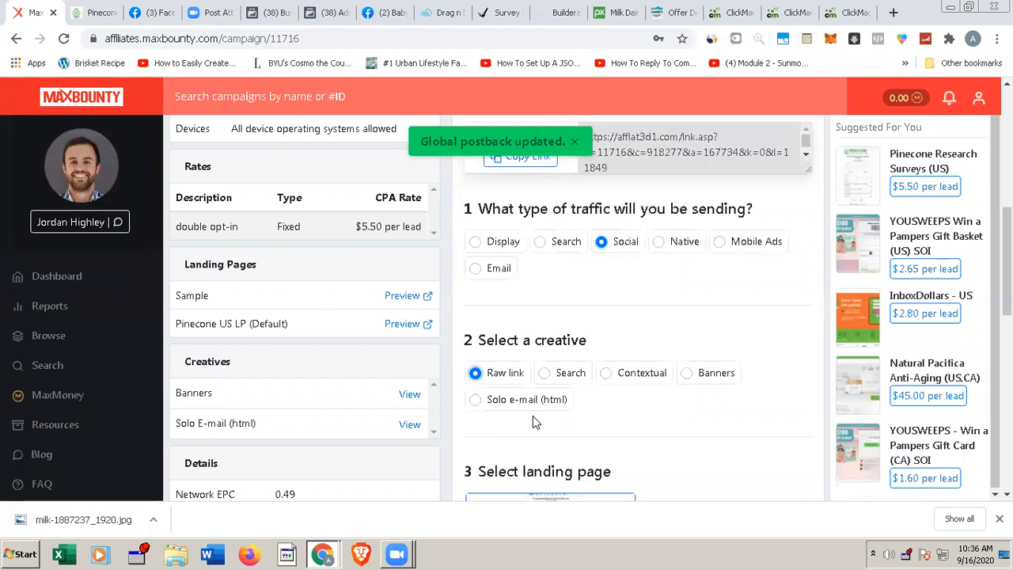
Step: Set Sub ID 1 of the Pinecone tracking link to 1609cm1
scroll(539, 422, "down", 1)
scroll(541, 428, "down", 2)
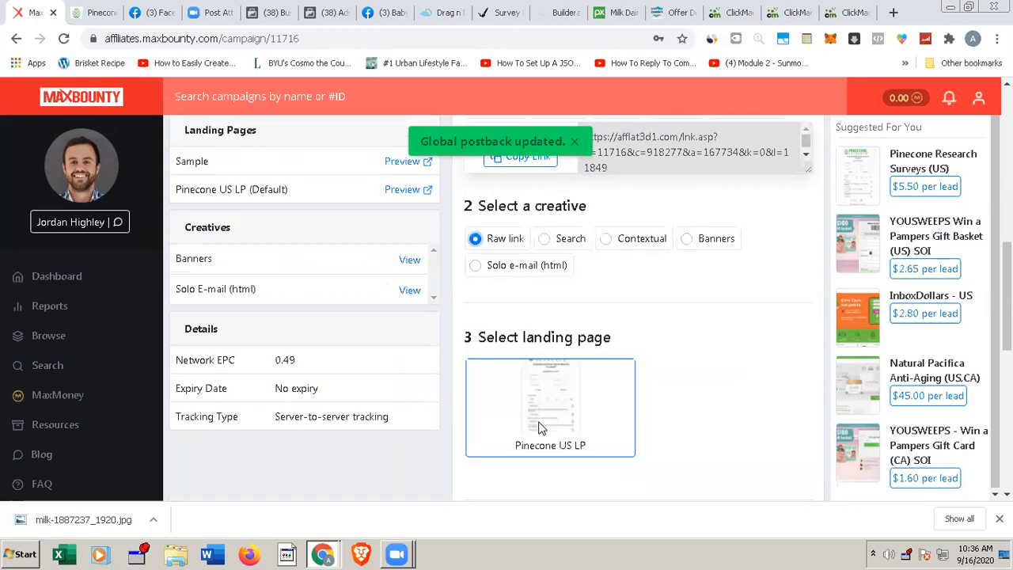
scroll(541, 428, "down", 2)
scroll(539, 428, "down", 1)
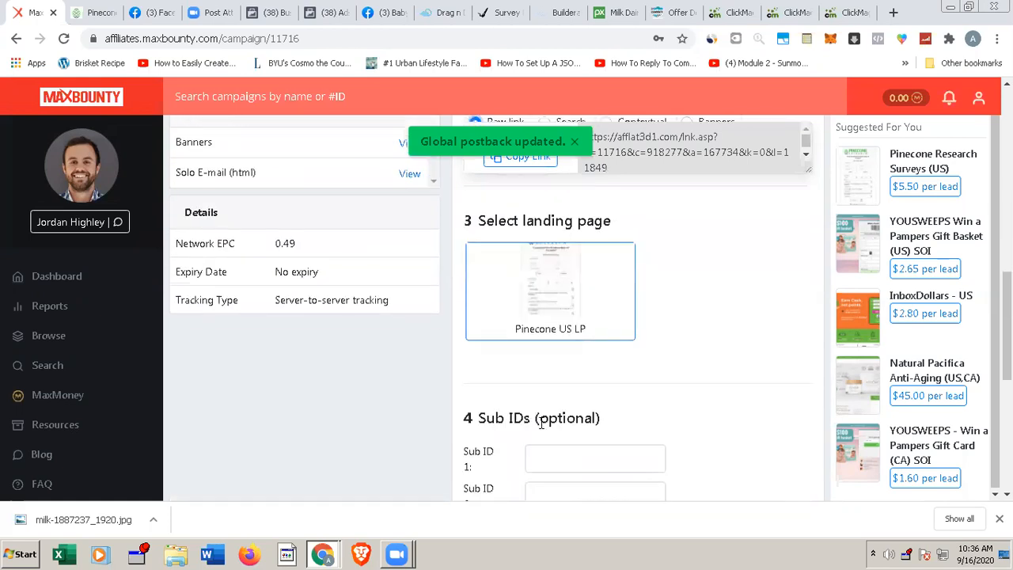
scroll(544, 429, "down", 1)
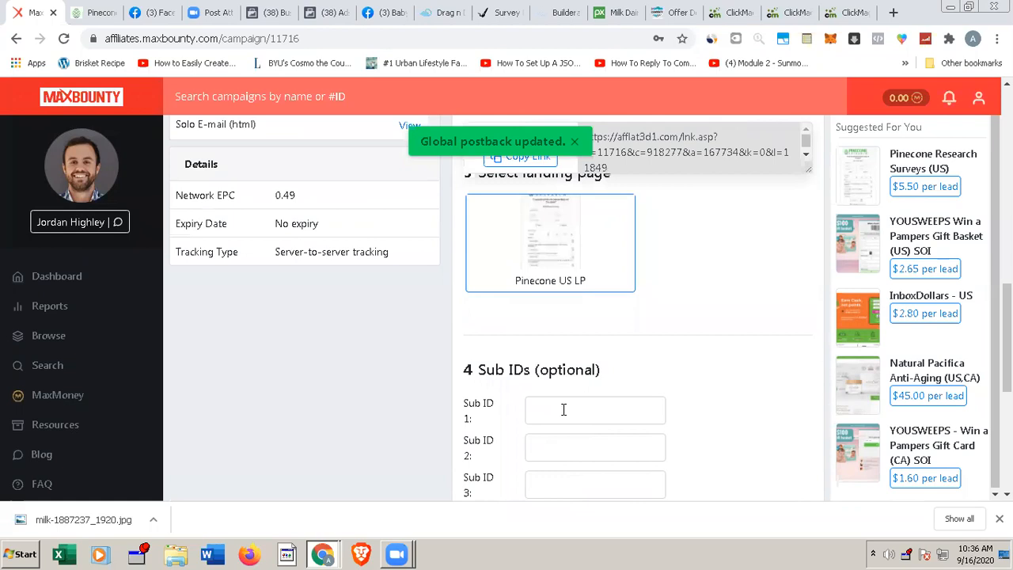
left_click(563, 410)
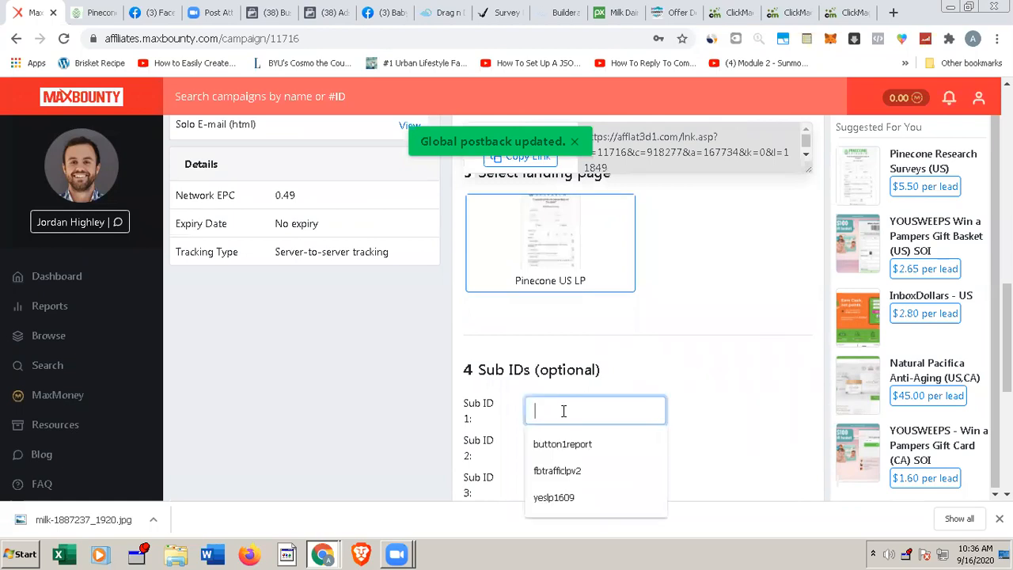
type("1609cm1")
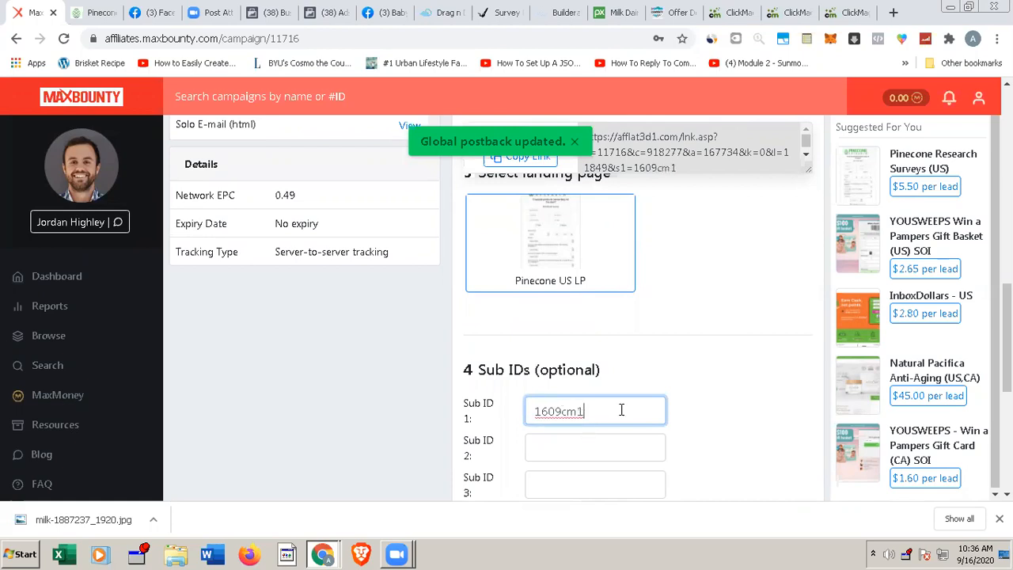
Step: Review the remaining sub ID and postback settings of the campaign and copy the built tracking link
scroll(621, 409, "down", 1)
scroll(622, 409, "down", 1)
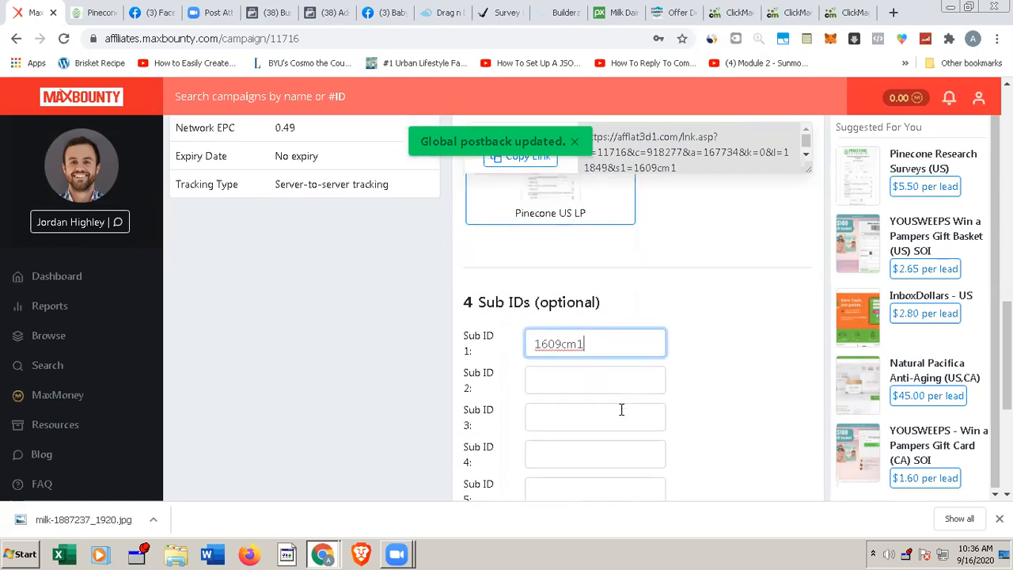
scroll(621, 409, "down", 2)
scroll(621, 409, "down", 2)
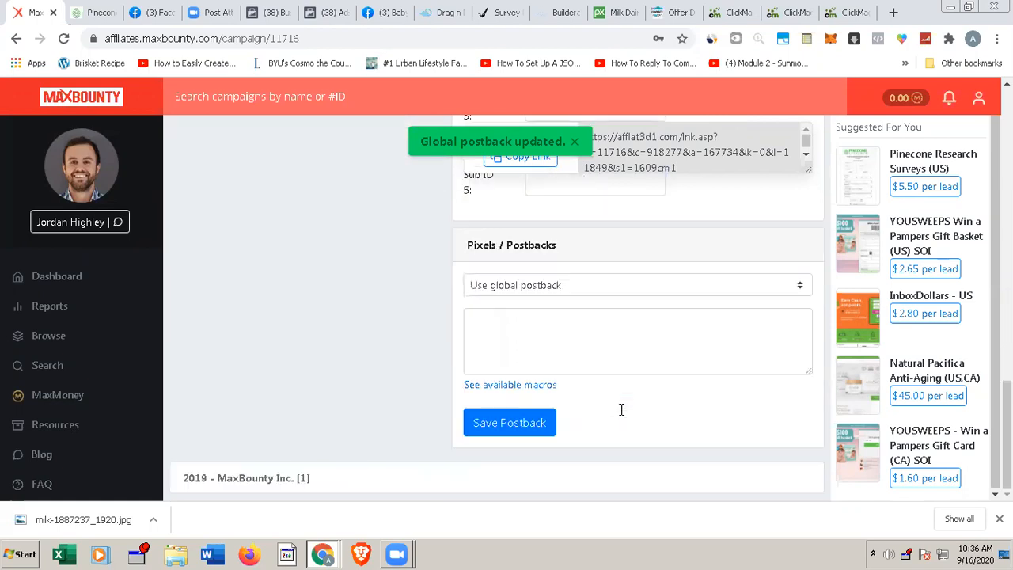
scroll(621, 409, "up", 1)
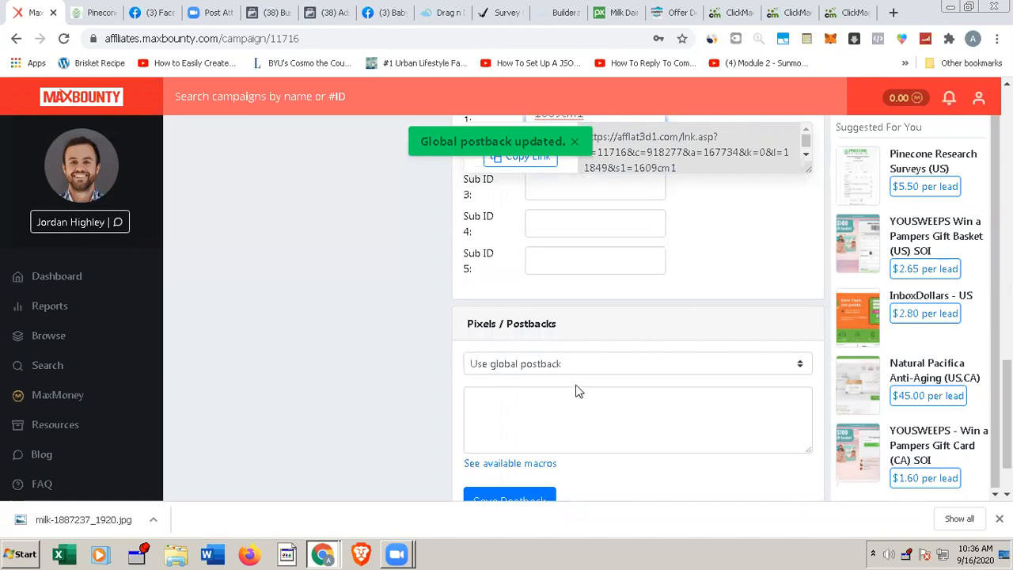
scroll(579, 391, "up", 2)
scroll(534, 195, "up", 2)
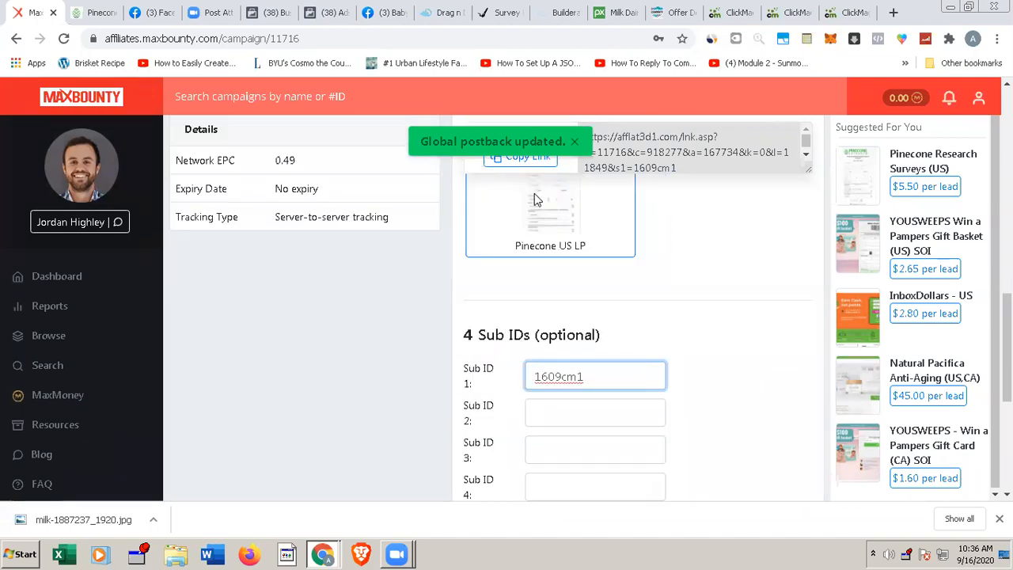
left_click(522, 164)
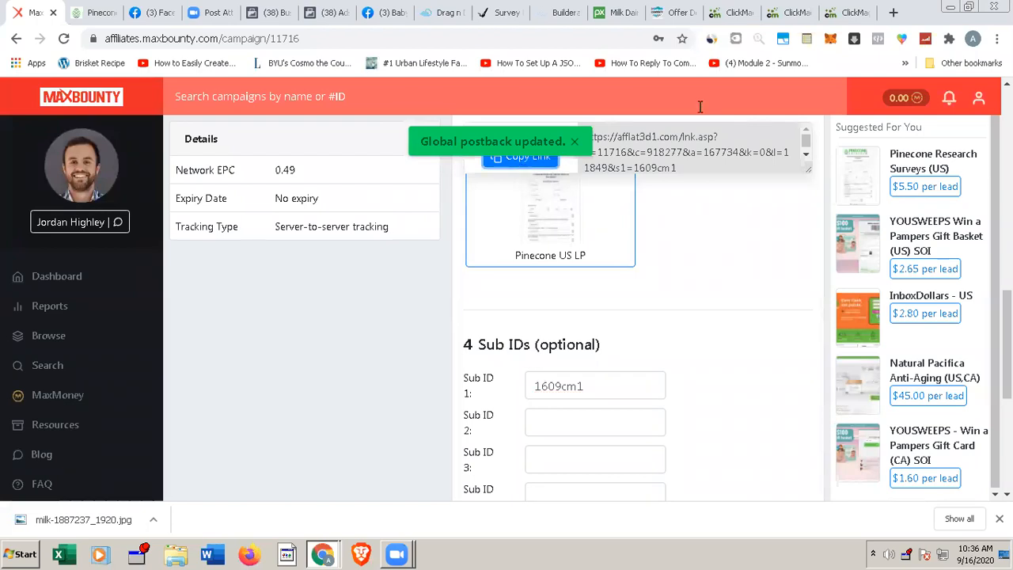
Step: Switch to ClickMagick, start a new tracking link and paste the copied MaxBounty link as its Primary URL
left_click(727, 13)
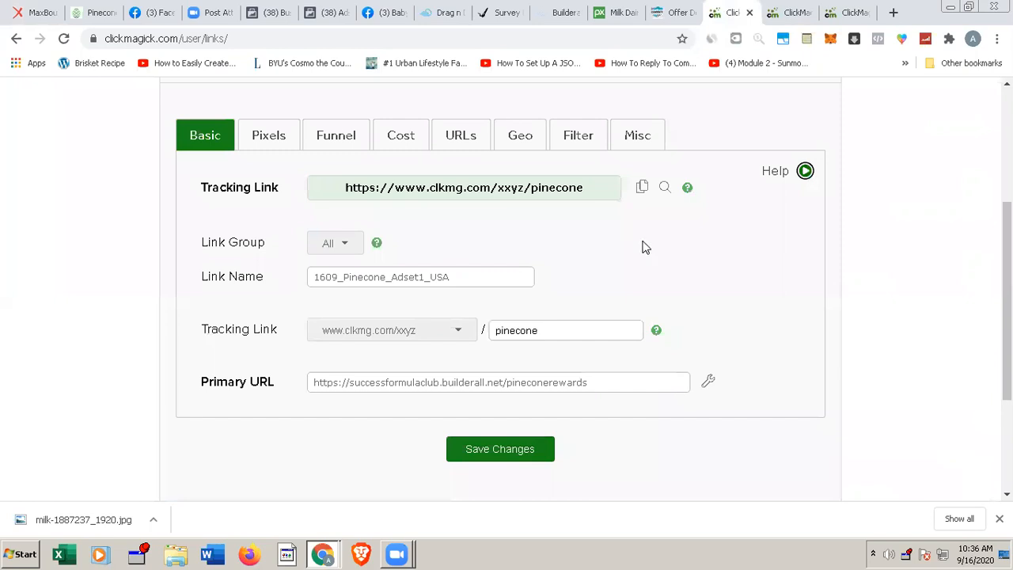
scroll(643, 246, "up", 1)
scroll(643, 246, "up", 3)
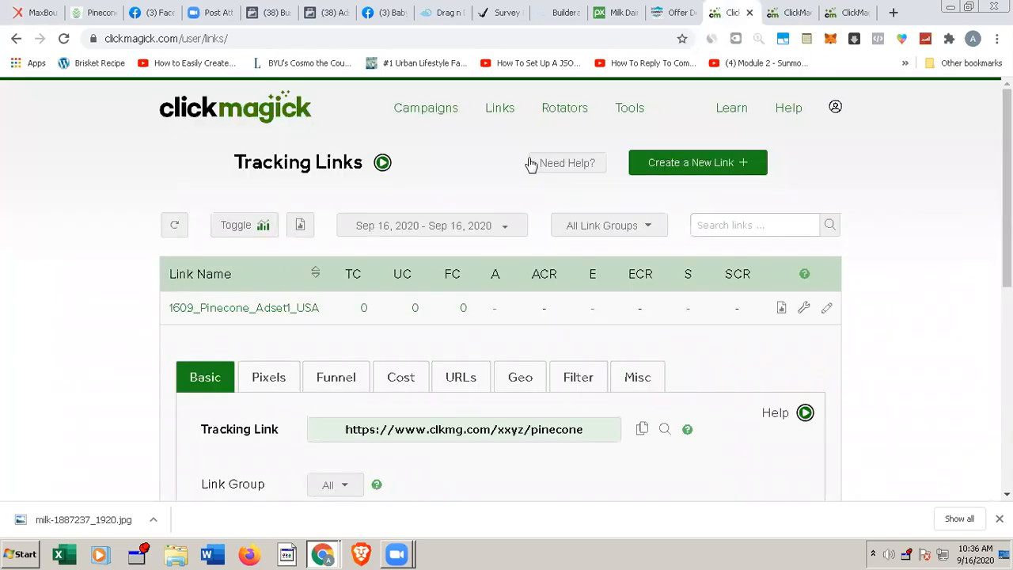
left_click(690, 168)
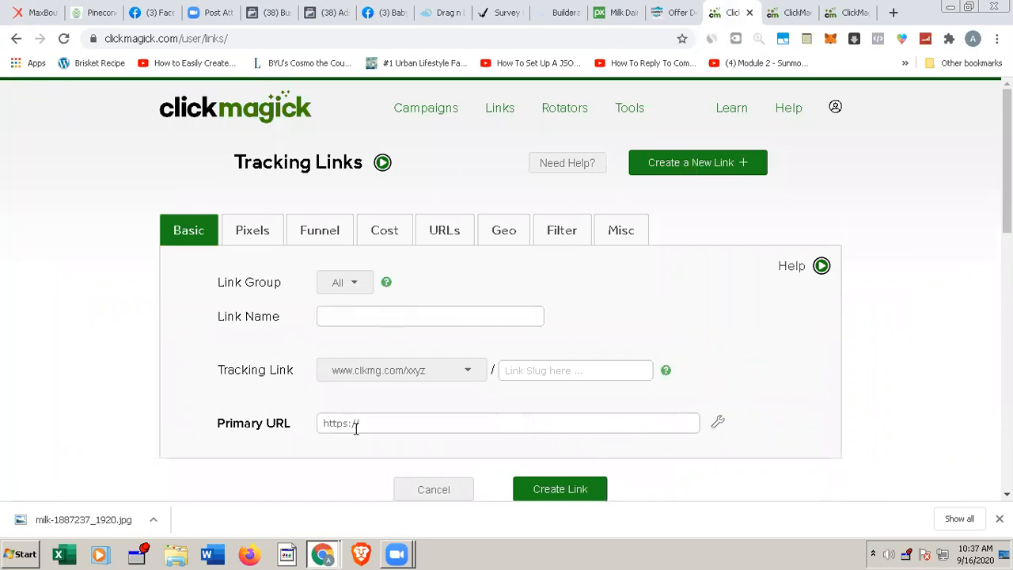
left_click(395, 424)
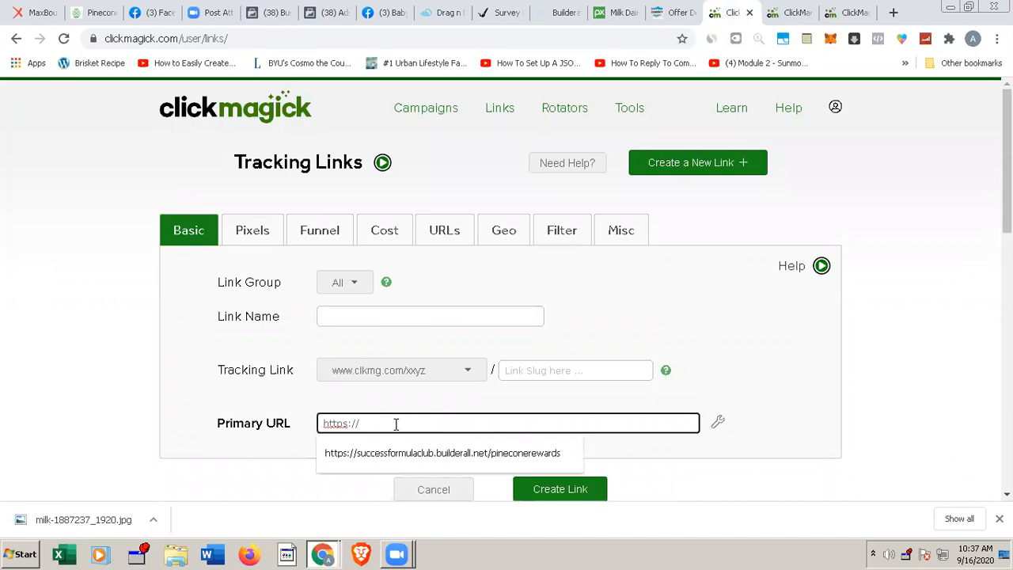
key("ctrl+a")
key("ctrl+v")
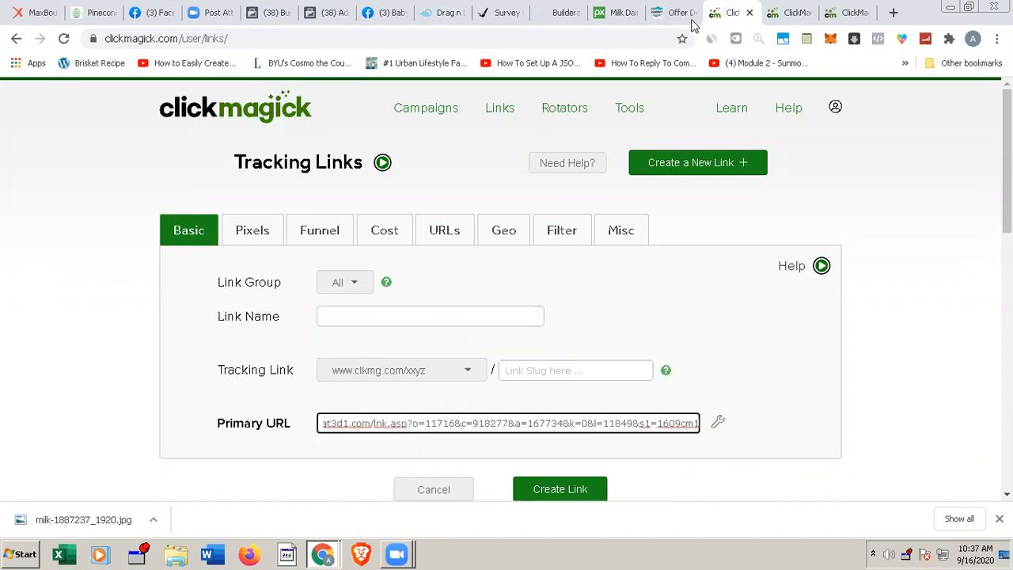
Step: Paste the MaxBounty link below the Token ID line in the note and append &s2=[clickid] directly to its end
left_click(806, 39)
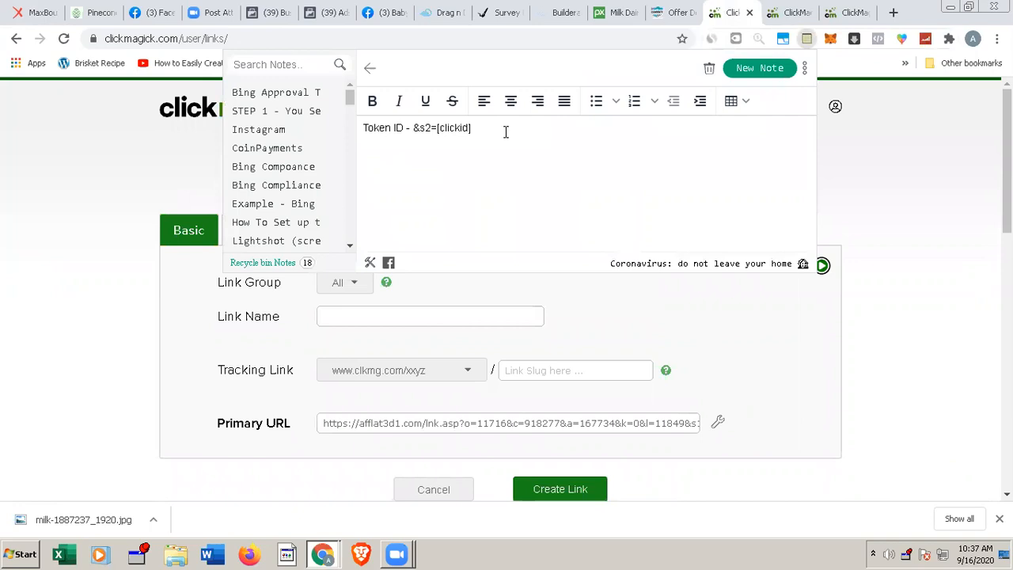
key("ctrl+v")
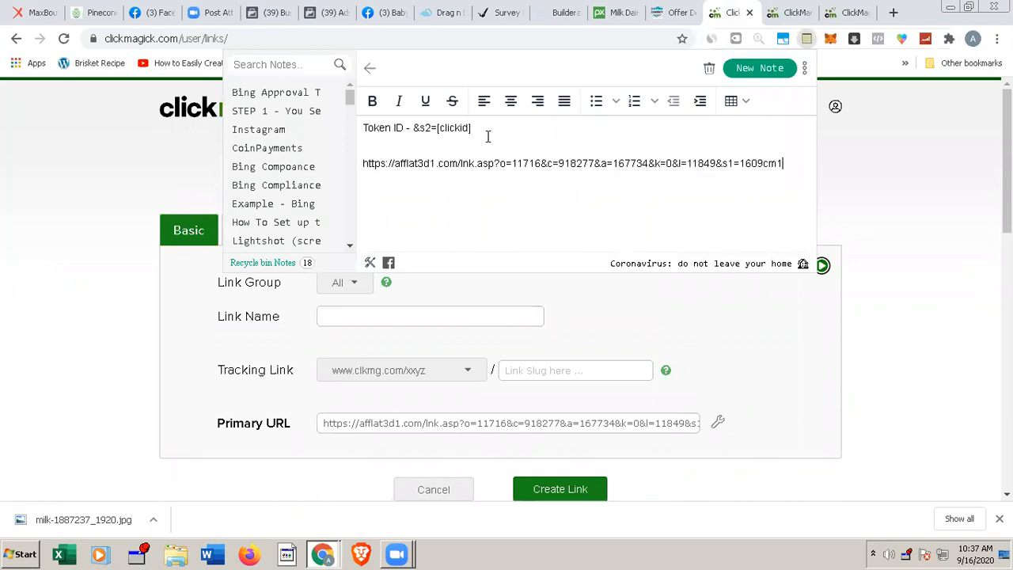
left_click_drag(411, 127, 476, 128)
key("ctrl+c")
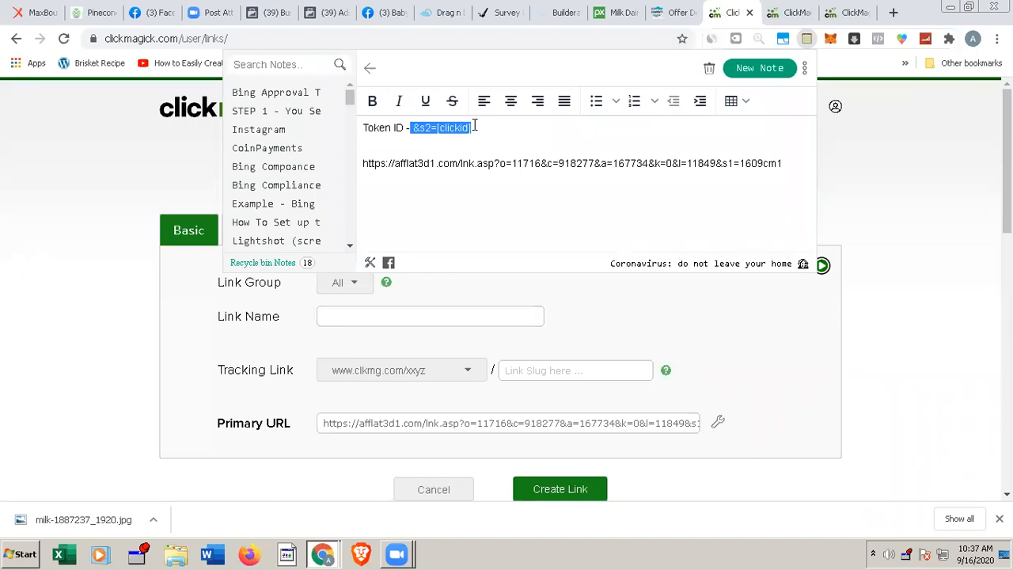
left_click(771, 158)
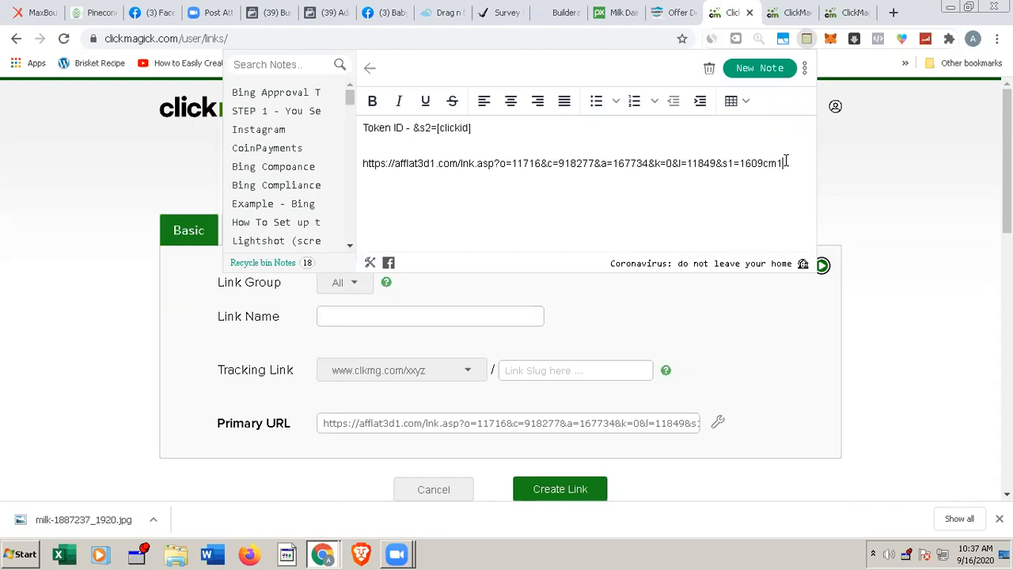
key("ctrl+v")
left_click(788, 162)
key("BackSpace")
Step: Replace the tracking link's Primary URL with the full MaxBounty link from the note, including &s2=[clickid]
left_click_drag(721, 163, 716, 164)
left_click_drag(655, 163, 649, 164)
left_click(541, 163)
triple_click(363, 163)
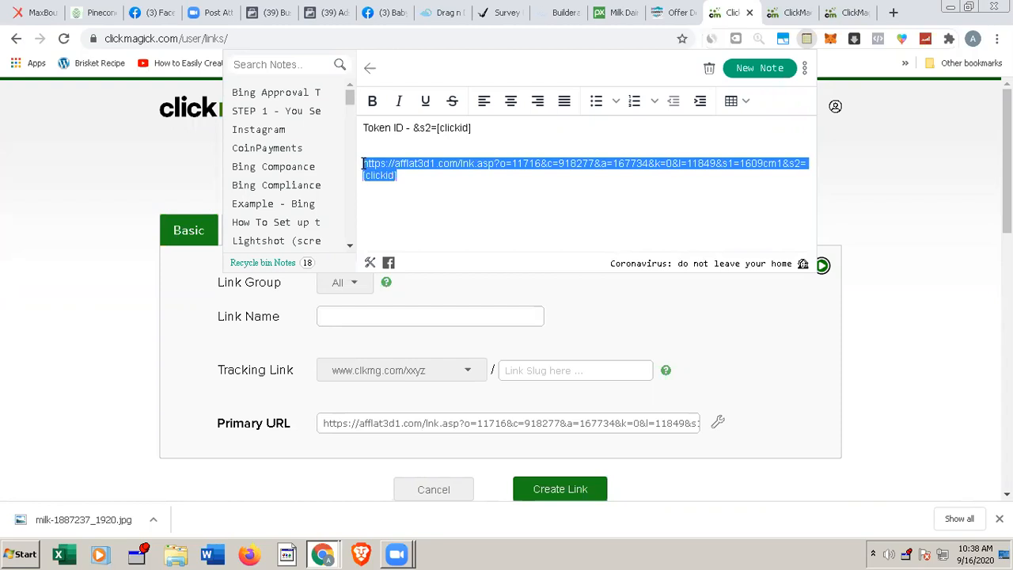
left_click(921, 242)
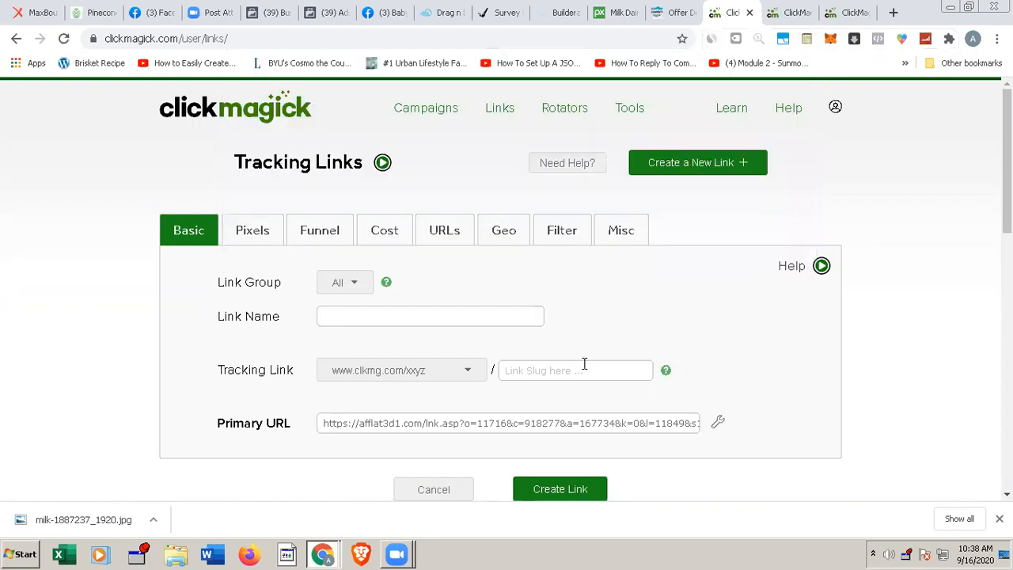
left_click(514, 420)
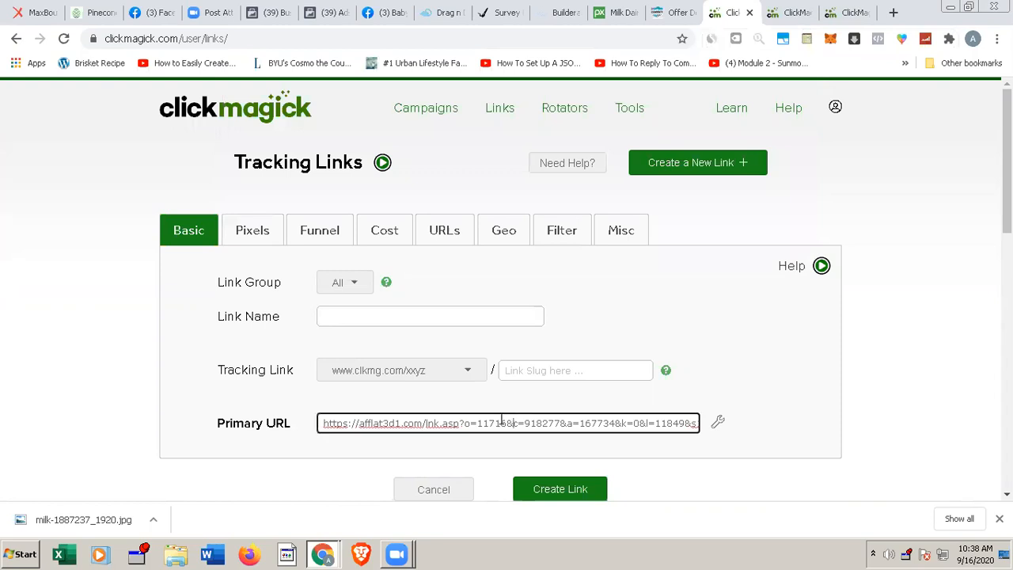
key("ctrl+a")
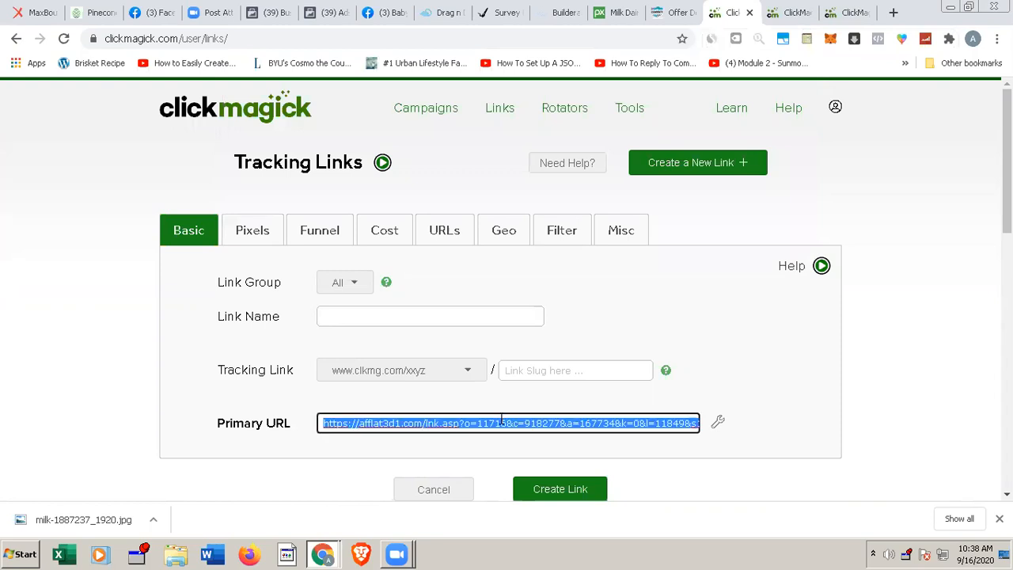
key("End")
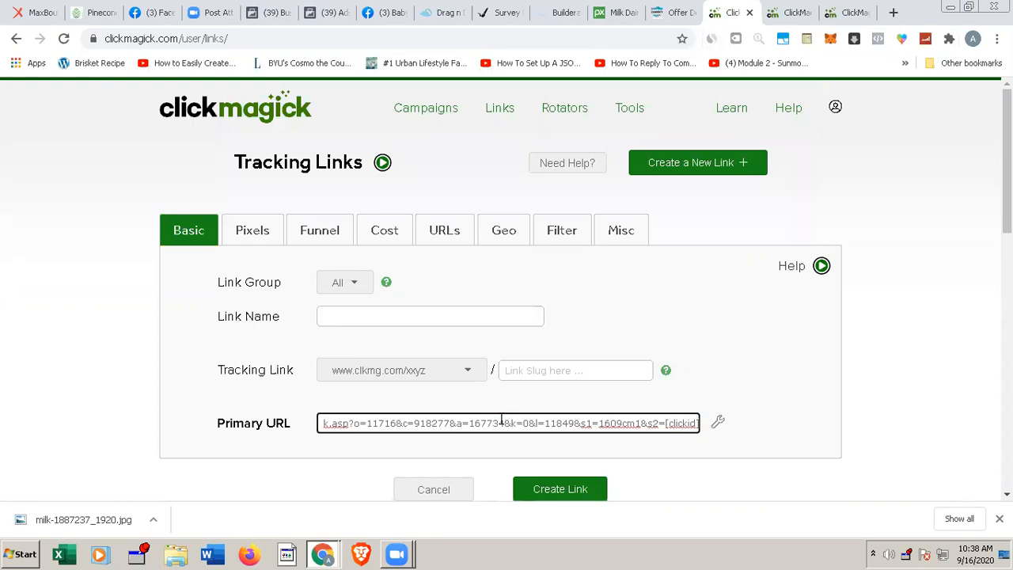
Step: Set the slug of the new tracking link to pinecone1
left_click(562, 371)
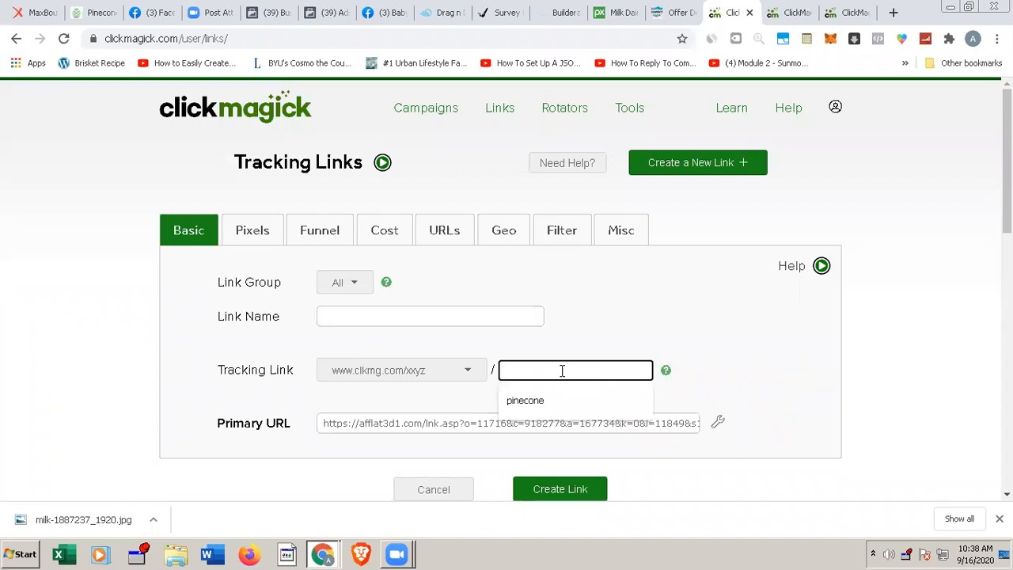
type("pinecone")
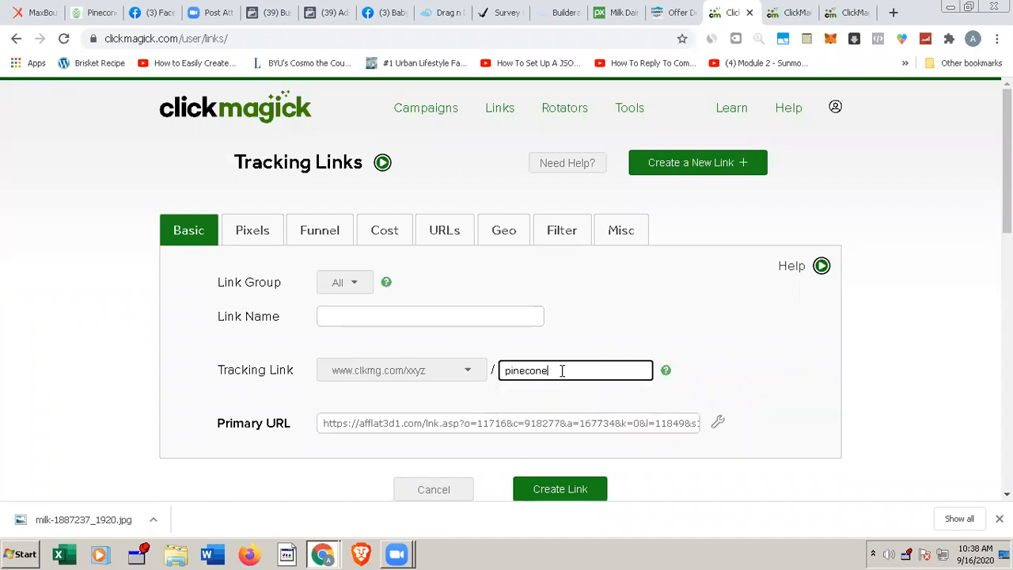
type("1")
Step: Name the link 1609MB-directLink and create it
left_click(370, 314)
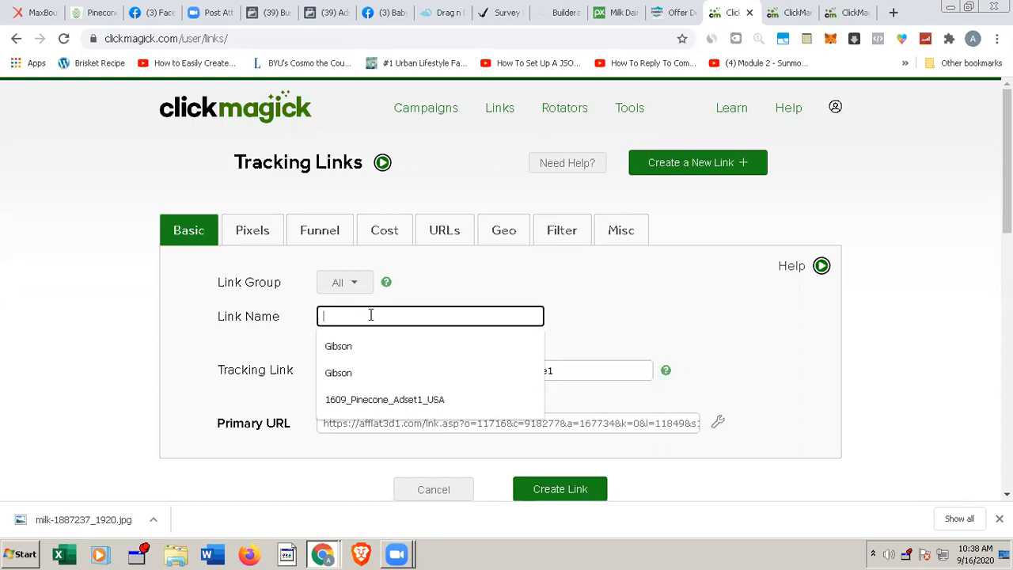
type("MB-irectLink")
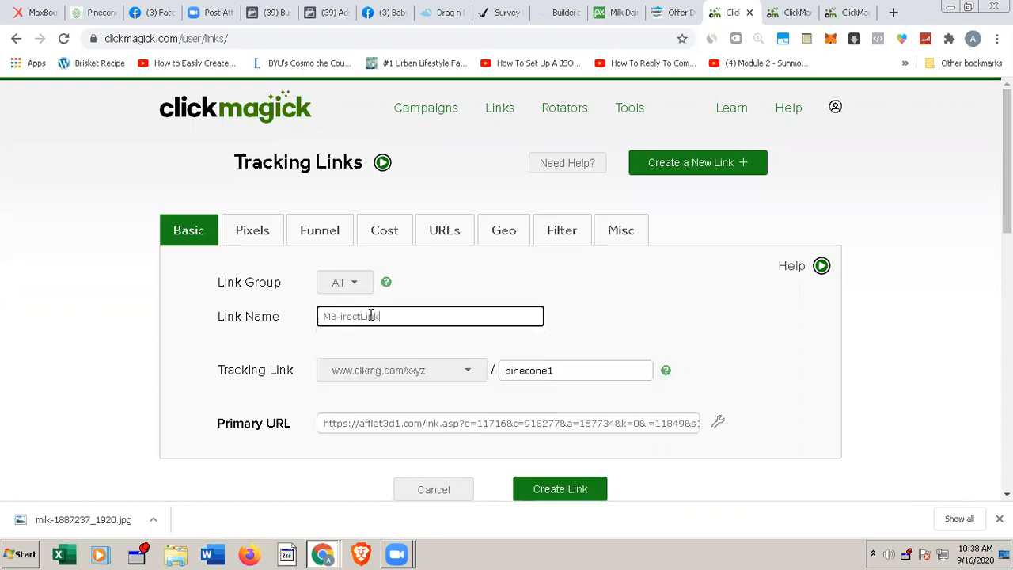
left_click(325, 315)
type("15")
type("09")
left_click(363, 315)
key("BackSpace")
type("-")
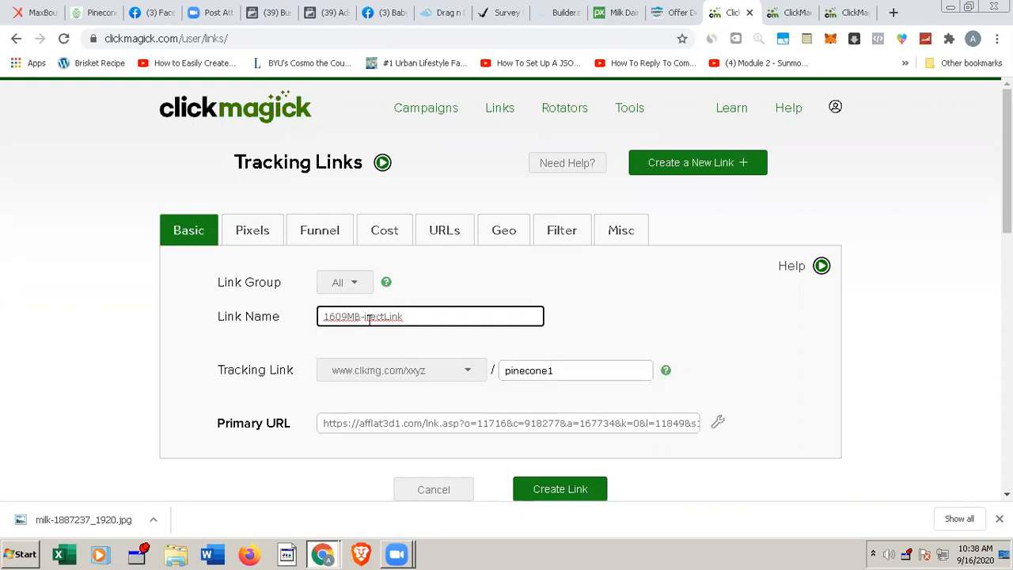
type("D")
key("BackSpace")
type("-d")
left_click(559, 491)
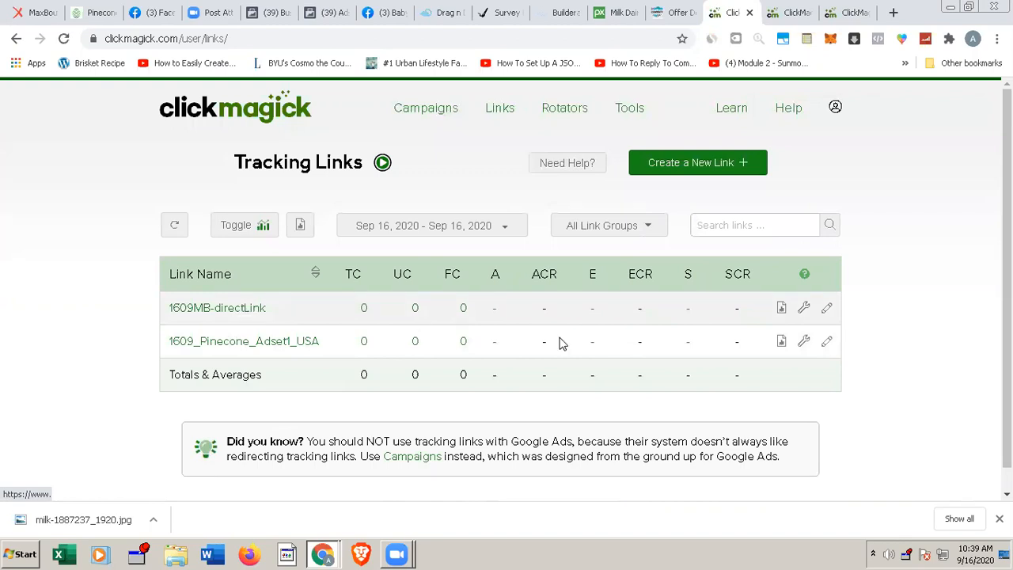
Step: Open the settings of the 1609MB-directLink tracking link, copy its tracking URL and review its basic settings
left_click(246, 310)
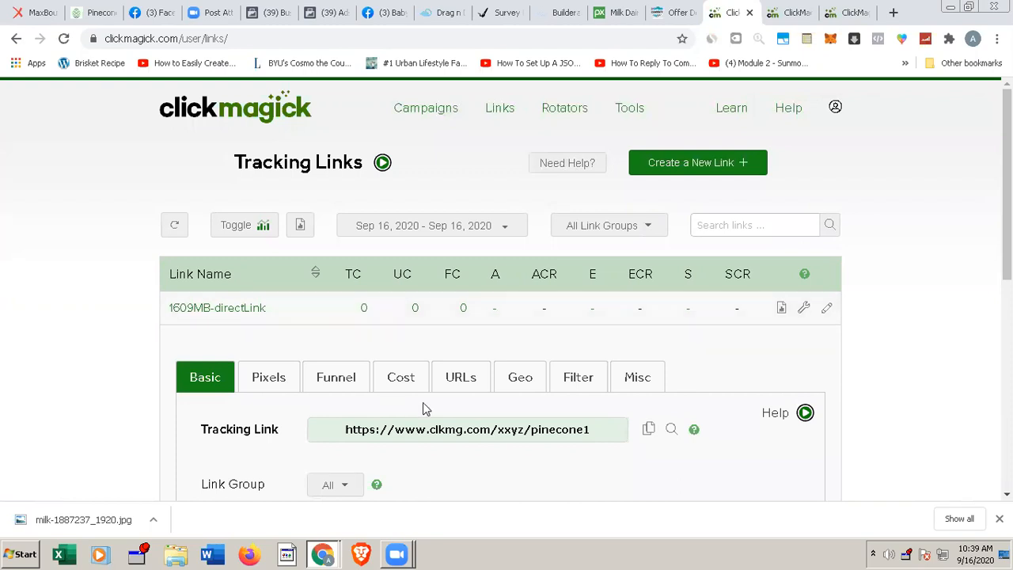
left_click(648, 430)
scroll(507, 288, "down", 1)
scroll(977, 407, "down", 4)
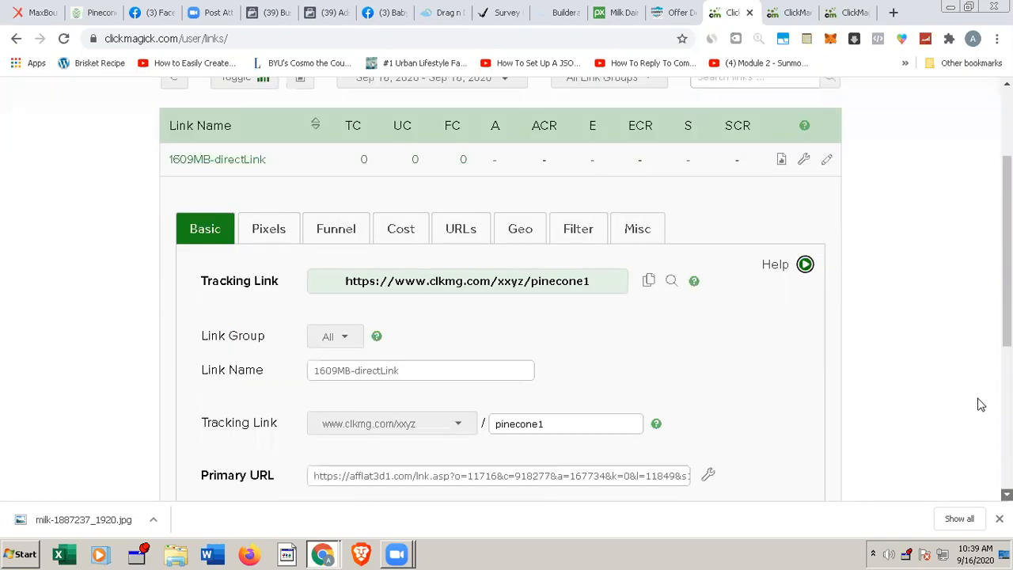
scroll(892, 82, "down", 1)
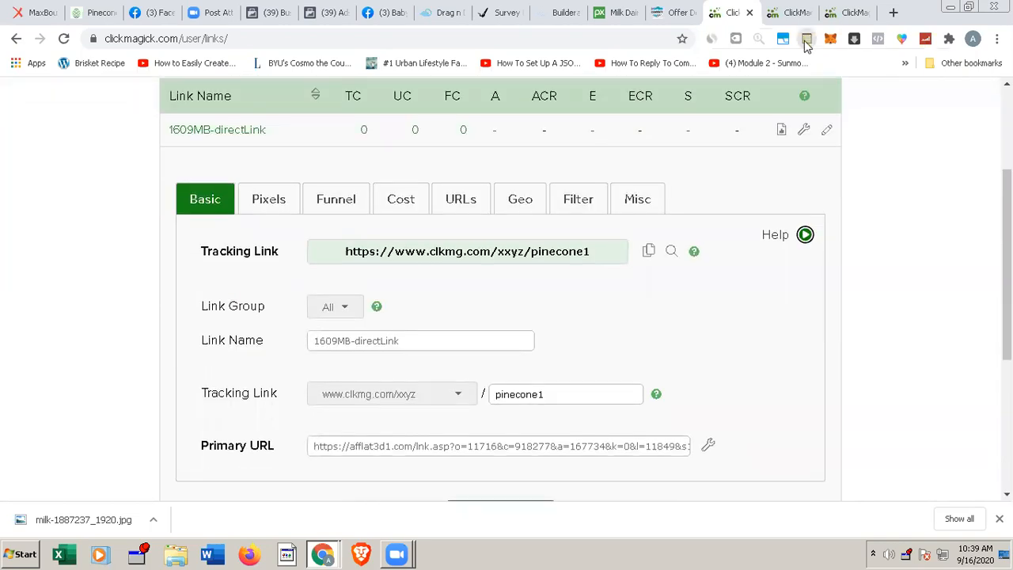
Step: Add the flow line "Ad > LP > Maxbounty" below the MaxBounty link in the note and close the note
left_click(804, 41)
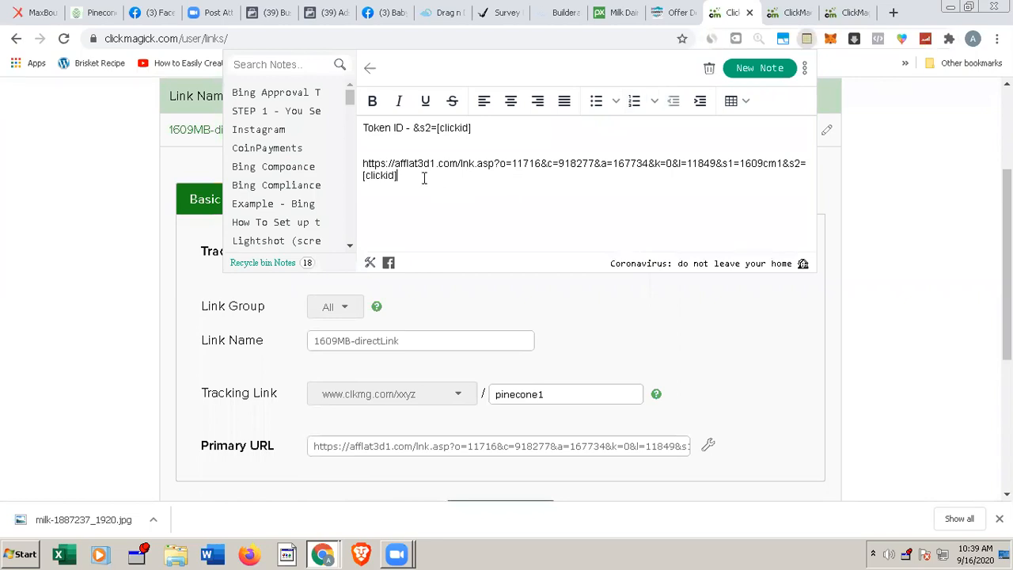
key("Return")
type("Ad > LP > Maxbounty")
left_click(916, 261)
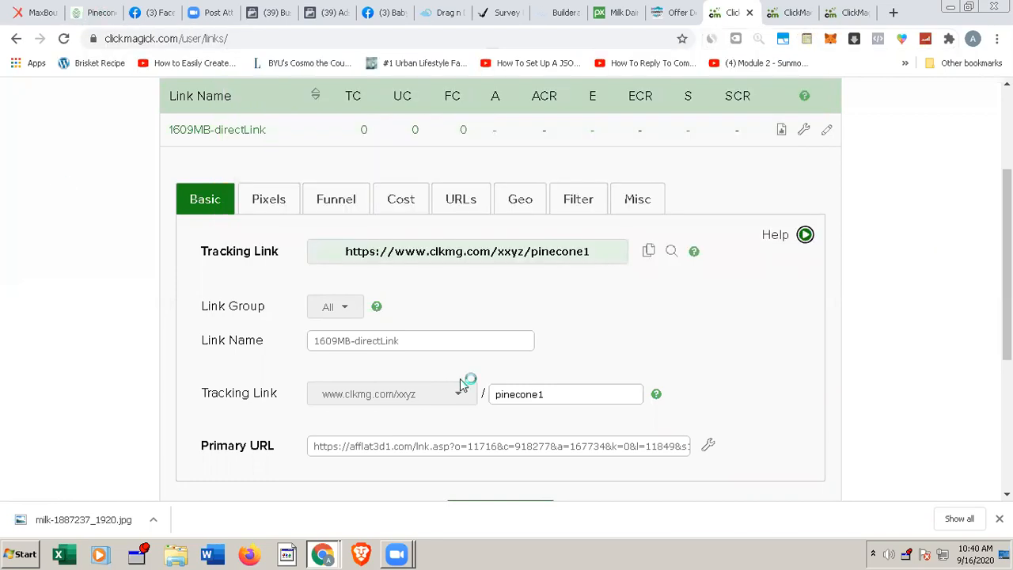
Step: Copy the pinecone1 tracking URL and switch to the Builderall landing page editor, at the Yes and No answers
left_click(648, 252)
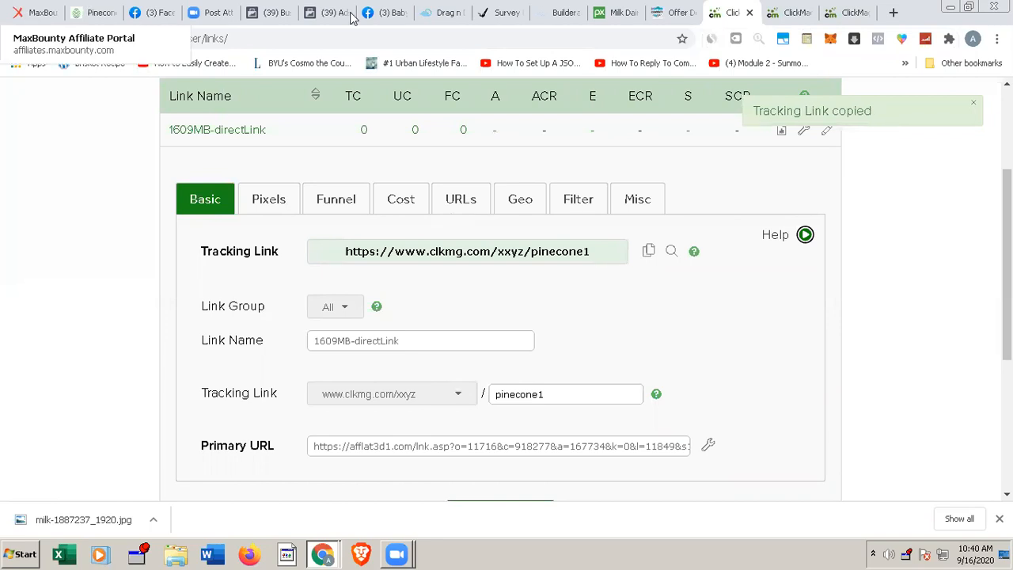
left_click(558, 12)
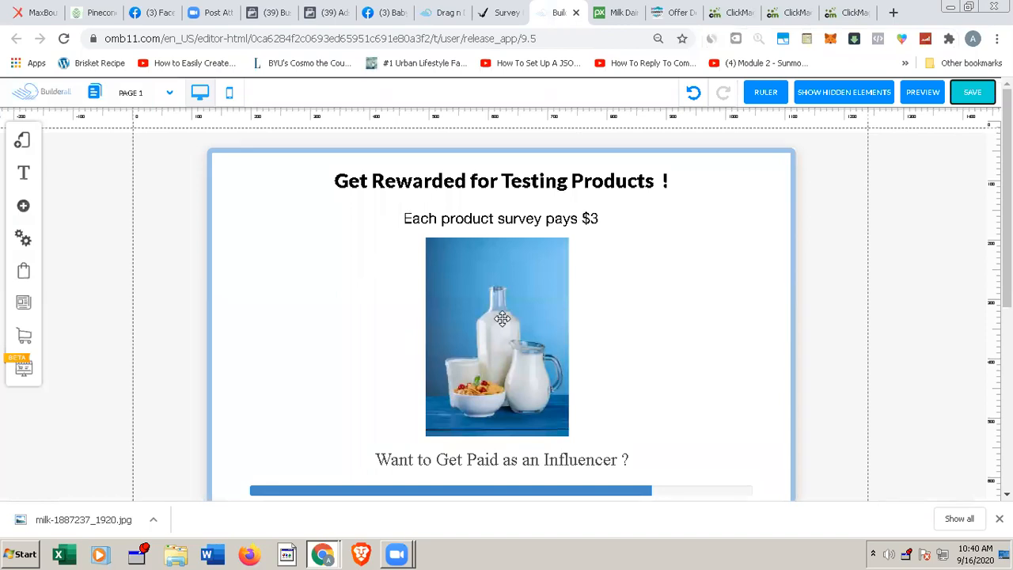
scroll(503, 318, "down", 1)
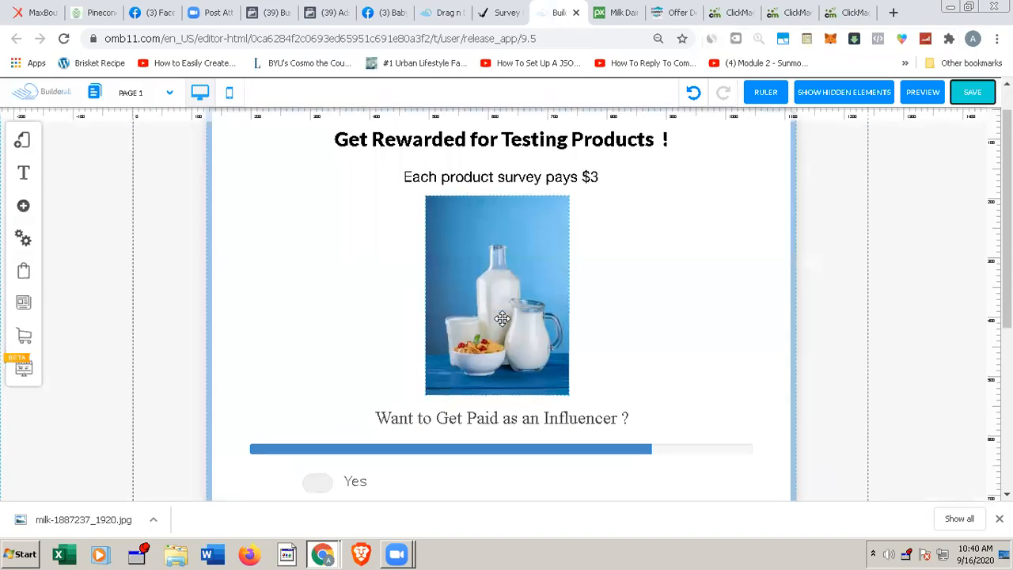
scroll(502, 318, "down", 3)
scroll(502, 318, "down", 2)
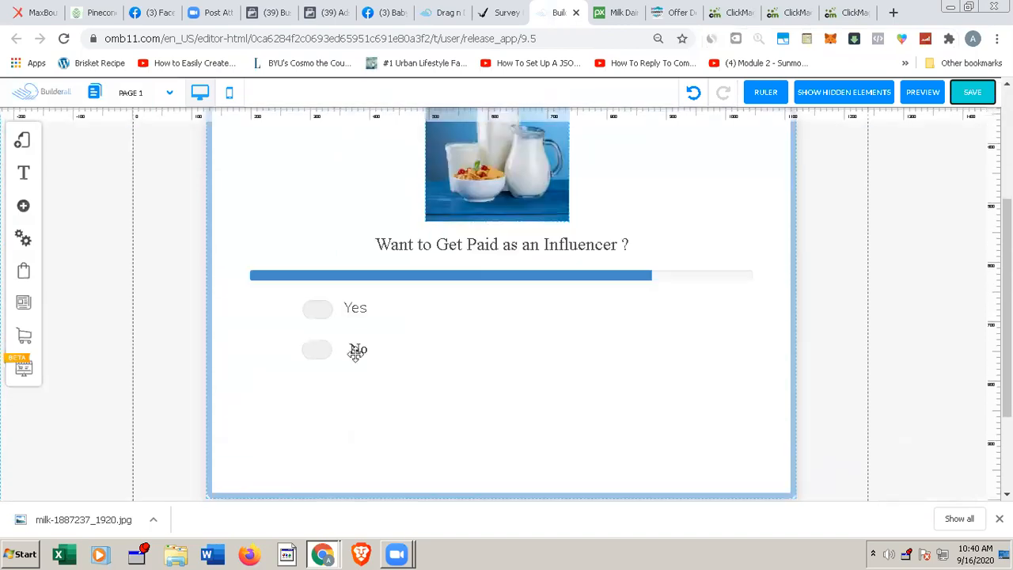
left_click(318, 310)
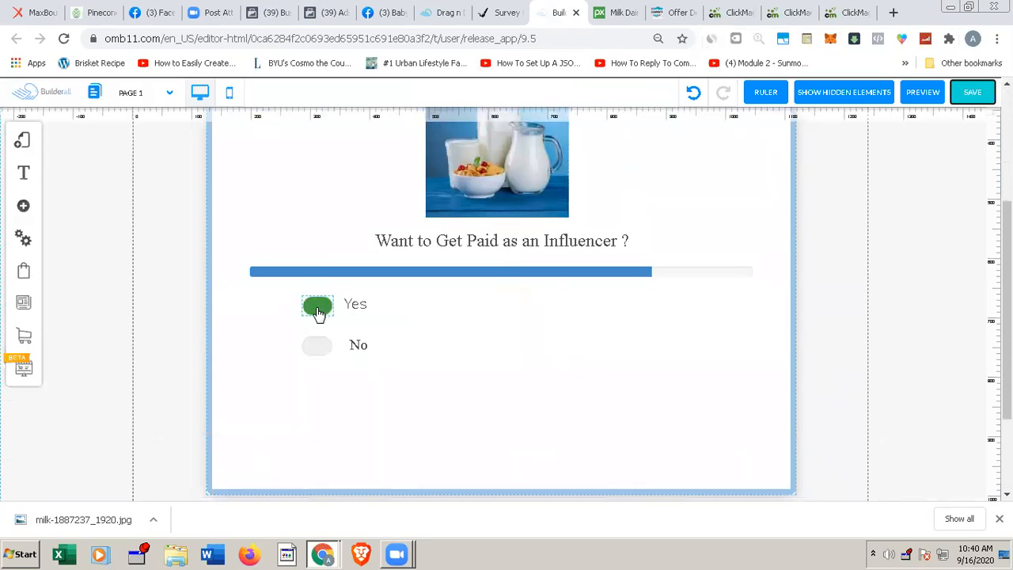
left_click(319, 311)
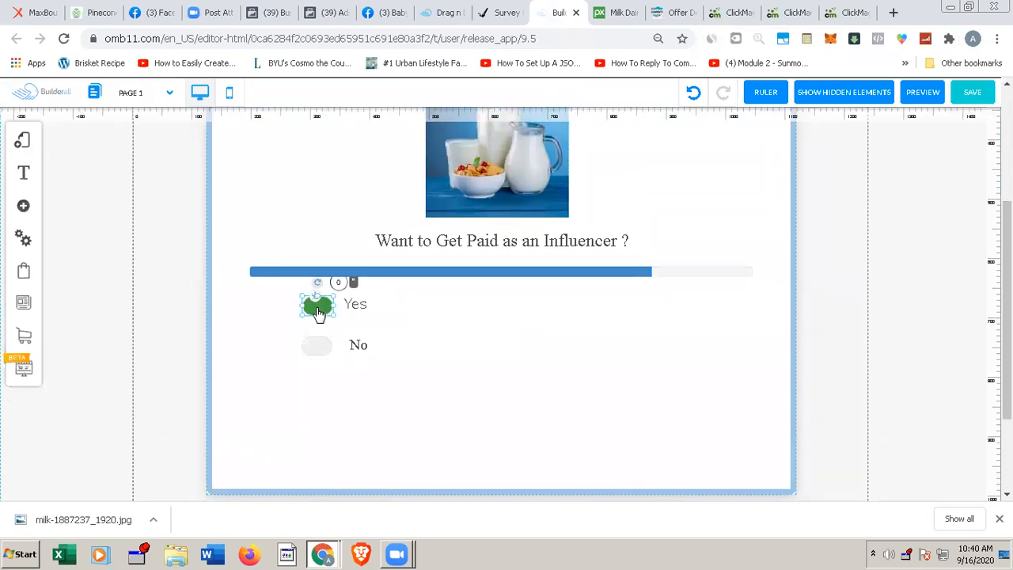
double_click(319, 311)
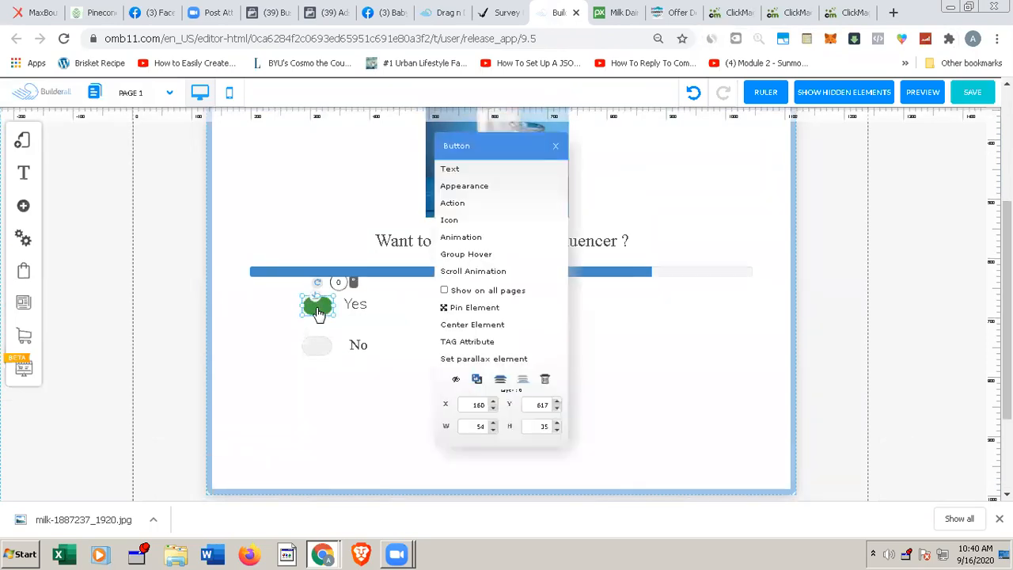
left_click(453, 204)
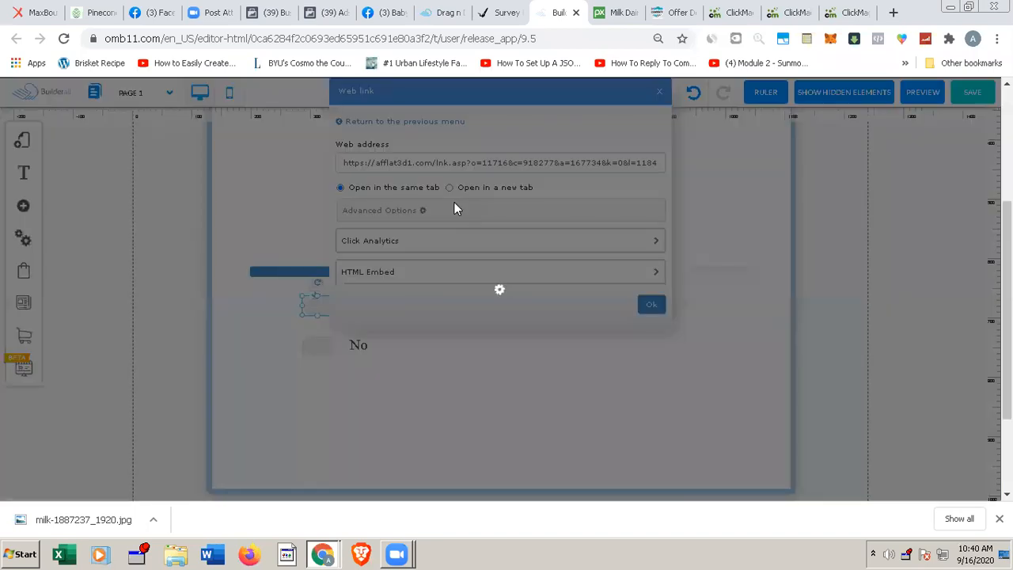
left_click(495, 163)
key("ctrl+a")
key("ctrl+v")
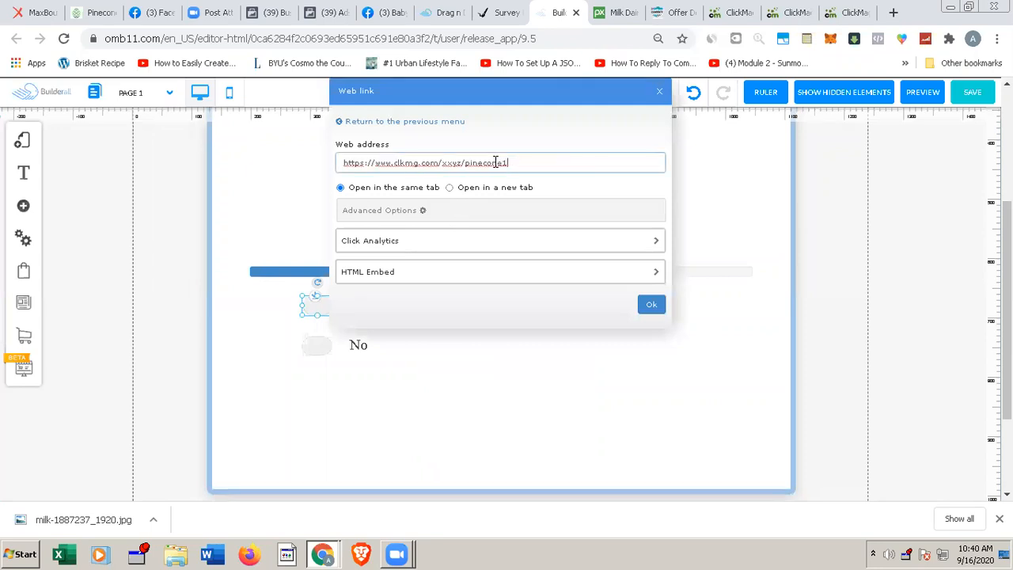
left_click(650, 306)
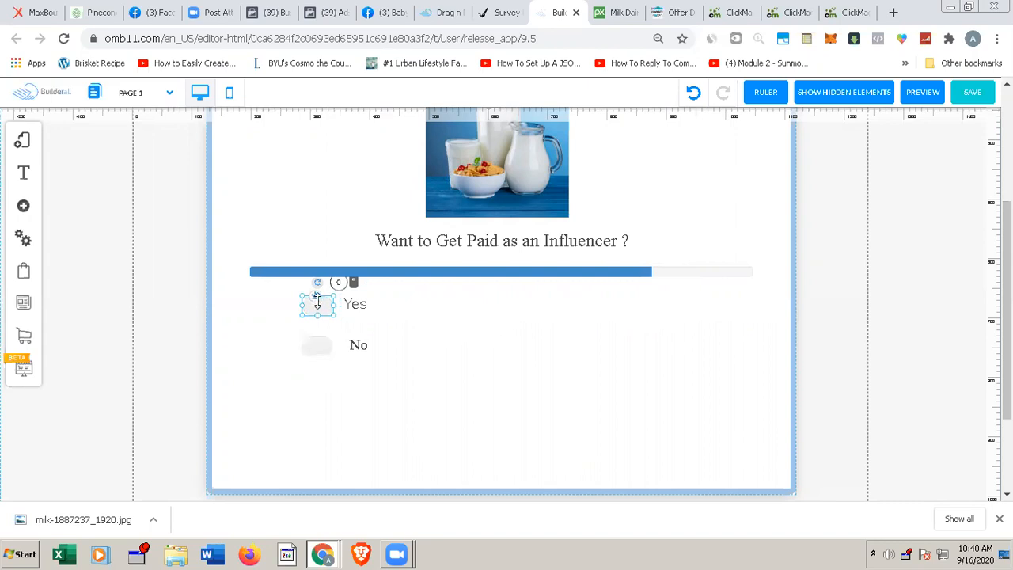
Step: Append /yes to the web address of the Yes button's action
left_click(317, 302)
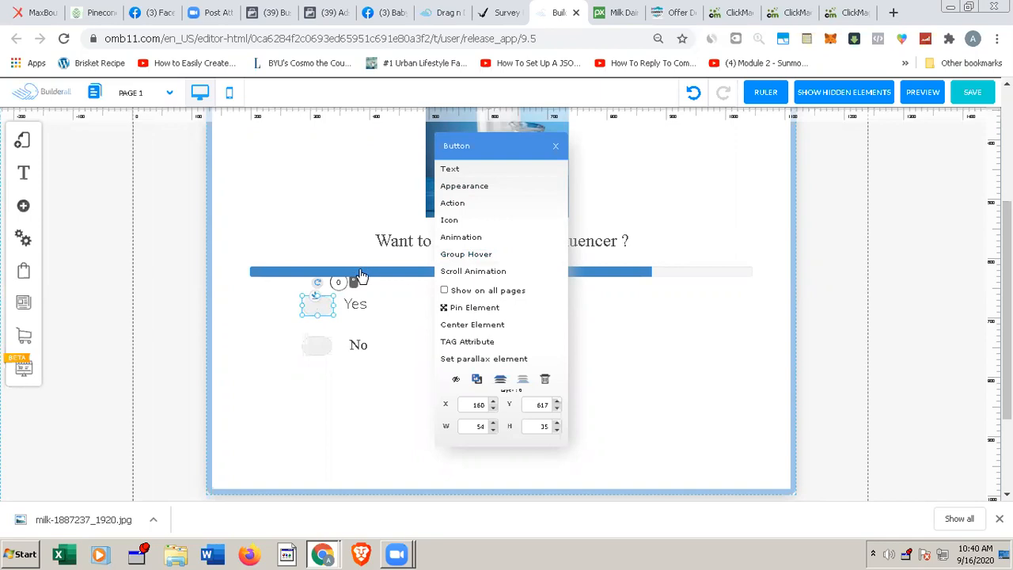
left_click(453, 204)
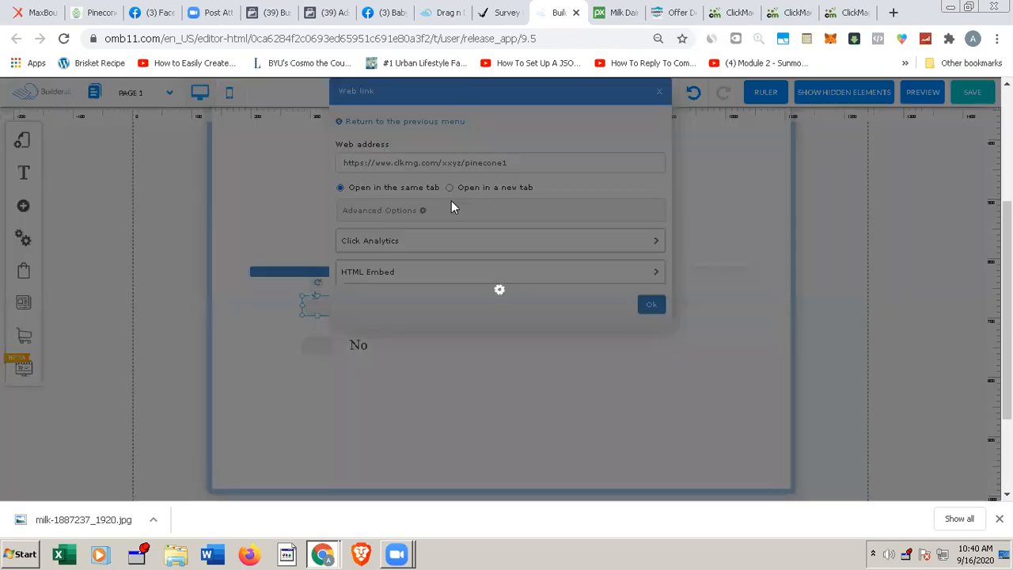
left_click(537, 163)
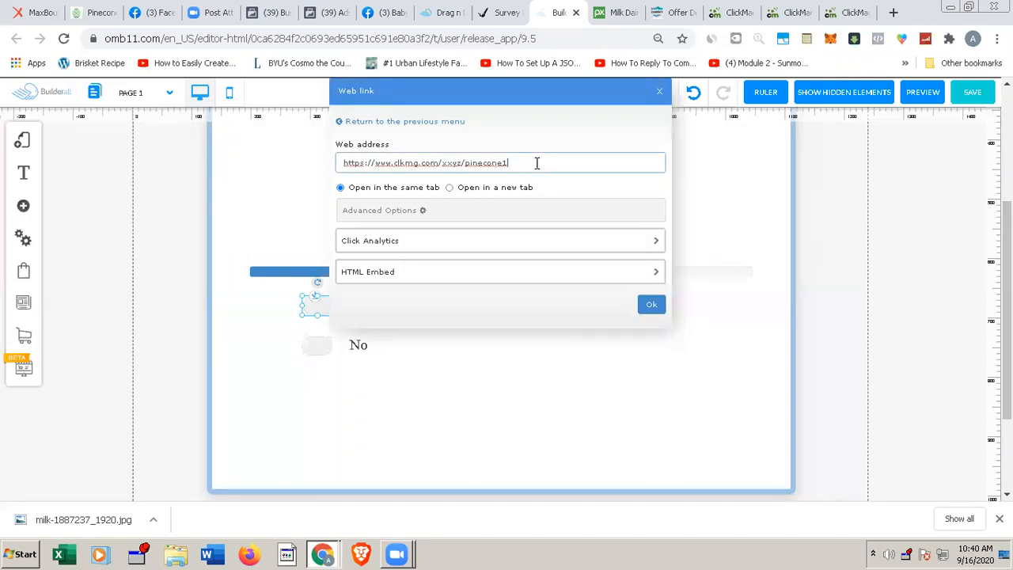
type("/yes")
left_click(651, 303)
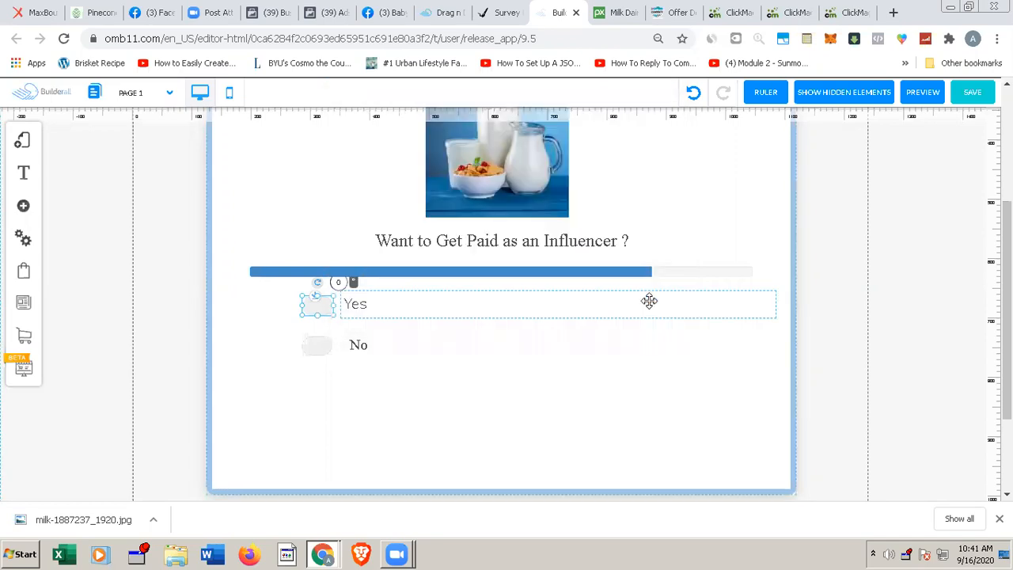
left_click(315, 348)
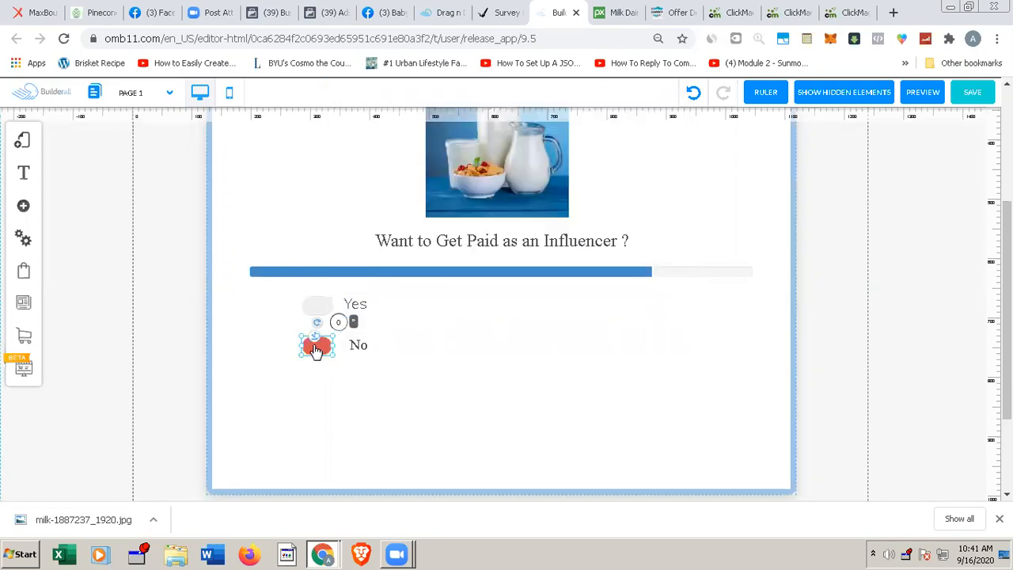
double_click(316, 348)
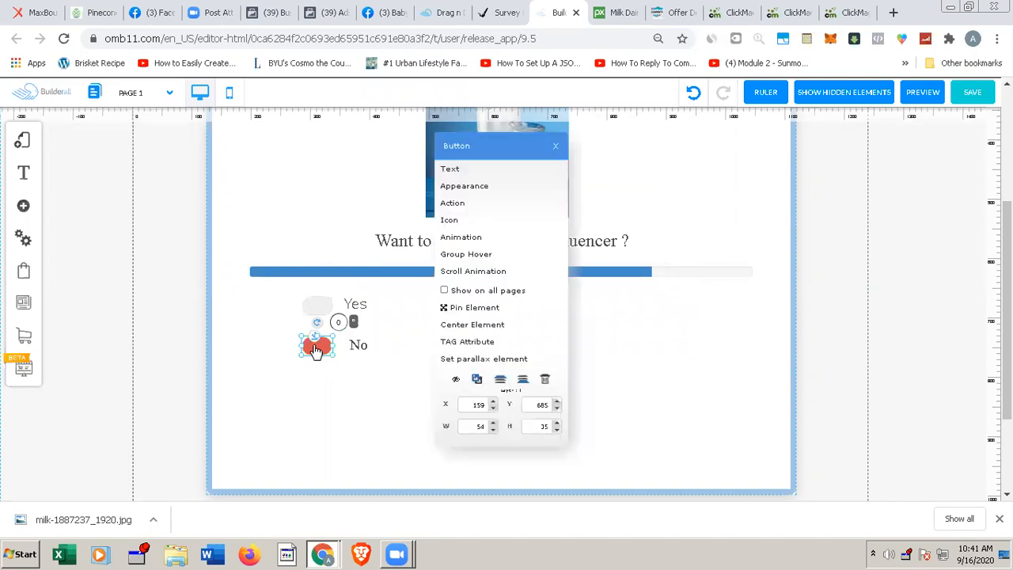
left_click(455, 204)
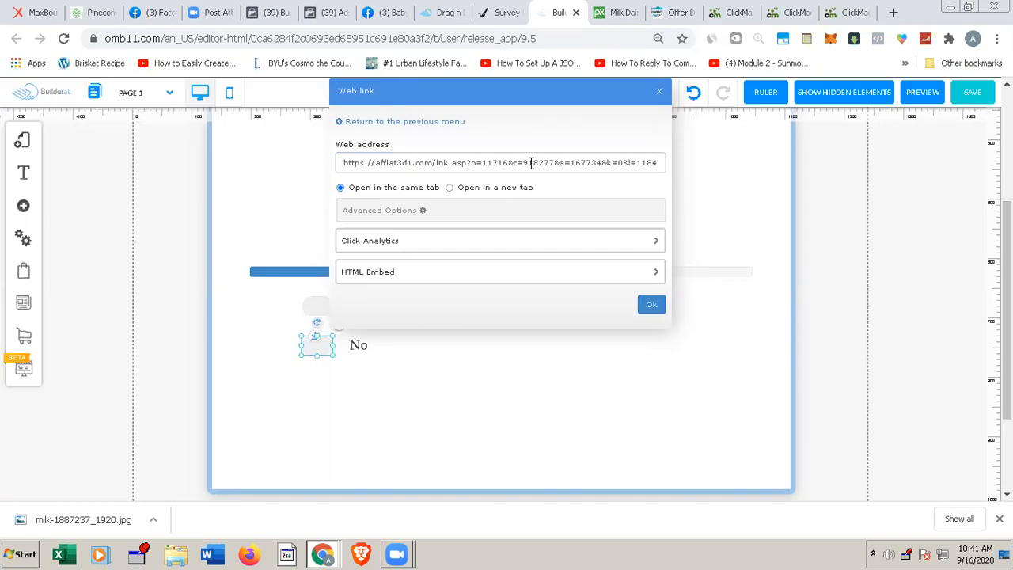
triple_click(534, 162)
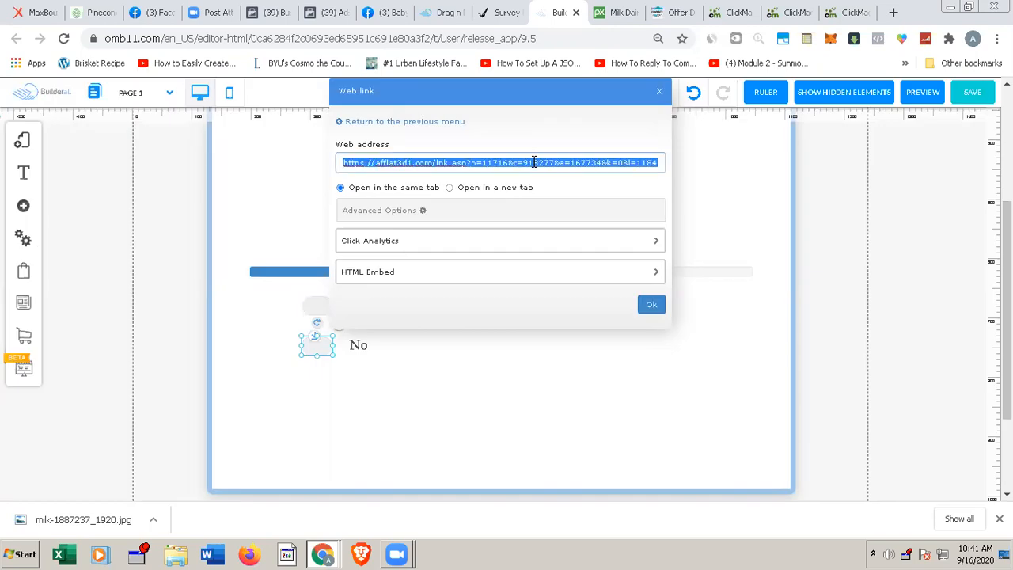
type("https://www.clkmg.com/xxyz/pinecone1")
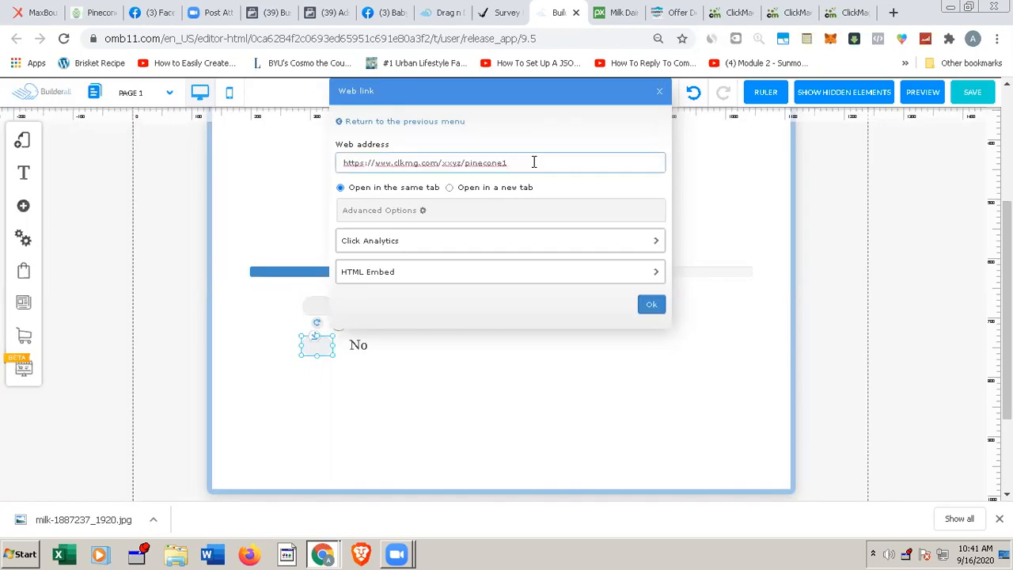
type("/no")
left_click(651, 304)
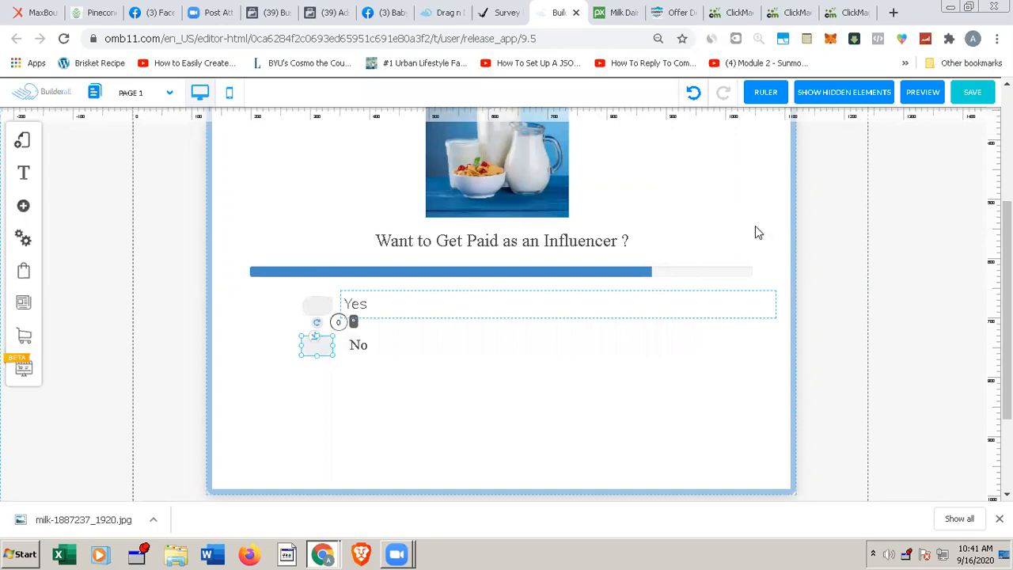
Step: Save the changes to Page 1 and reload the live pineconerewards landing page
left_click(972, 94)
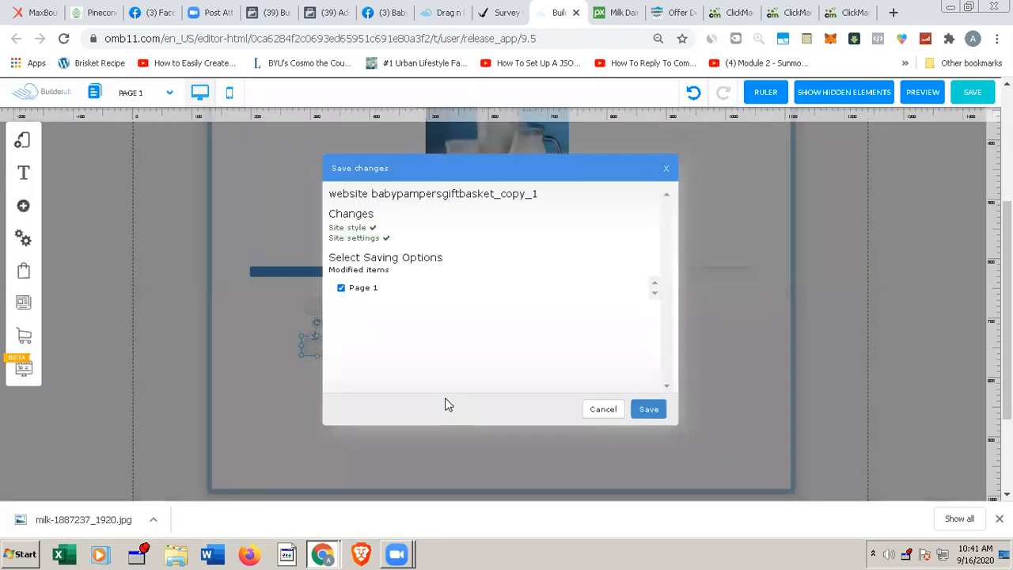
left_click(648, 409)
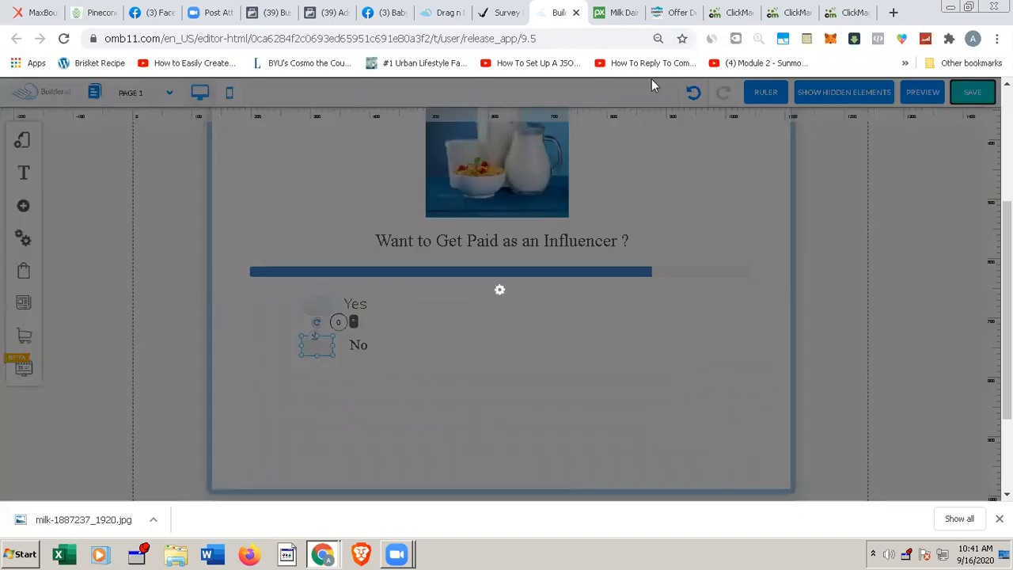
left_click(500, 17)
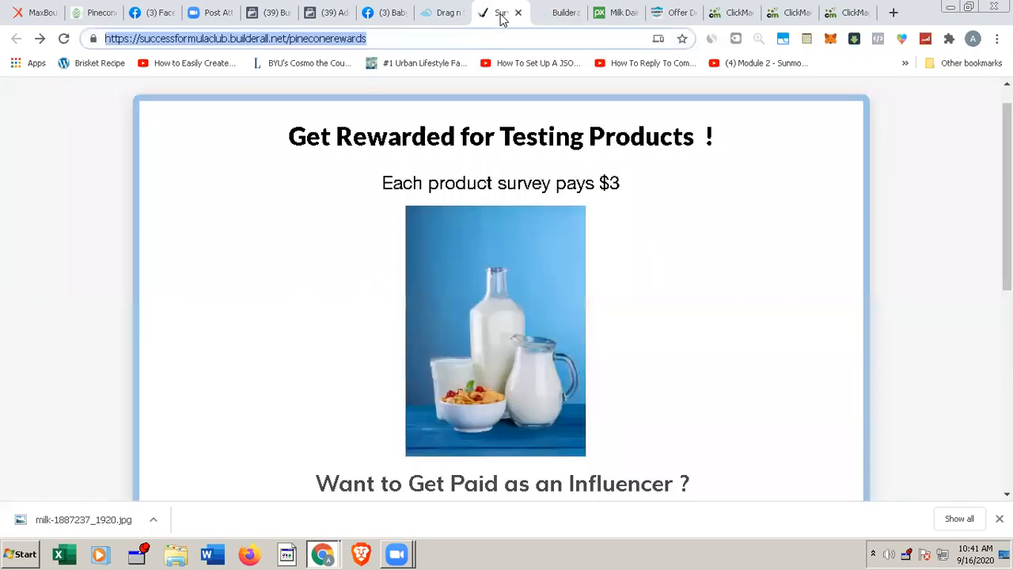
left_click(64, 40)
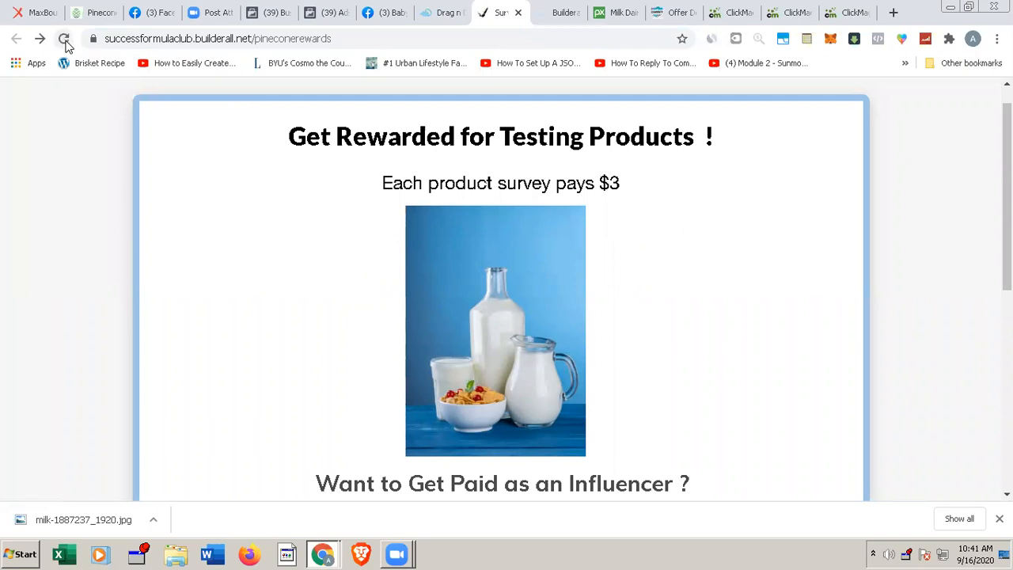
left_click(64, 39)
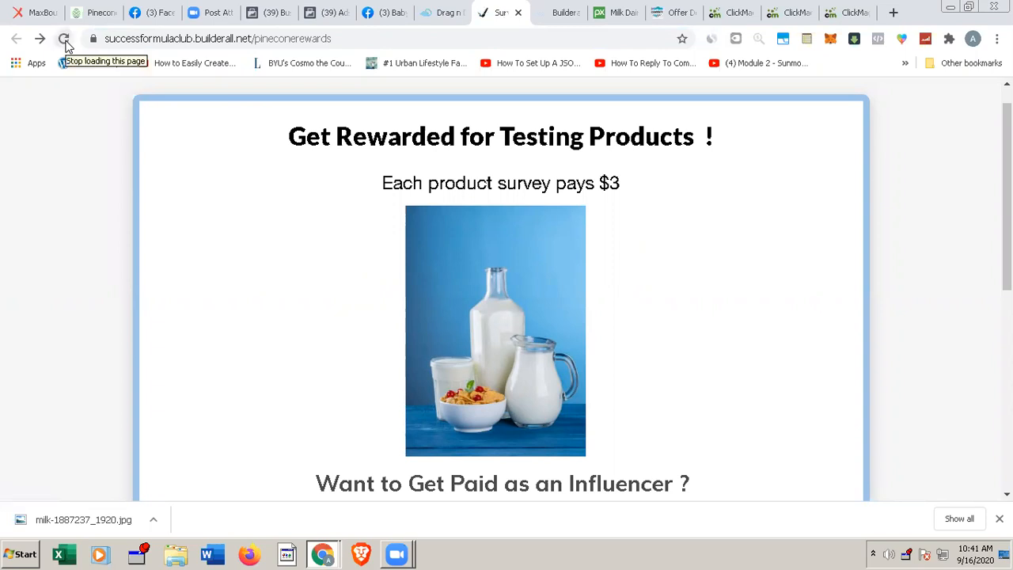
left_click(64, 39)
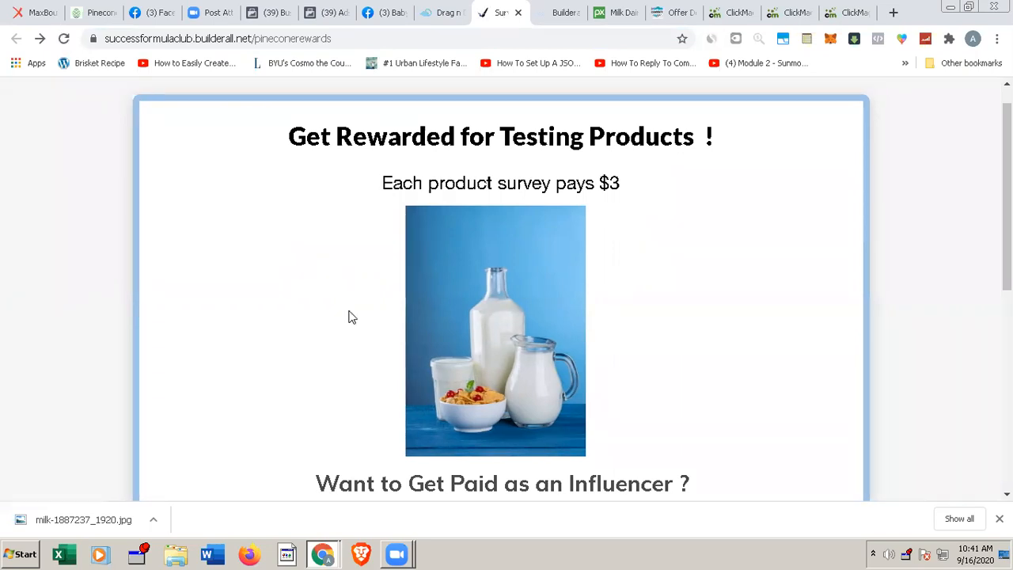
Step: Copy the Yes button's link address on the live landing page and load it in the same browser tab
scroll(352, 316, "down", 1)
scroll(352, 317, "down", 5)
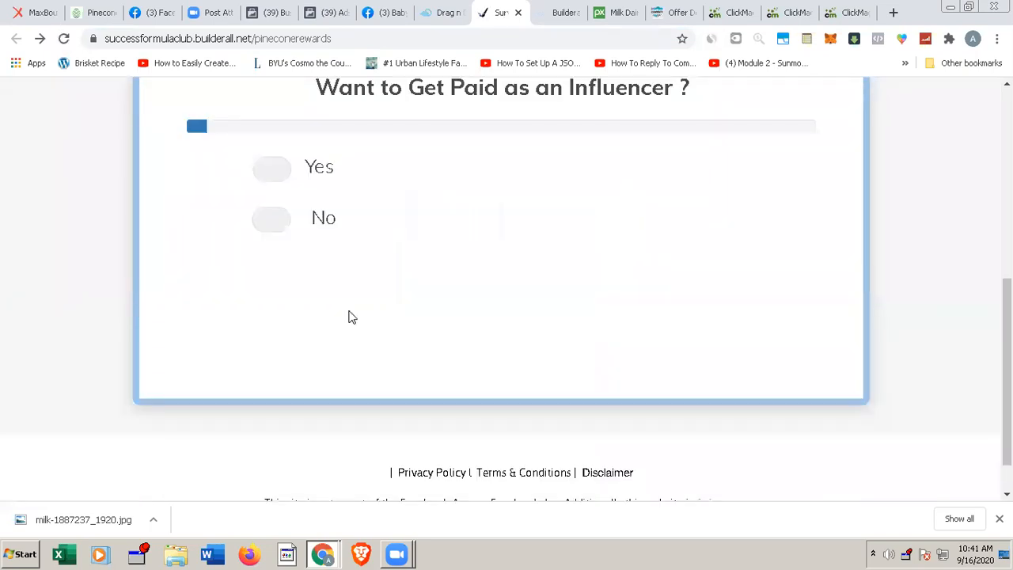
scroll(352, 316, "down", 1)
left_click(272, 178)
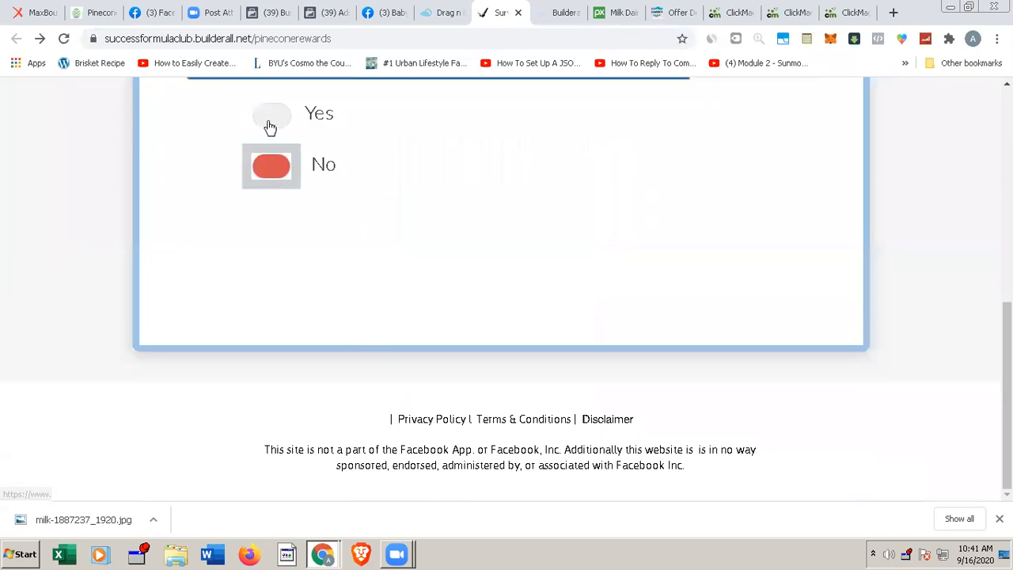
left_click(270, 118)
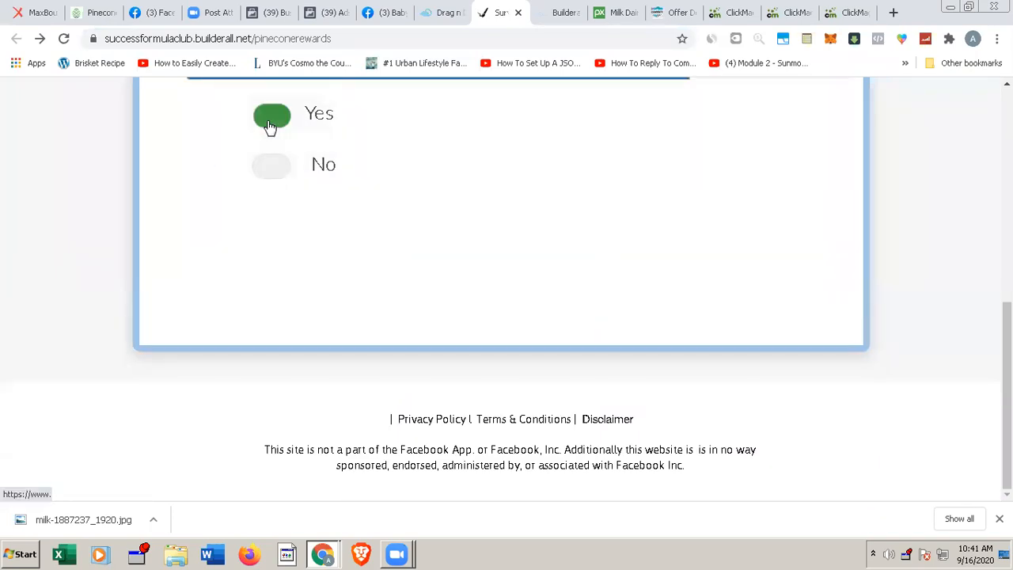
right_click(270, 125)
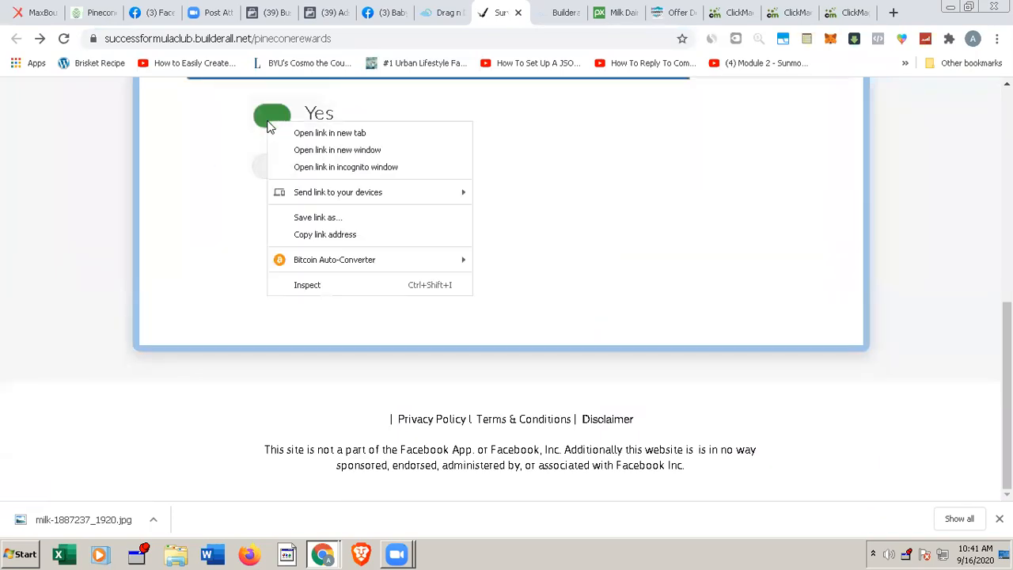
left_click(322, 238)
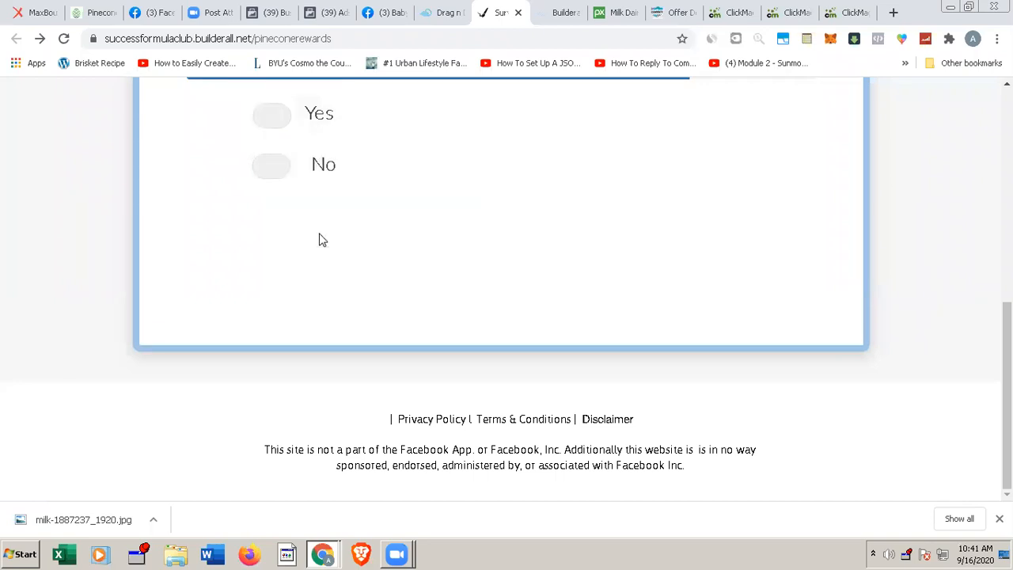
left_click(347, 35)
key("ctrl+v")
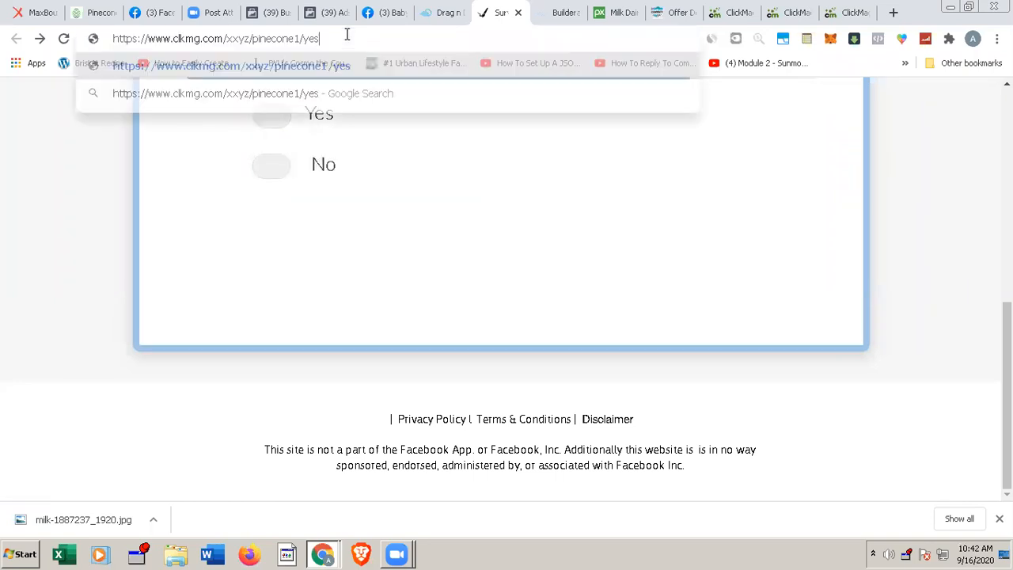
key("Return")
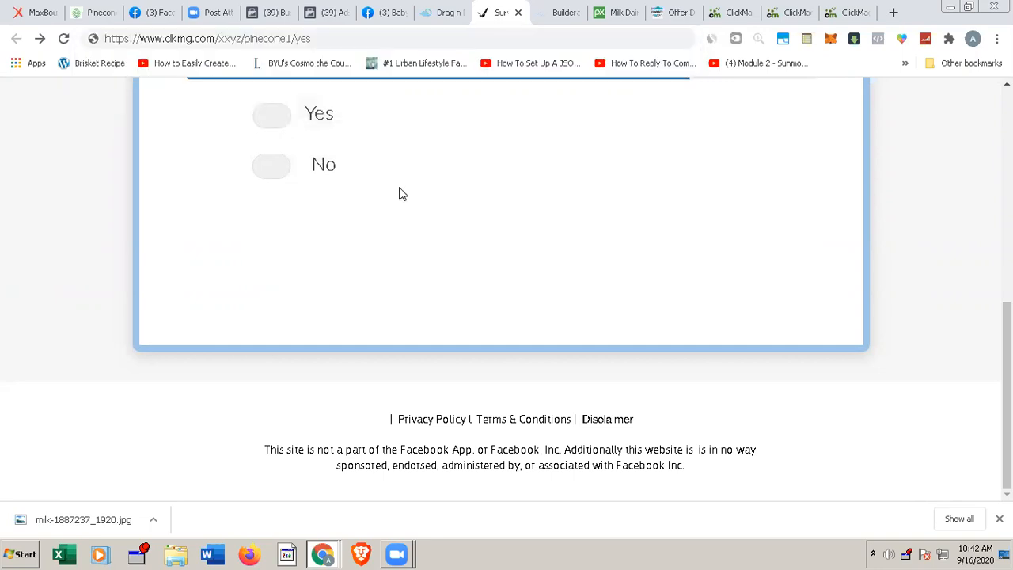
Step: Test the landing page's Yes answer, return to the page, and test the No answer
left_click(271, 121)
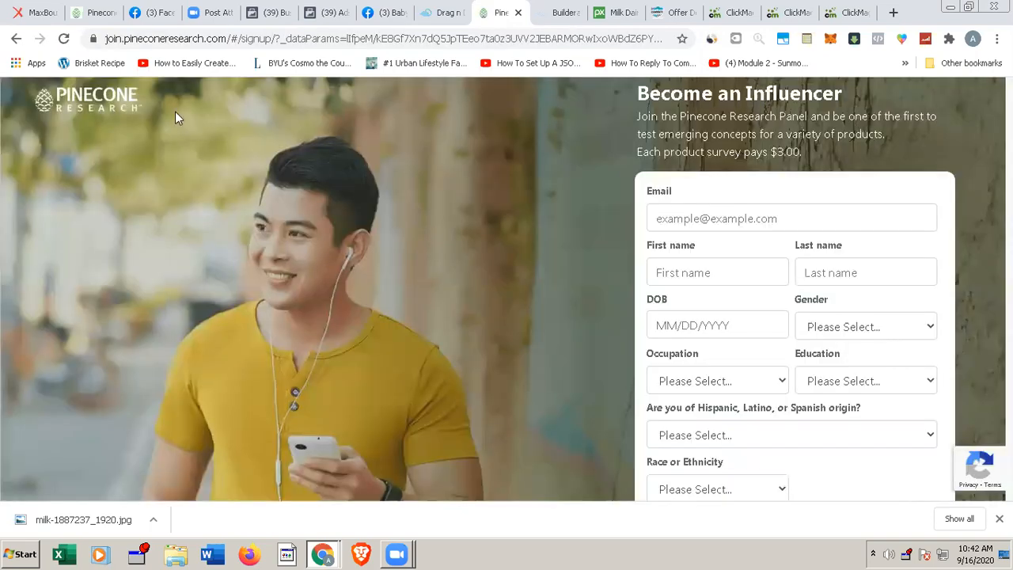
left_click(17, 39)
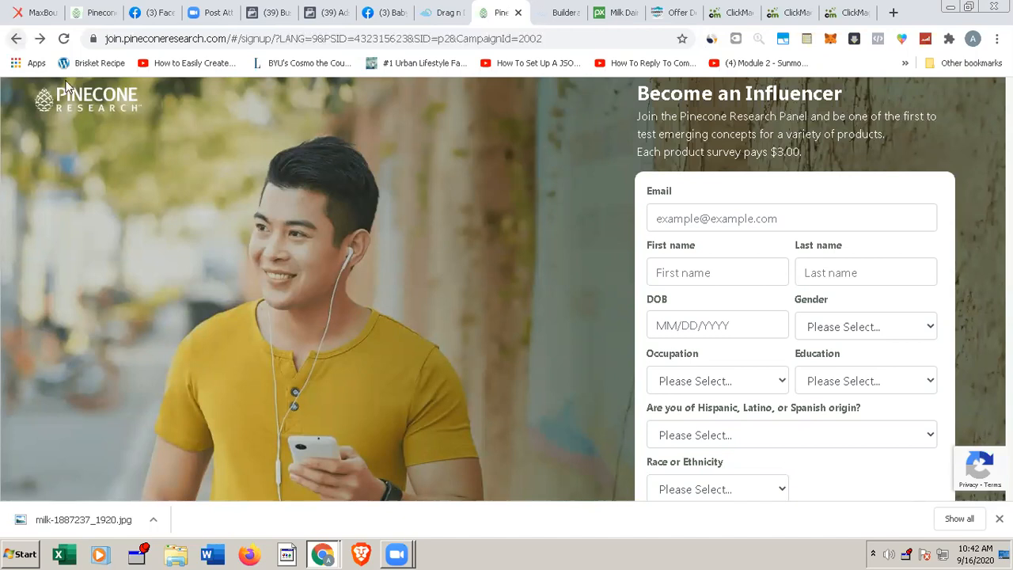
left_click(16, 41)
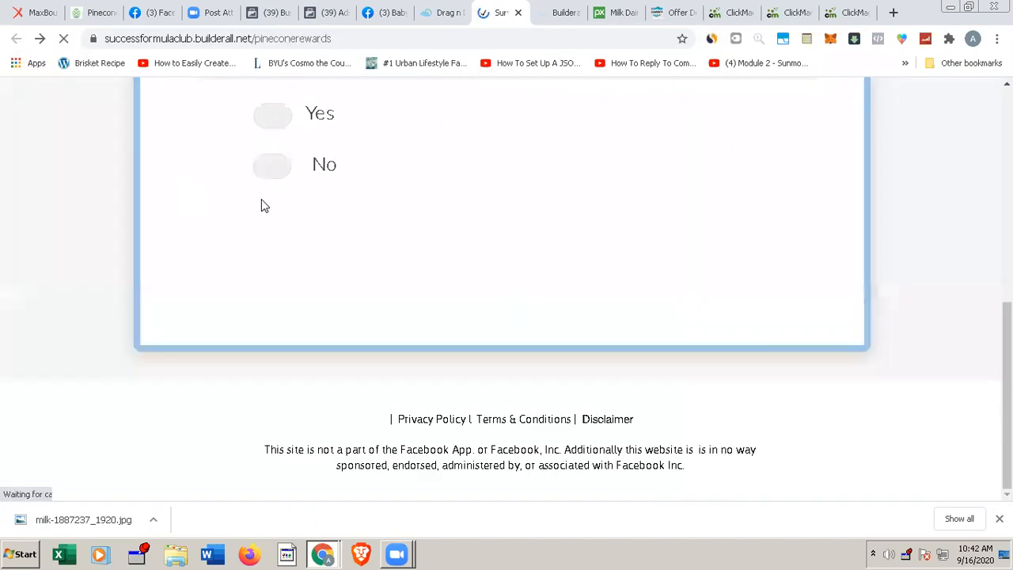
left_click(271, 174)
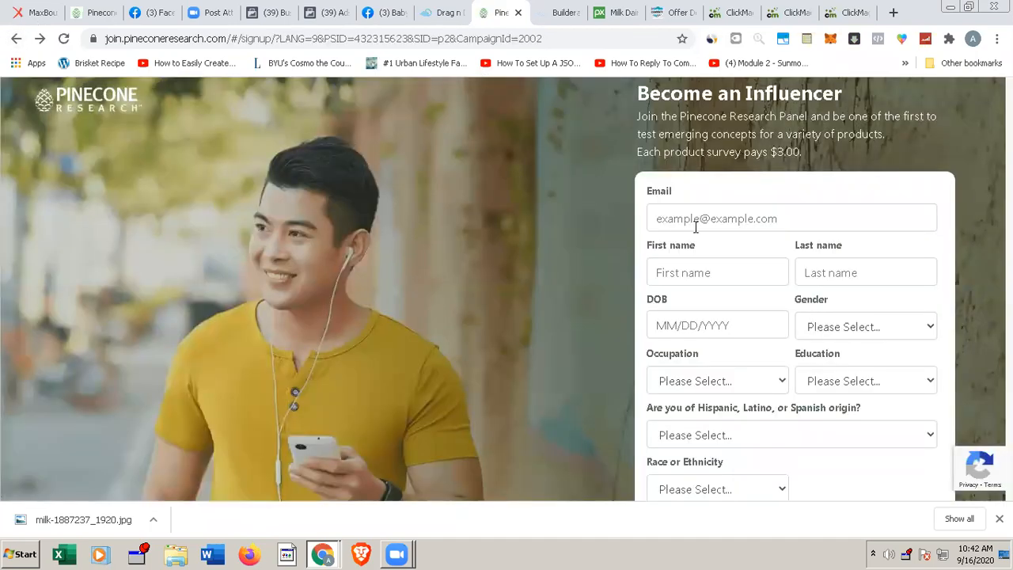
Step: Switch to ClickMagick and reload the list of tracking links
left_click(845, 14)
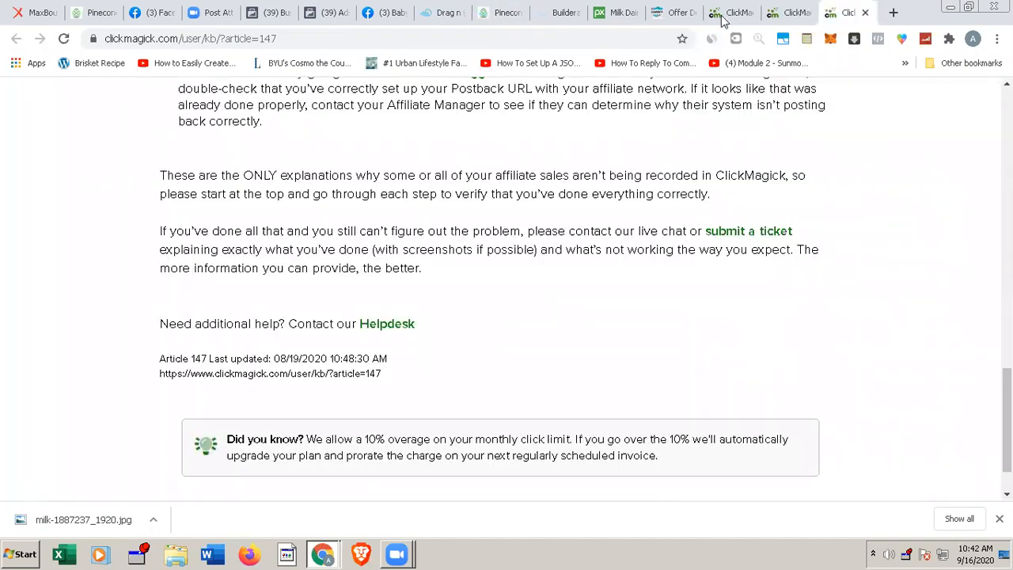
left_click(722, 19)
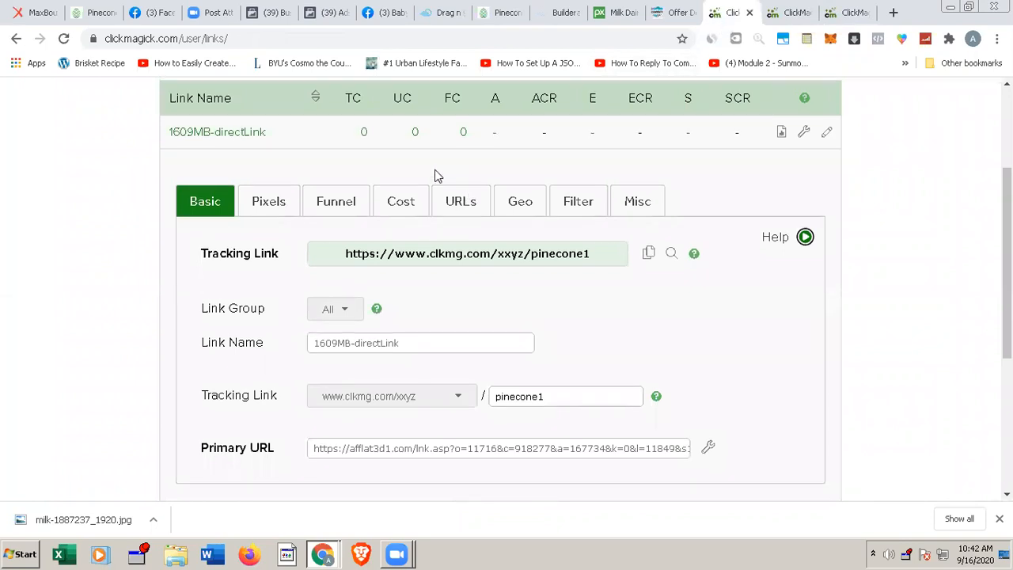
scroll(434, 174, "up", 3)
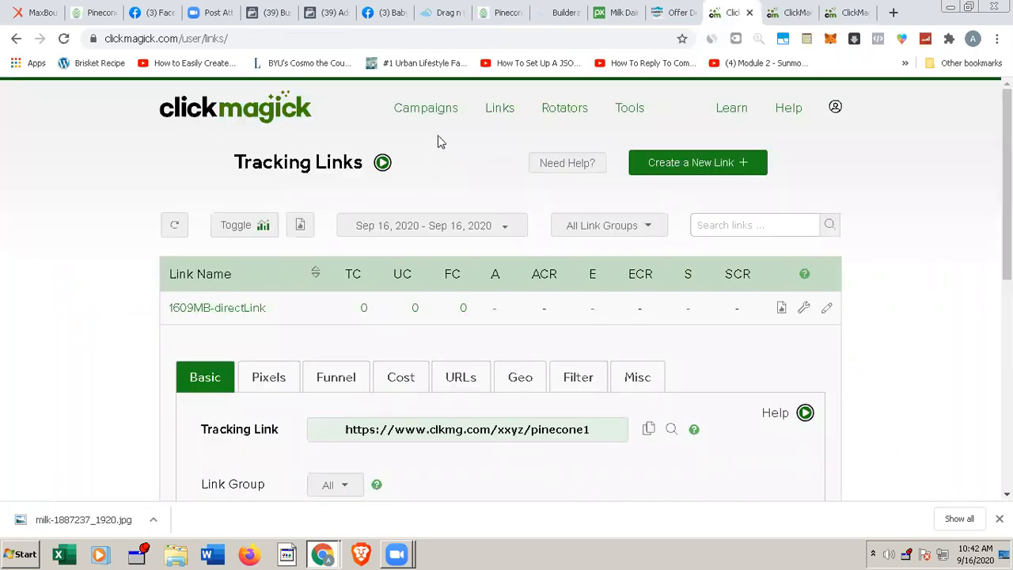
left_click(507, 111)
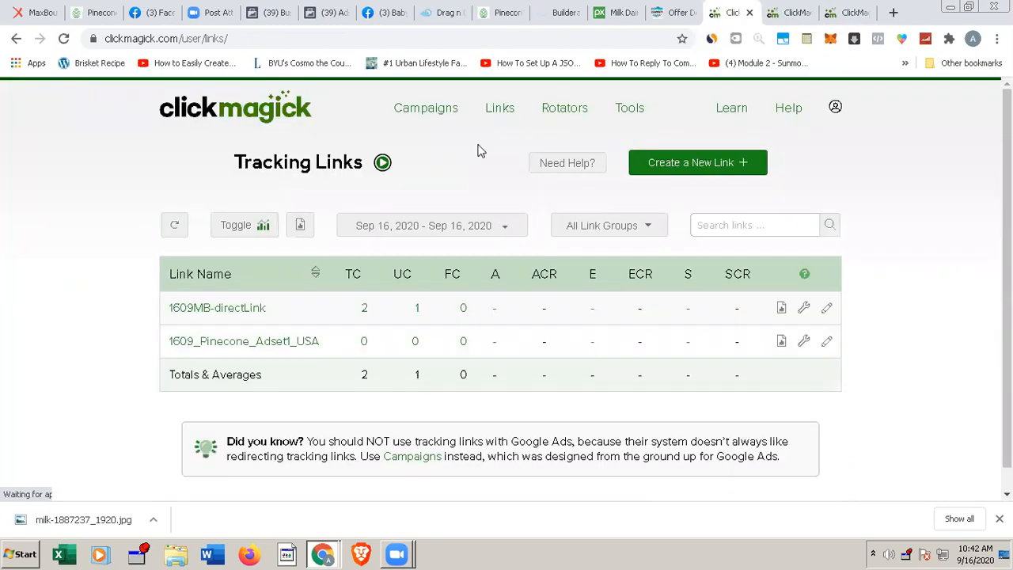
Step: Open the unique clicks log of the 1609MB-directLink tracking link and review its referrer and Sub-ID entries
left_click(417, 310)
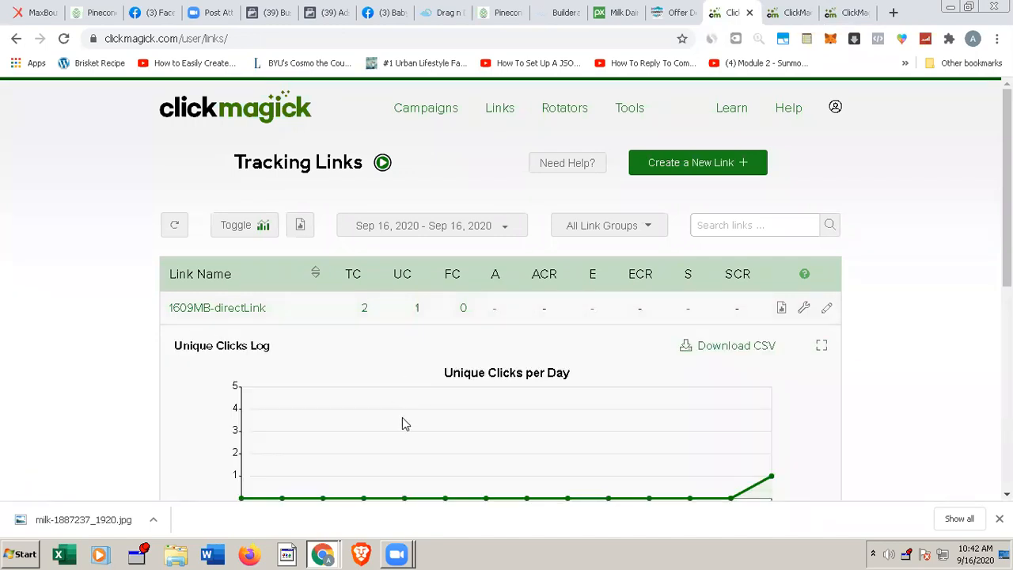
scroll(402, 417, "down", 2)
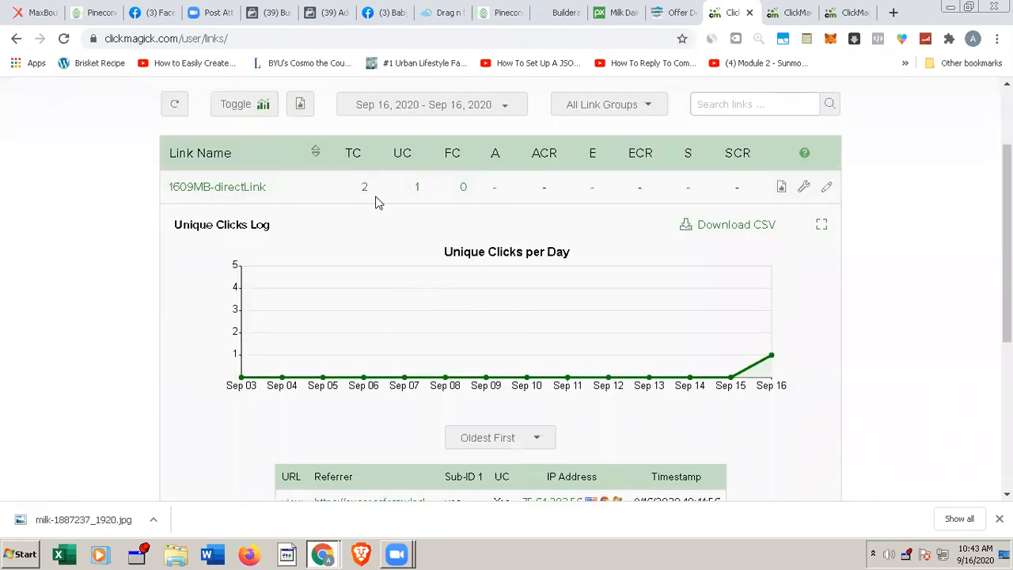
scroll(390, 351, "down", 2)
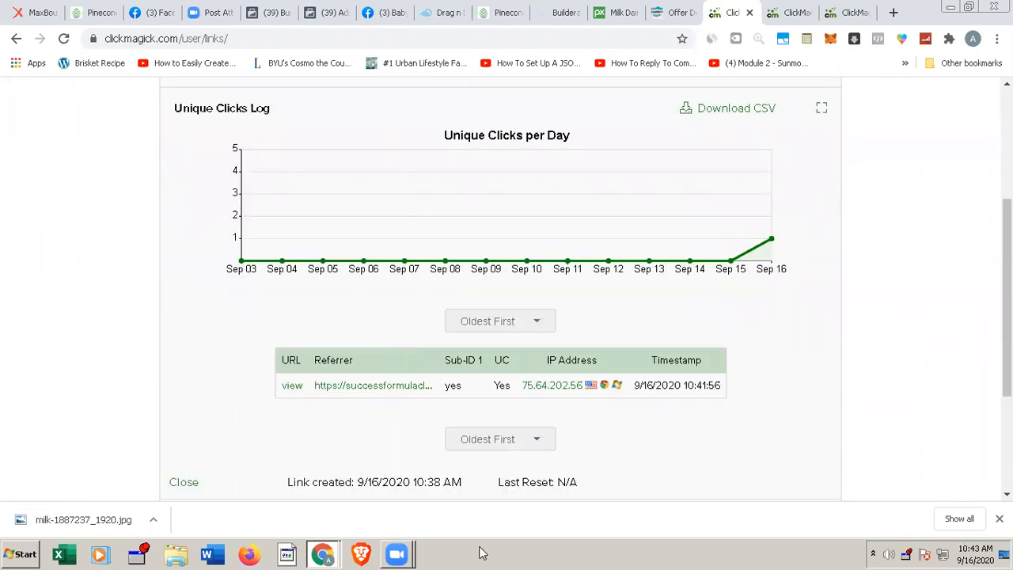
scroll(512, 412, "down", 1)
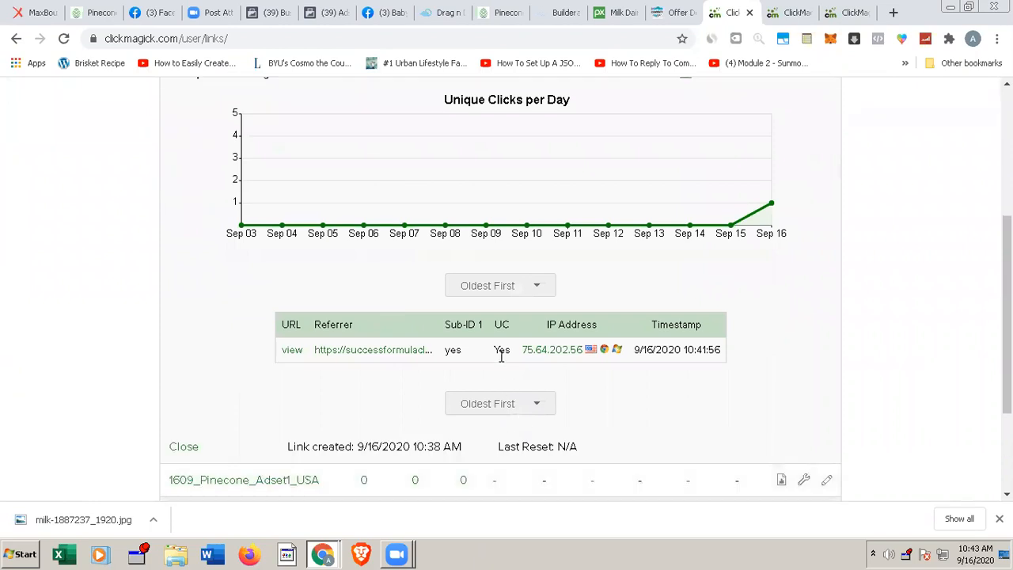
scroll(433, 297, "up", 2)
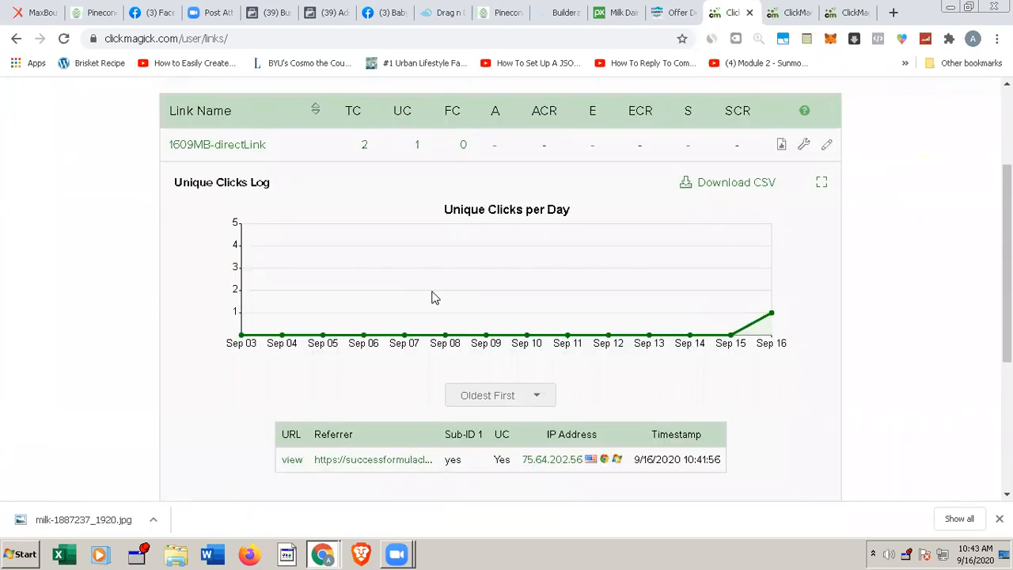
Step: Open the total clicks log of the 1609MB-directLink tracking link and review the Sub-ID of each click
scroll(434, 296, "up", 3)
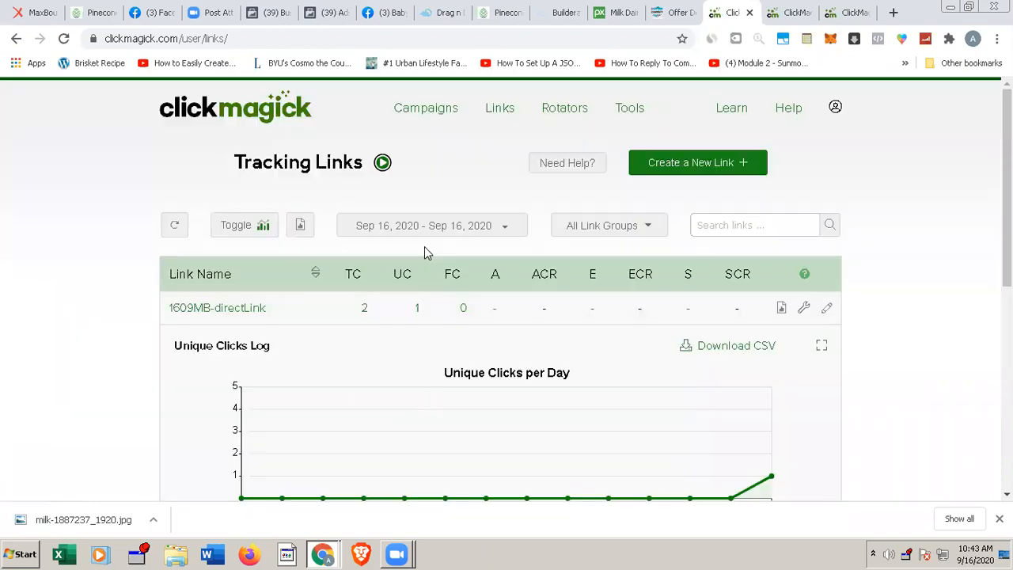
left_click(364, 310)
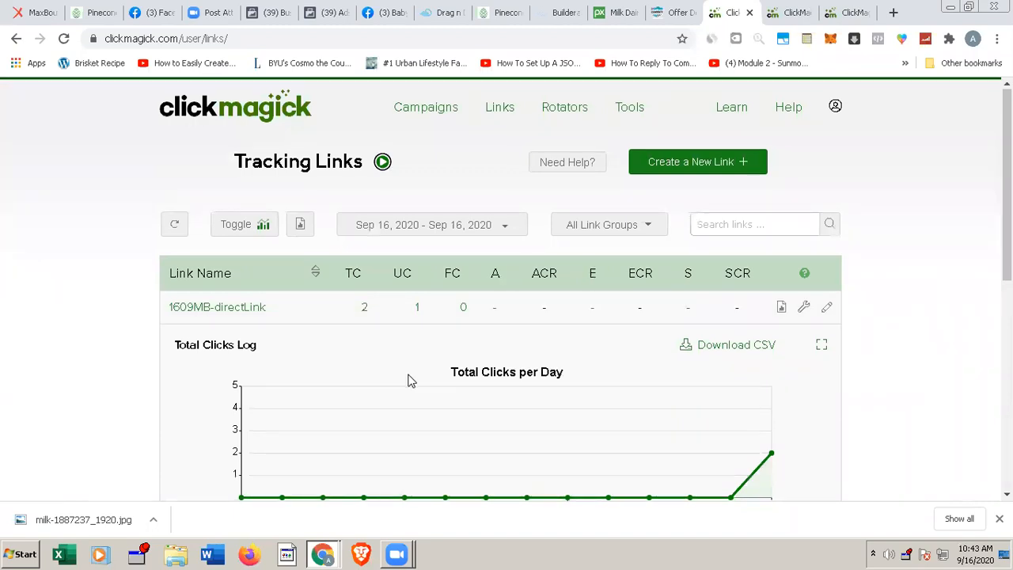
scroll(409, 381, "down", 2)
scroll(409, 380, "down", 3)
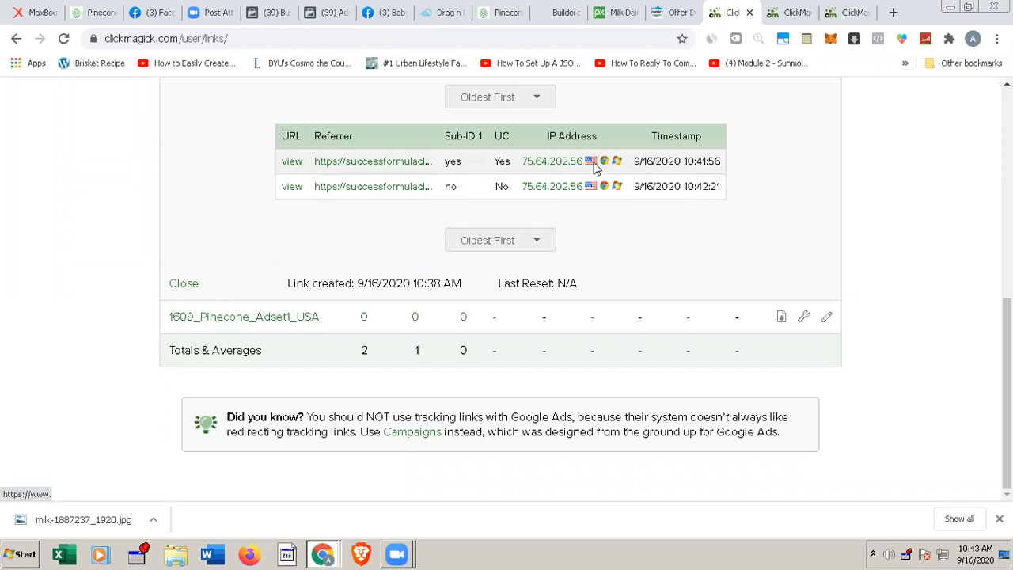
Step: Finish reviewing the total clicks log of the 1609MB-directLink tracking link and collapse its details
mouse_move(603, 164)
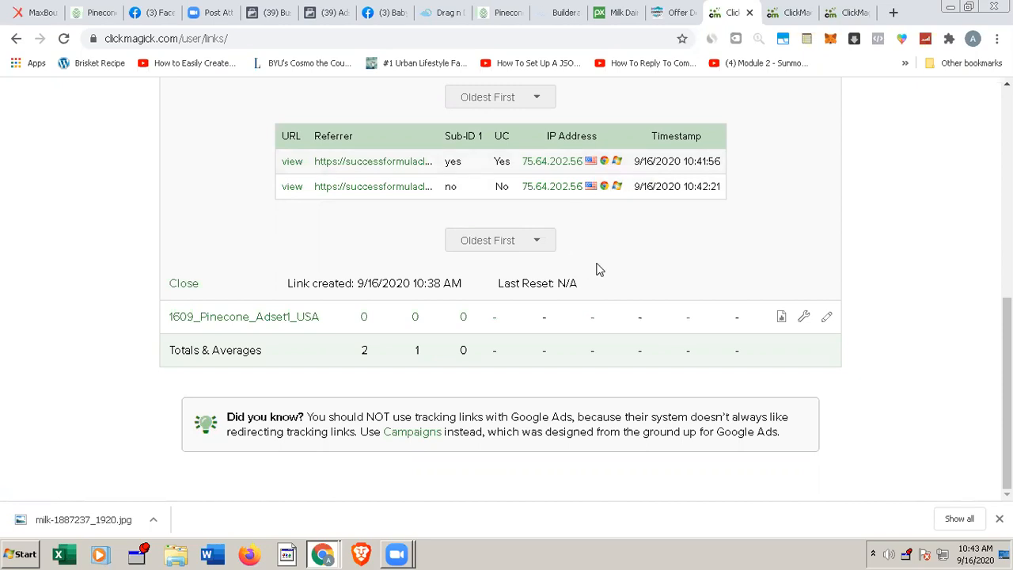
scroll(599, 269, "up", 1)
scroll(599, 270, "up", 3)
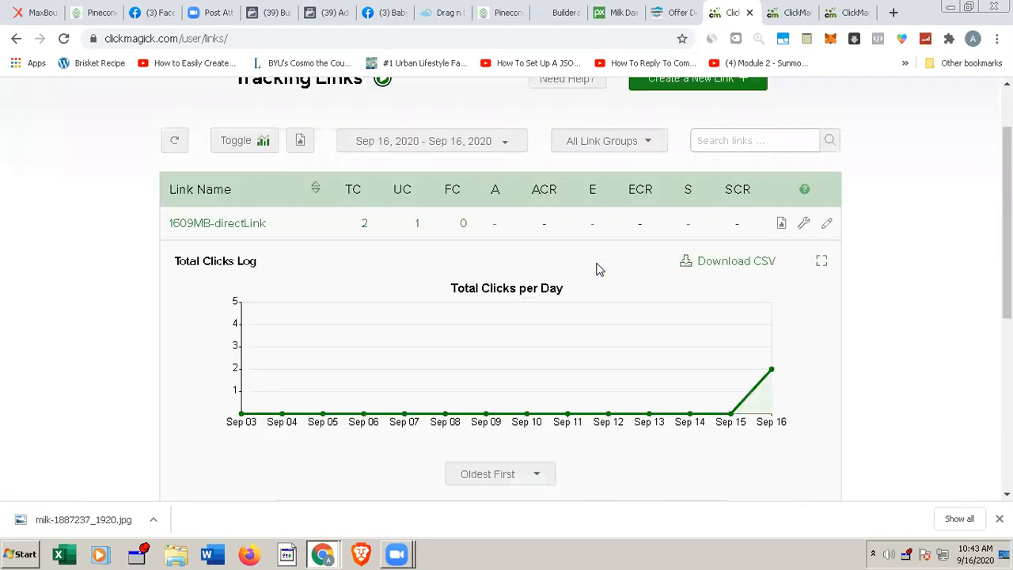
scroll(599, 270, "up", 1)
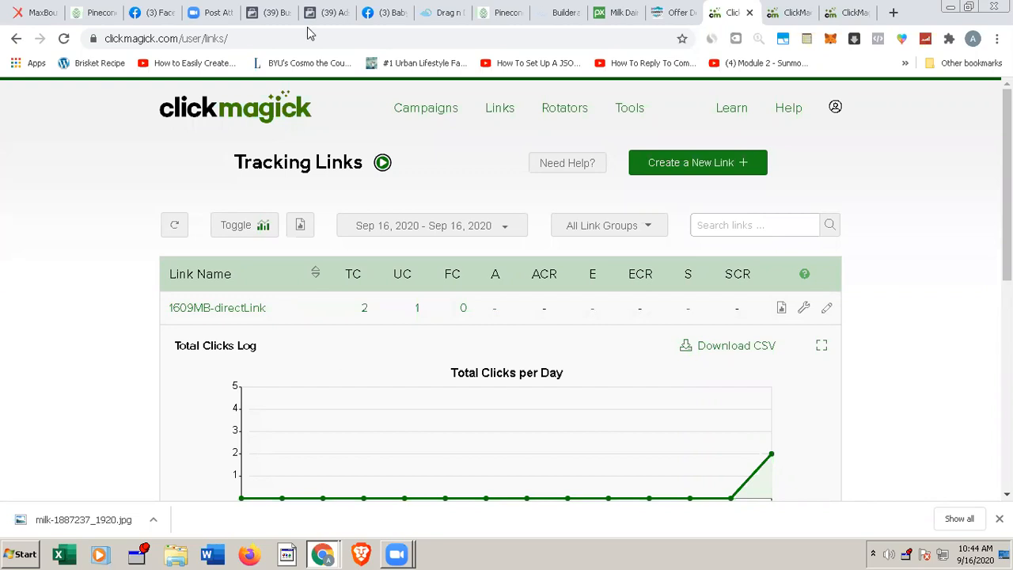
left_click(235, 310)
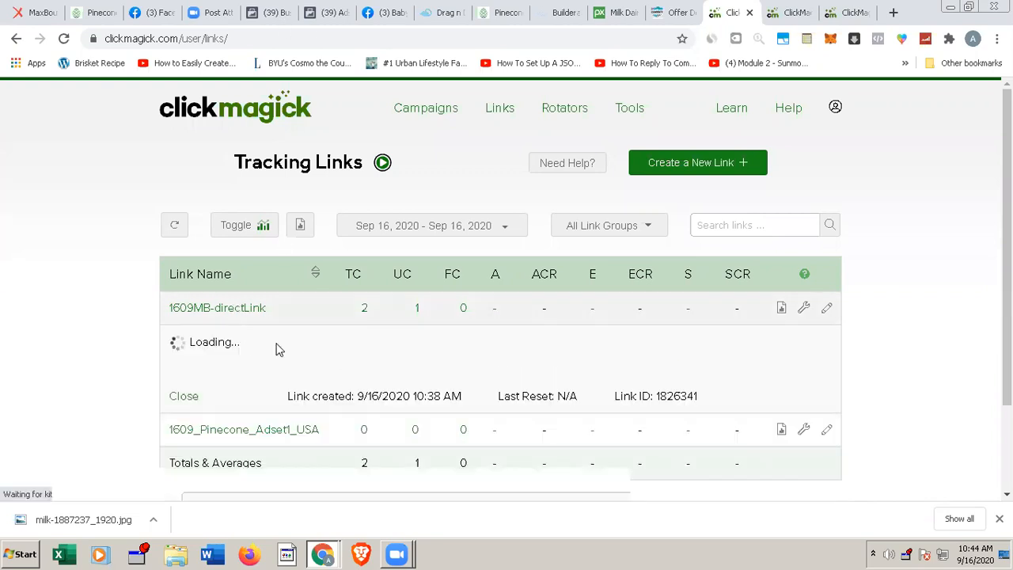
left_click(235, 312)
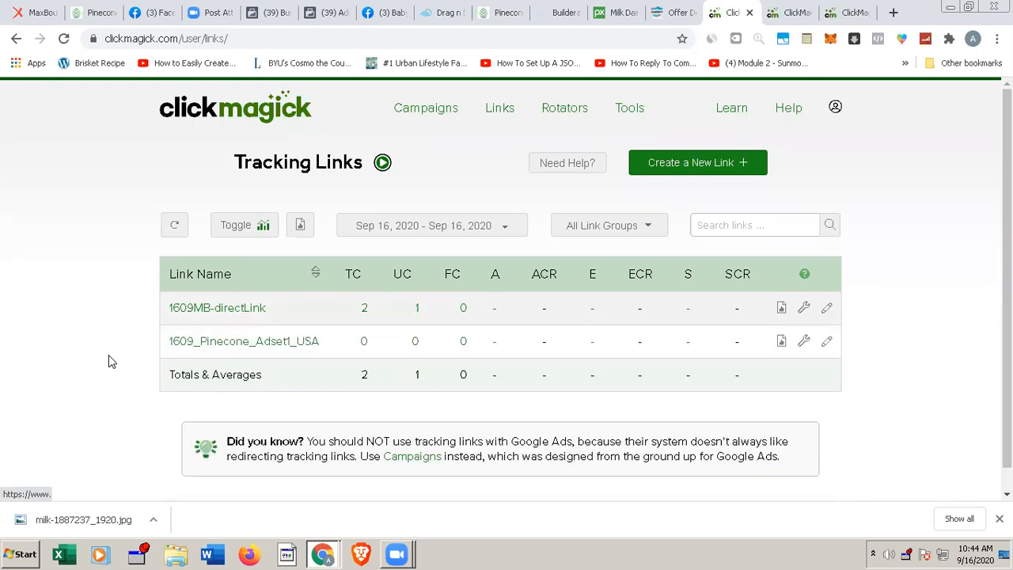
Step: Rename the 1609_Pinecone_Adset1_USA tracking link as LP1-1609_Pinecone_Adset1_USA and save the changes
scroll(188, 332, "down", 1)
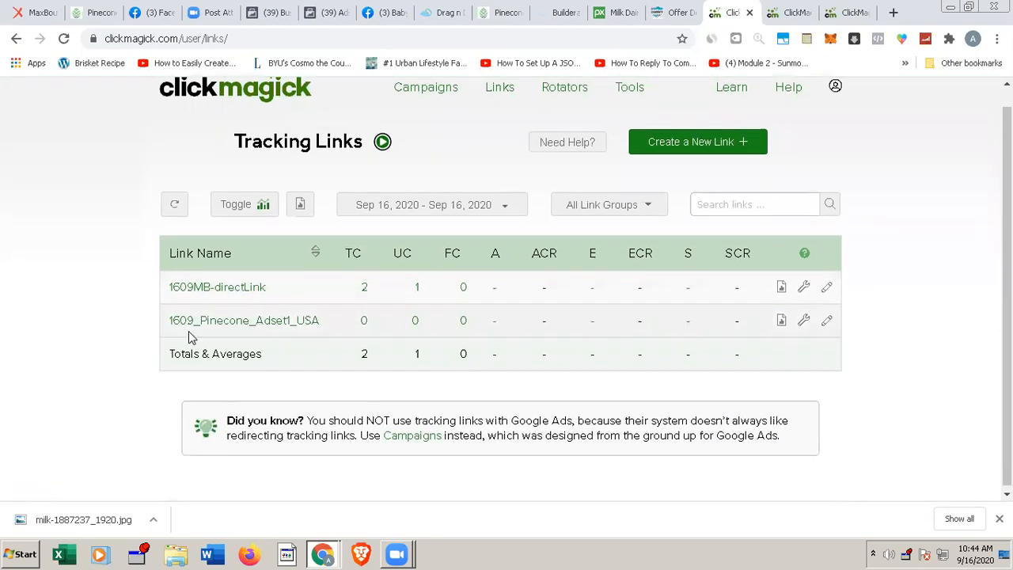
left_click(253, 328)
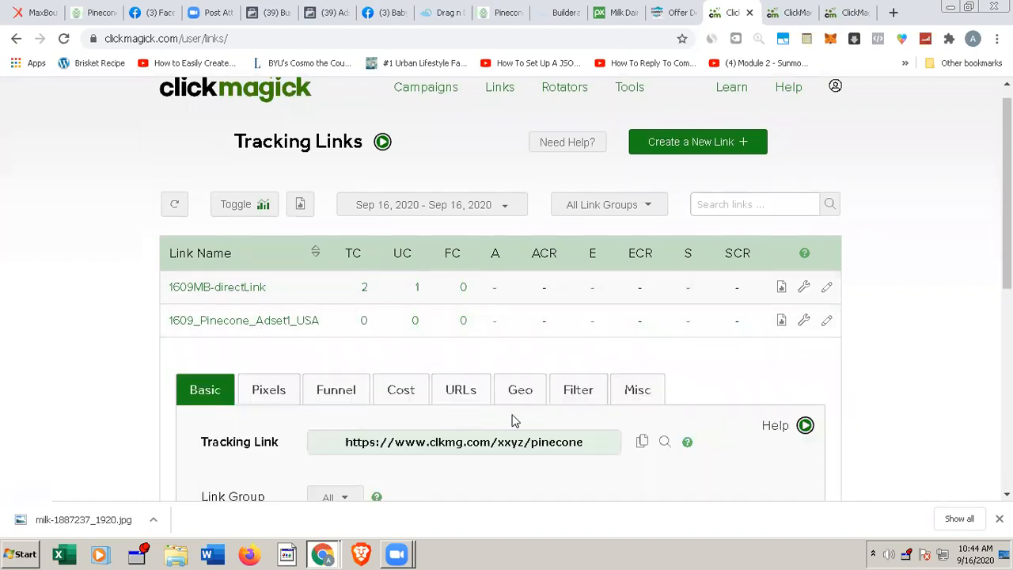
scroll(511, 420, "down", 1)
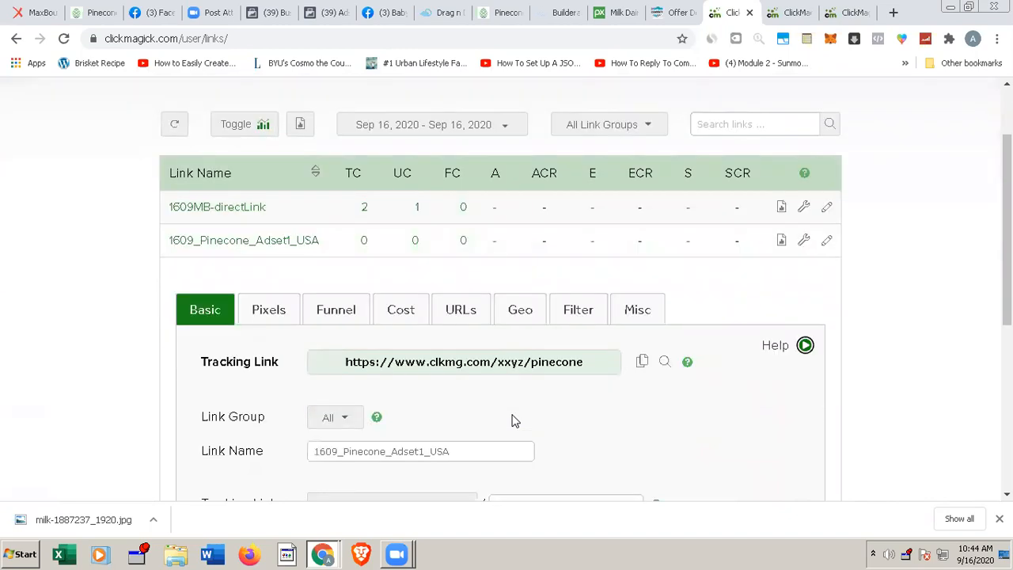
scroll(491, 431, "down", 1)
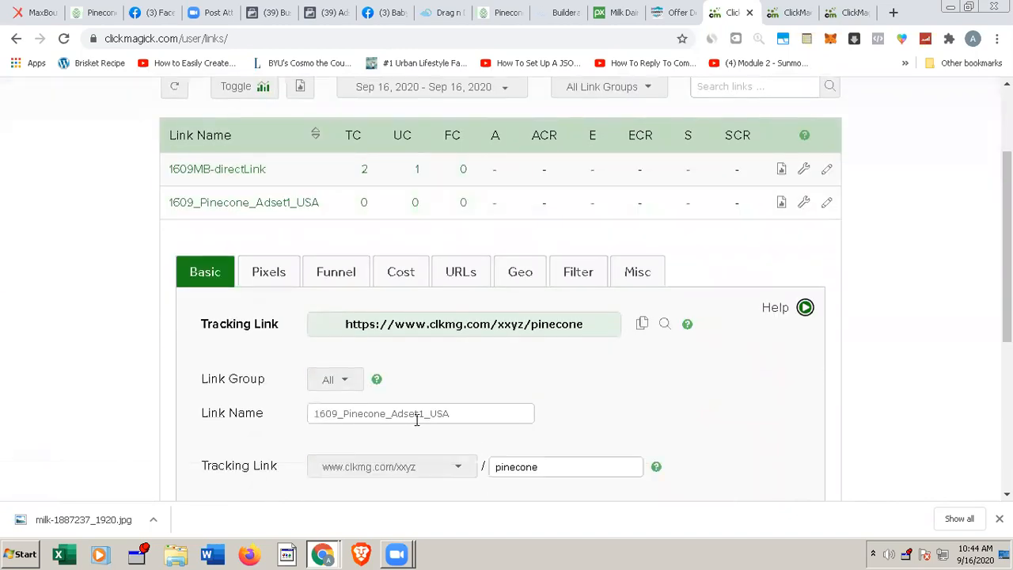
scroll(417, 420, "down", 1)
scroll(427, 463, "down", 1)
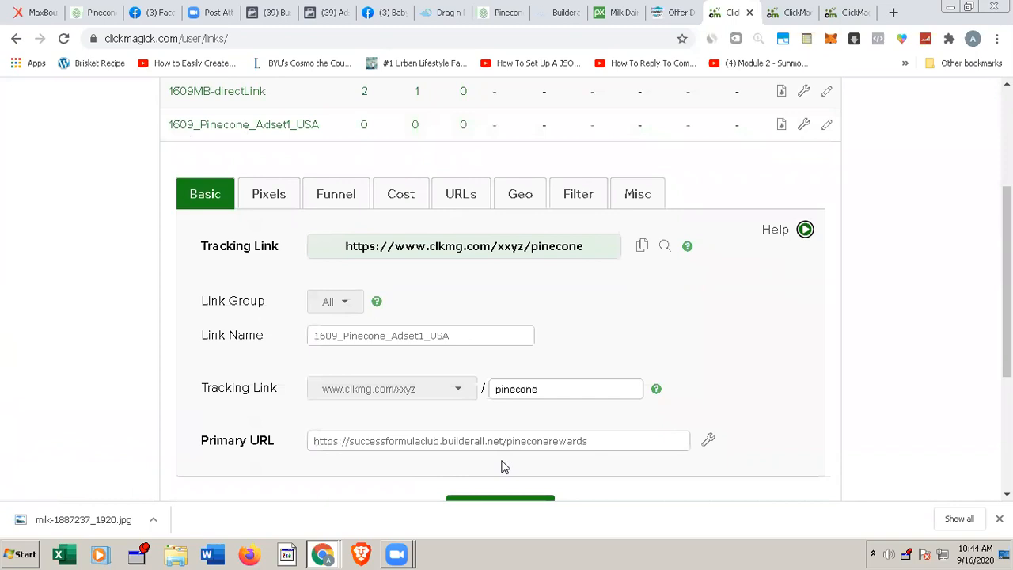
left_click(314, 333)
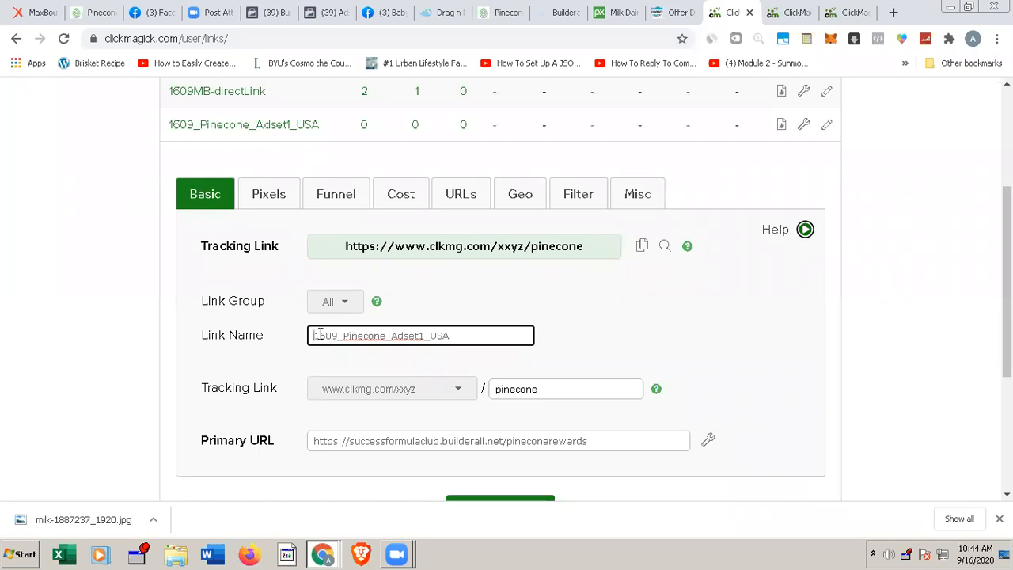
type("LP-")
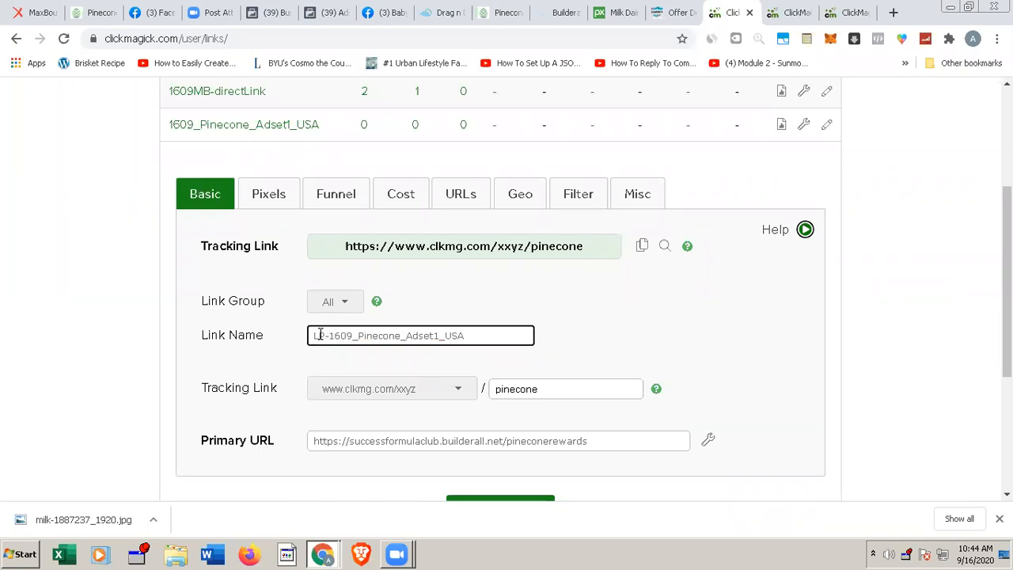
left_click(320, 335)
type("P1")
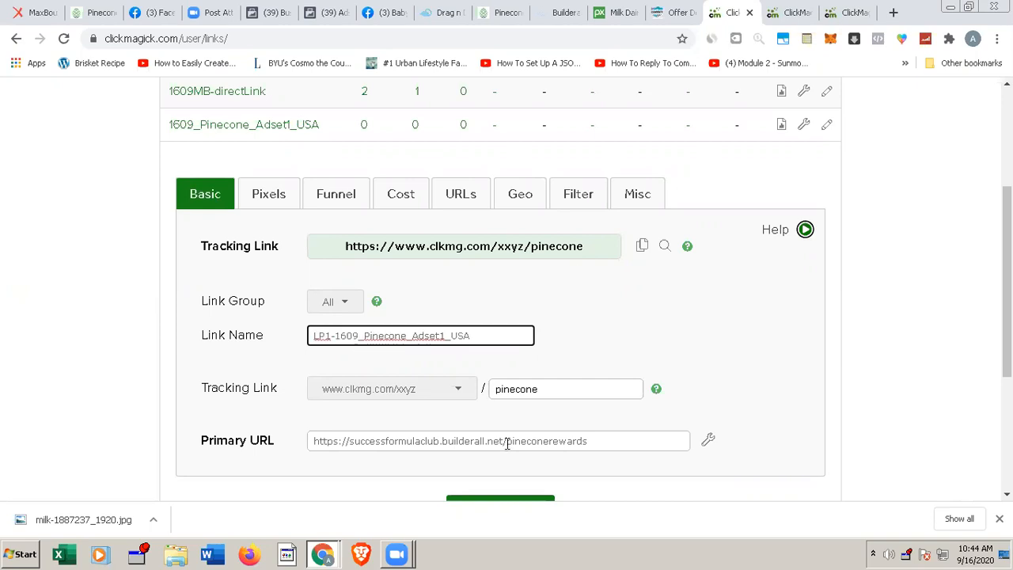
scroll(507, 444, "down", 1)
scroll(507, 444, "down", 1)
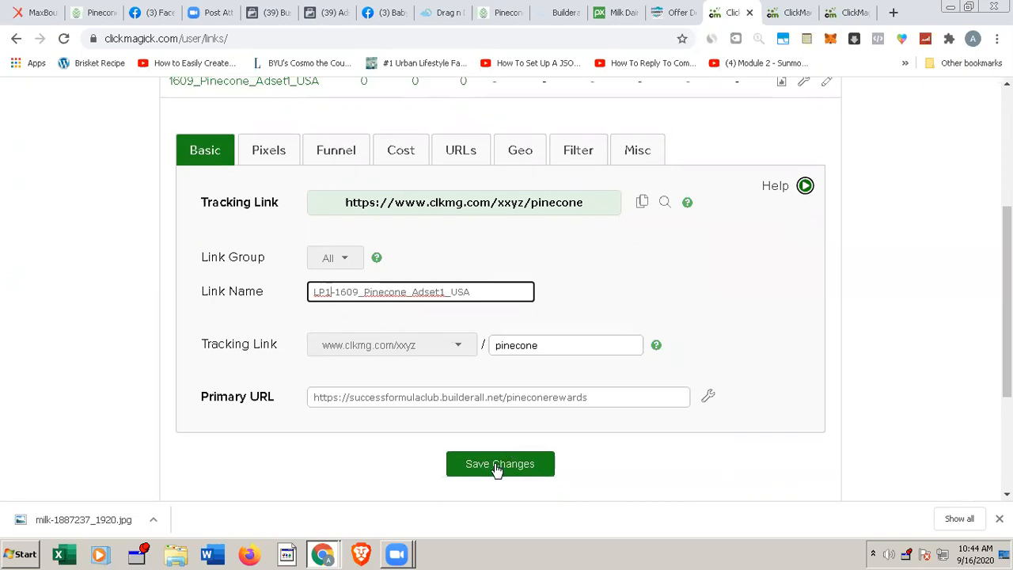
left_click(496, 465)
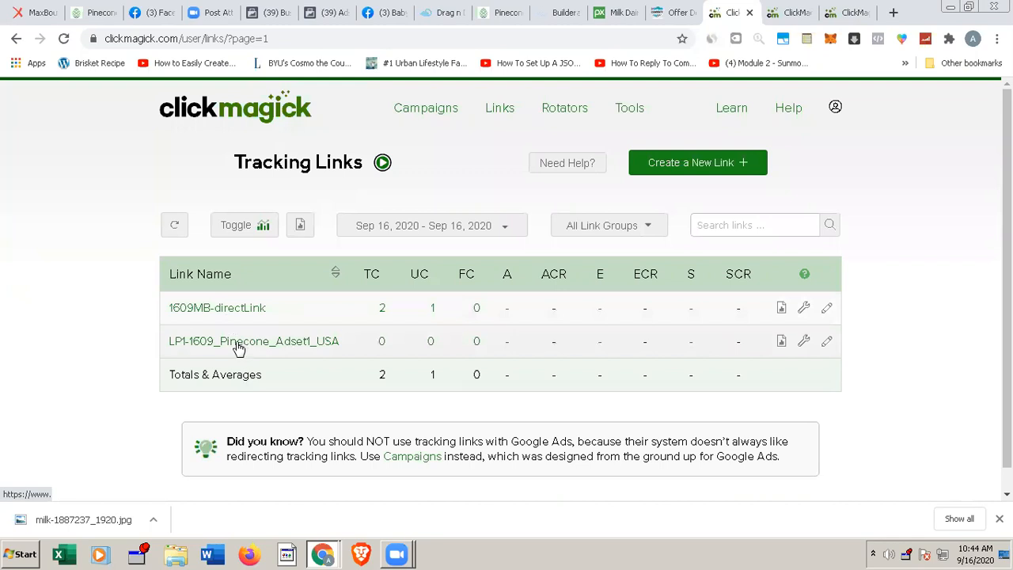
Step: Copy the tracking URL of the LP1-1609_Pinecone_Adset1_USA link and switch to the Chatfuel dashboard
left_click(238, 348)
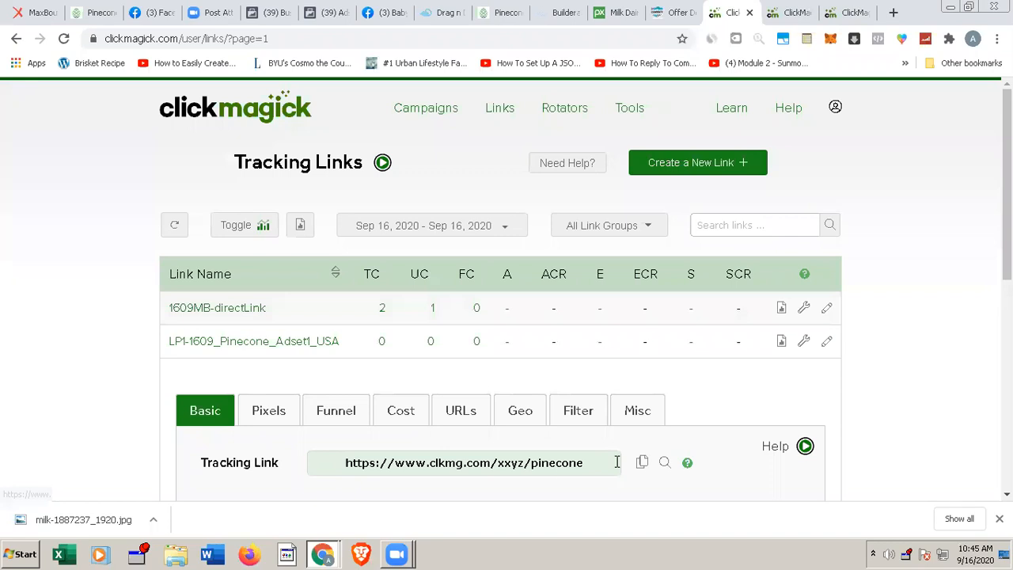
left_click(641, 464)
mouse_move(331, 554)
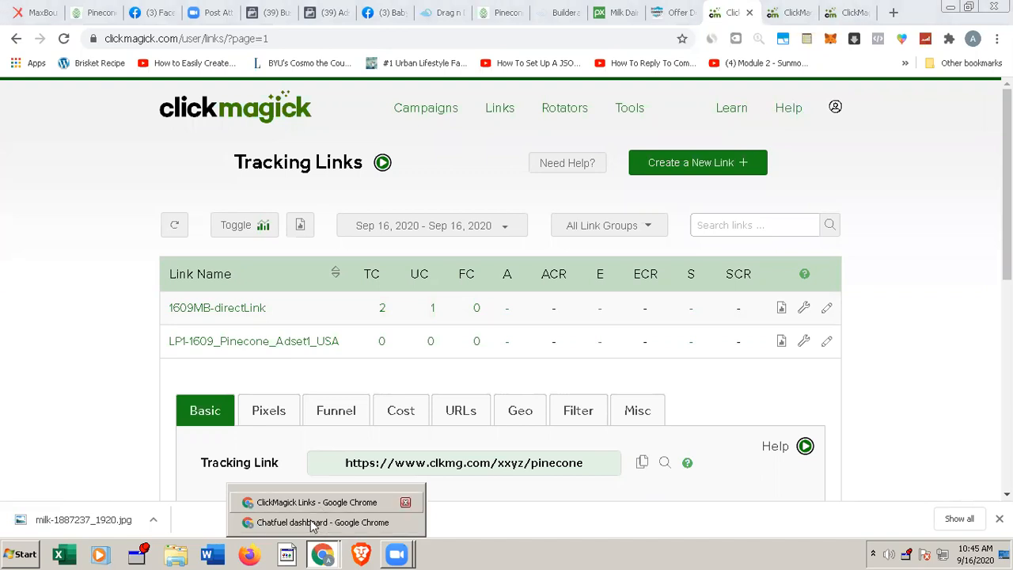
left_click(311, 522)
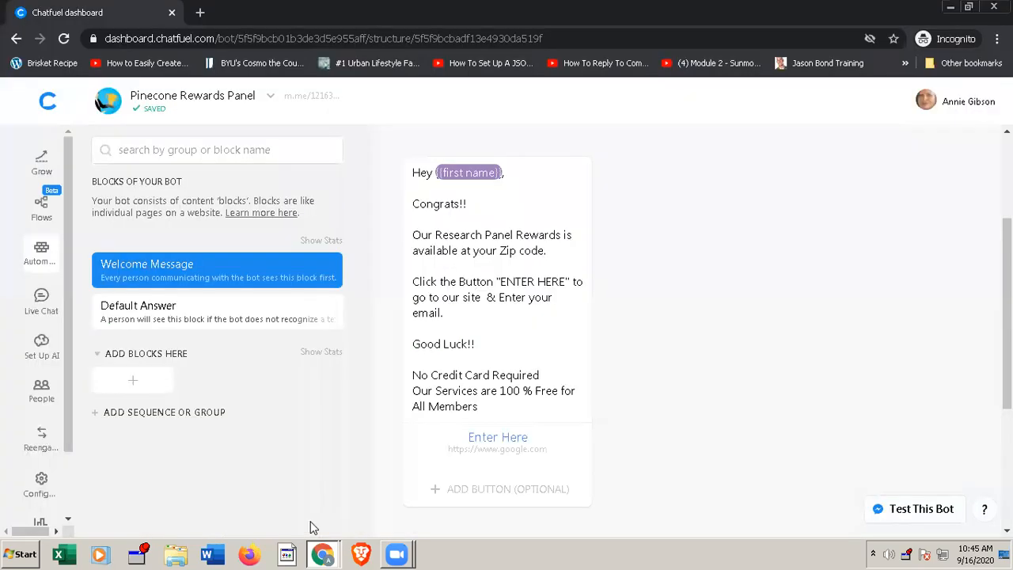
left_click(499, 439)
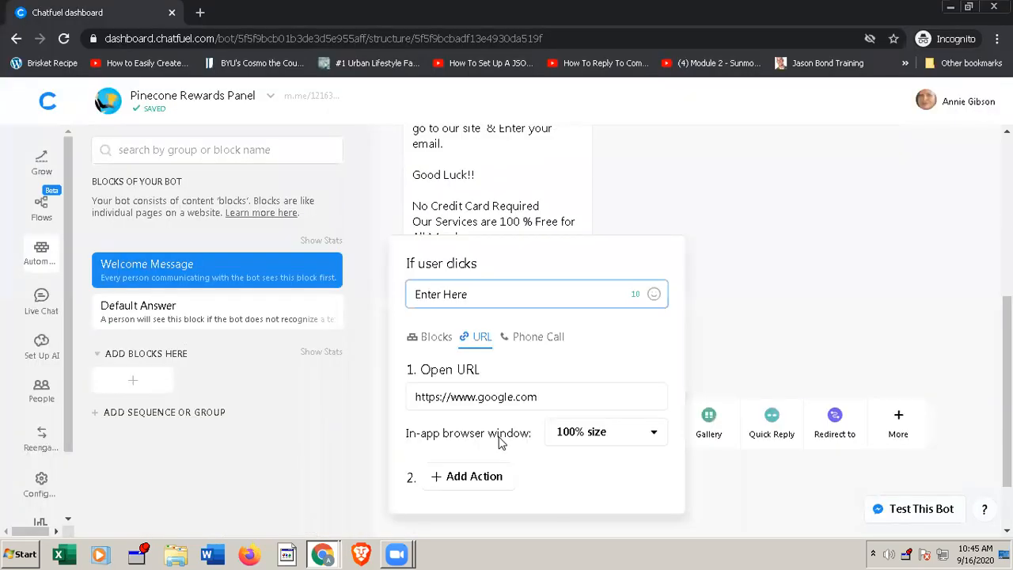
left_click(492, 396)
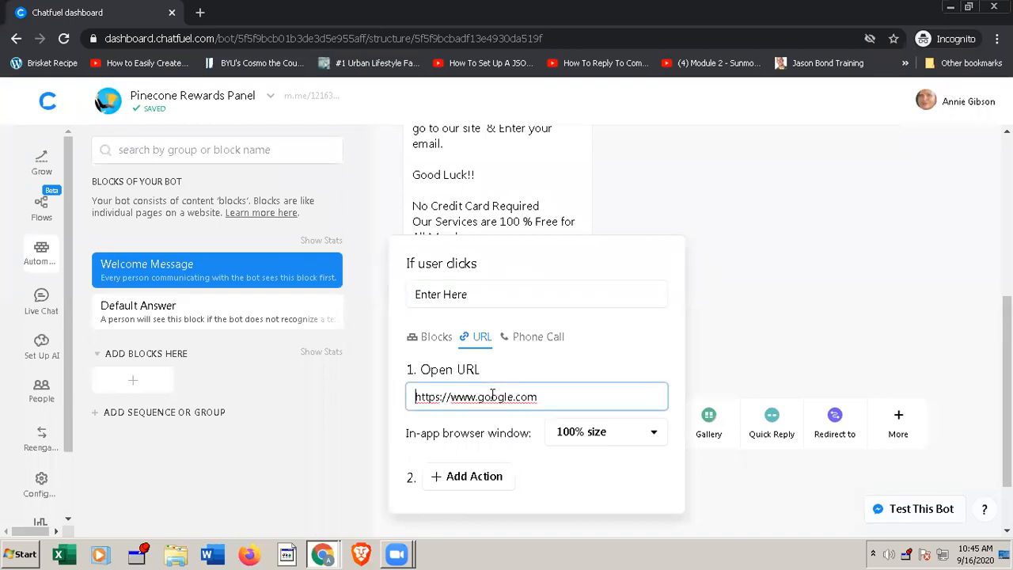
key("ctrl+v")
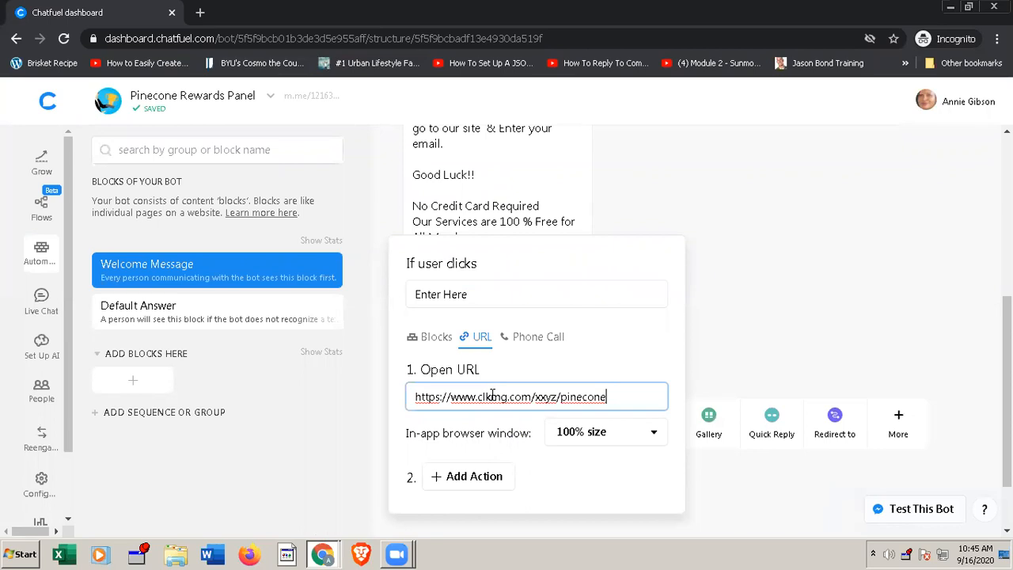
type("/botwm")
left_click(735, 370)
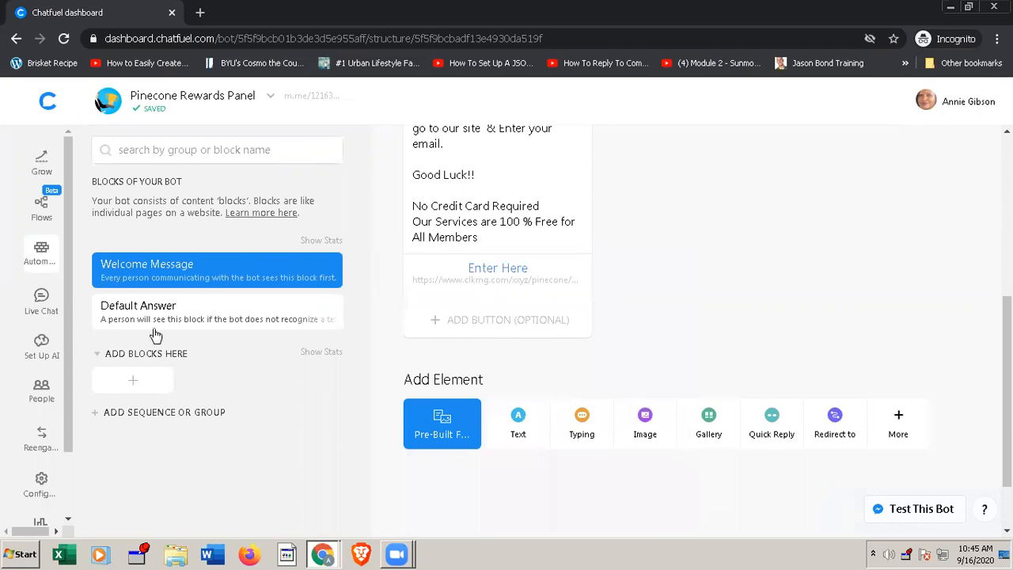
left_click(180, 316)
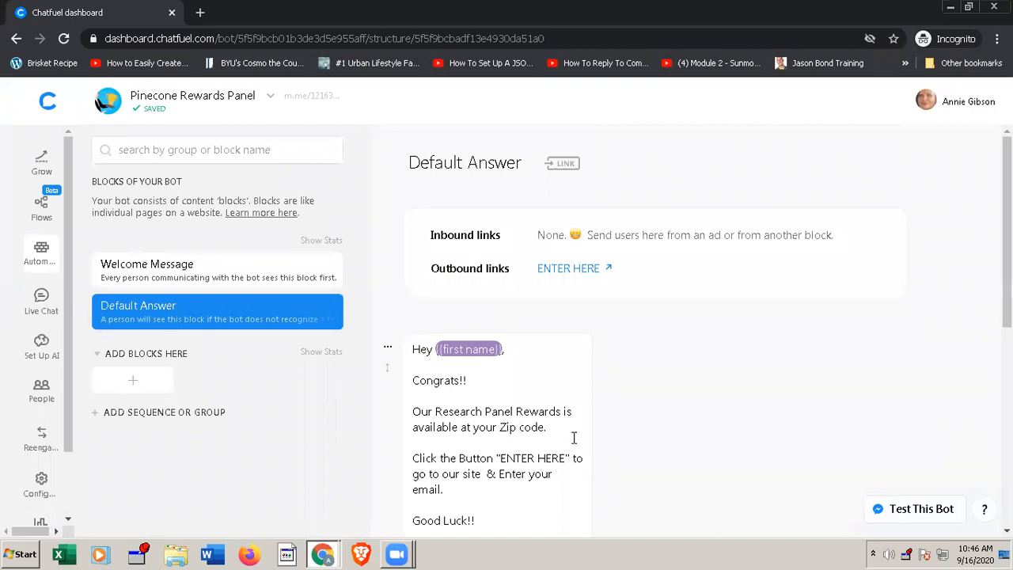
scroll(545, 454, "down", 1)
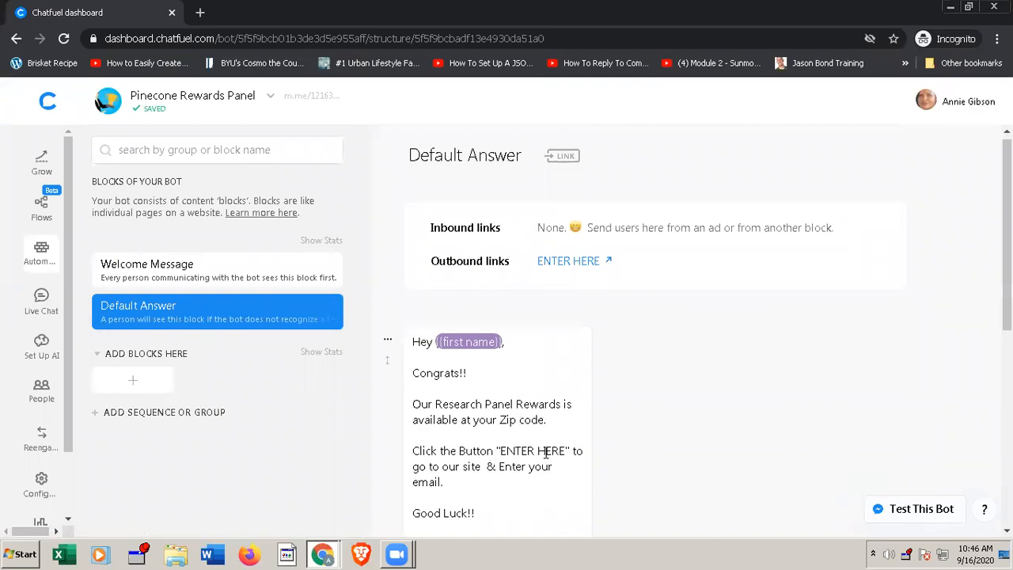
scroll(545, 452, "down", 1)
scroll(545, 453, "down", 2)
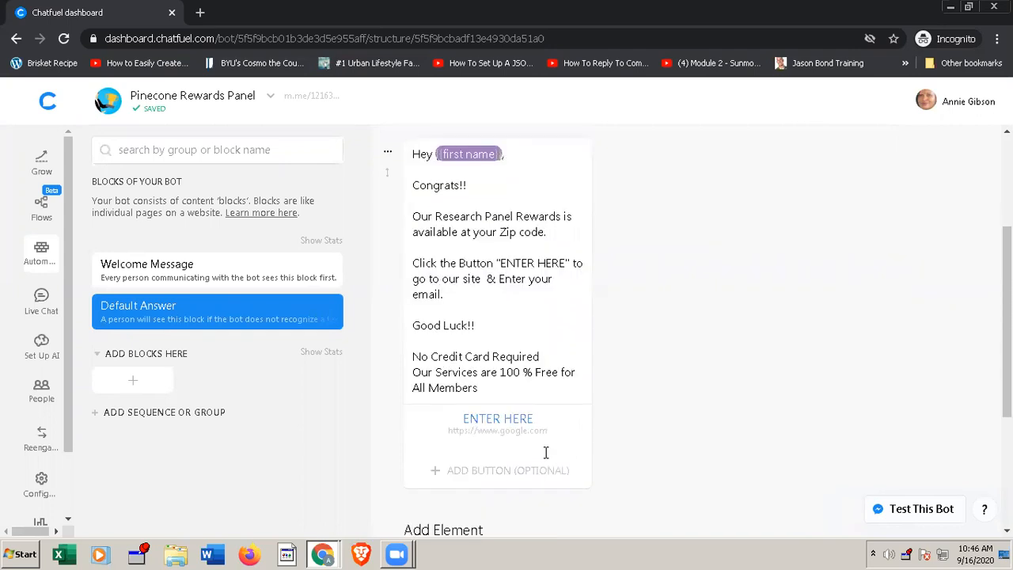
scroll(545, 452, "down", 2)
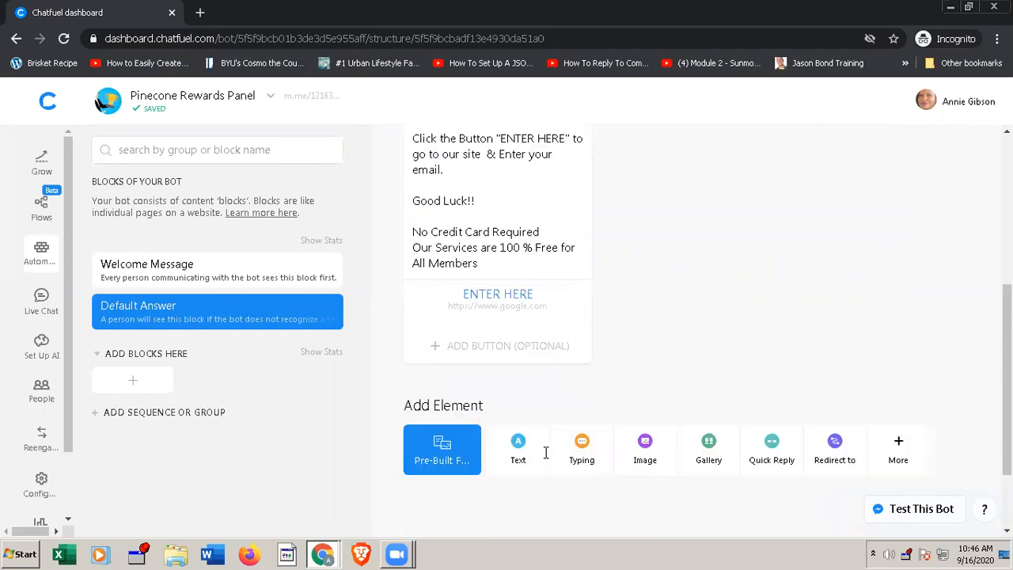
left_click(499, 293)
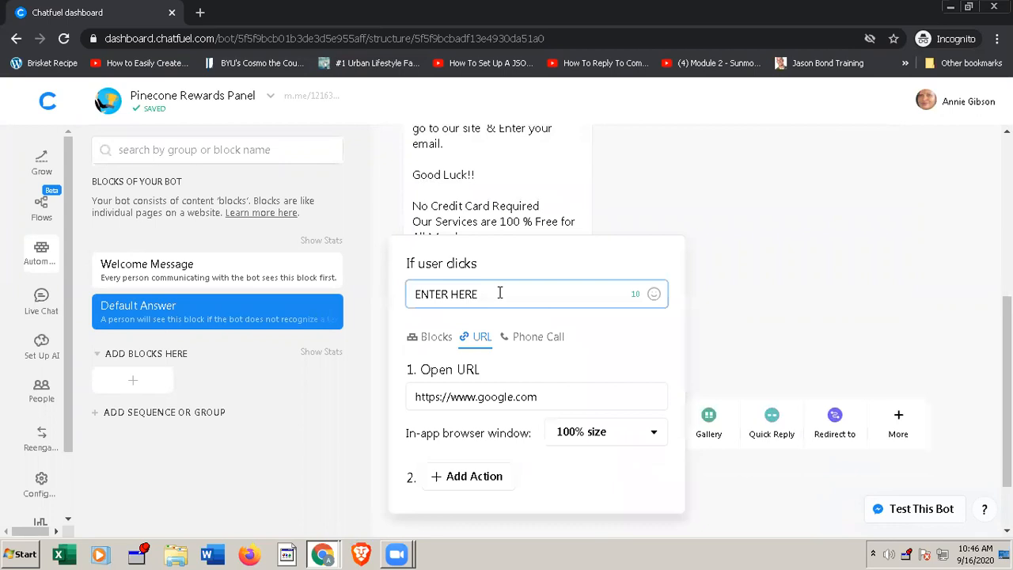
left_click(529, 397)
triple_click(529, 396)
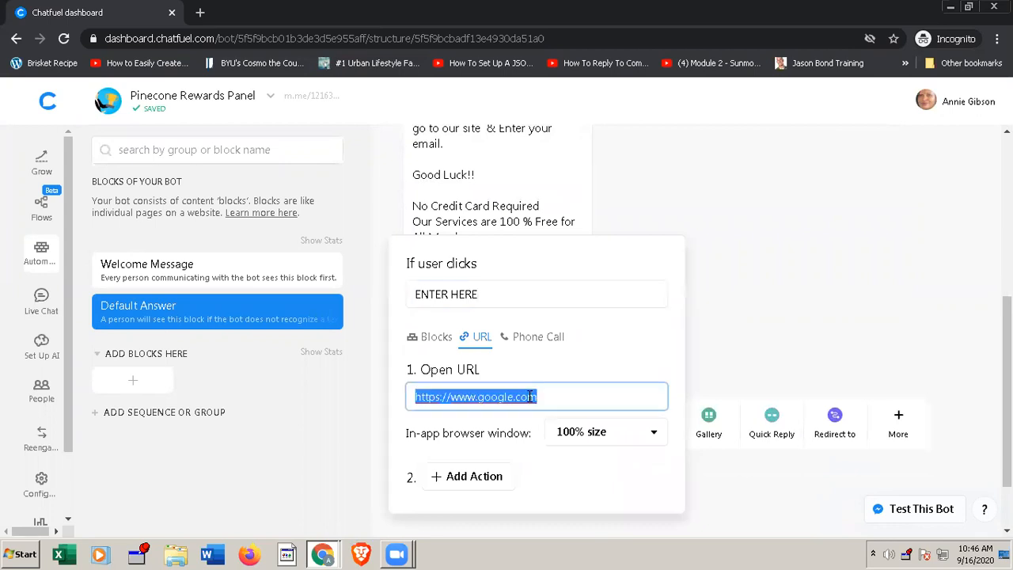
type("https://www.clkmg.com/xxyz/pinecone")
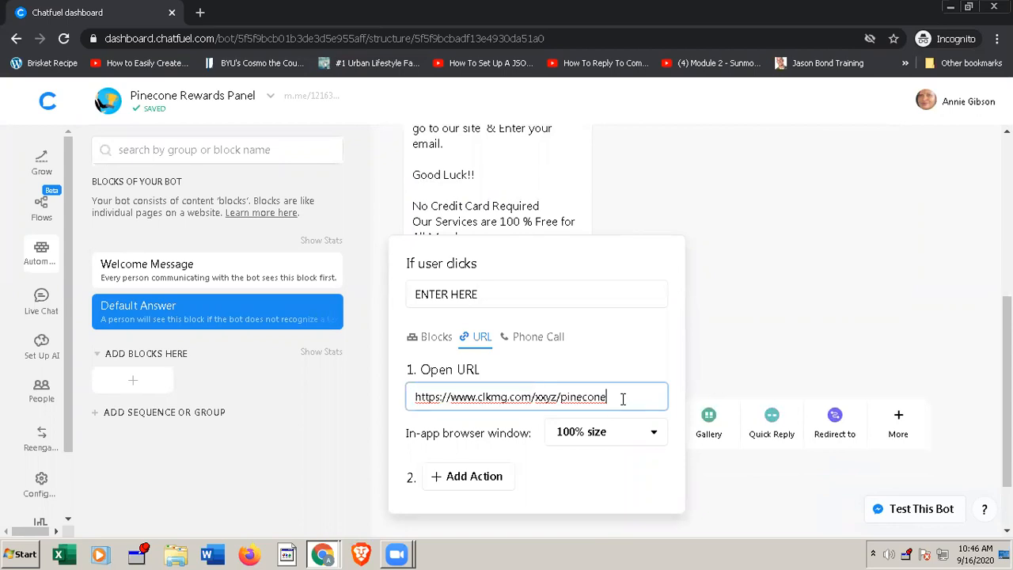
type("/")
type("botda")
left_click(767, 297)
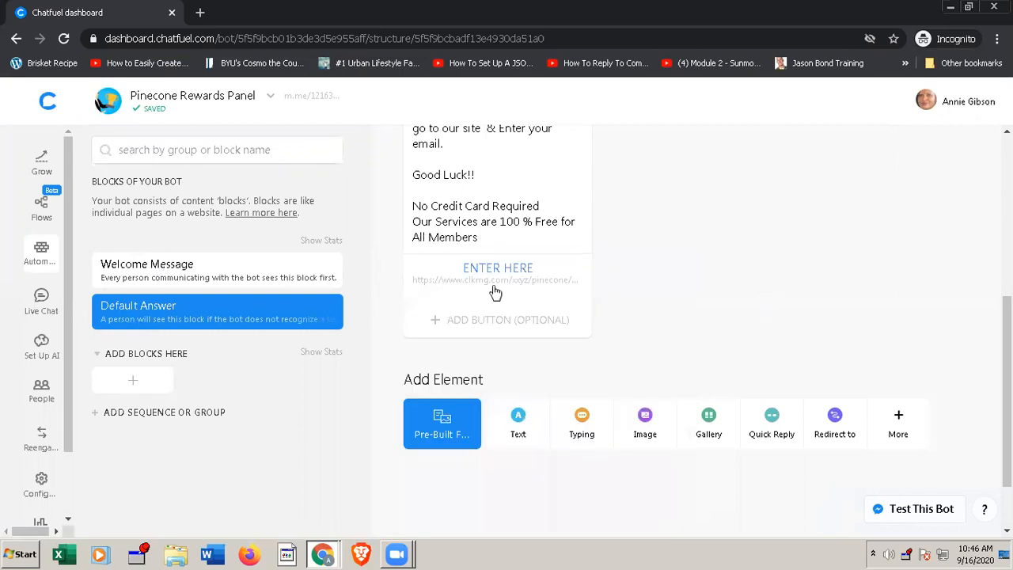
Step: Set the send time of the first reengagement trigger to 20 minutes after first interaction
left_click(42, 438)
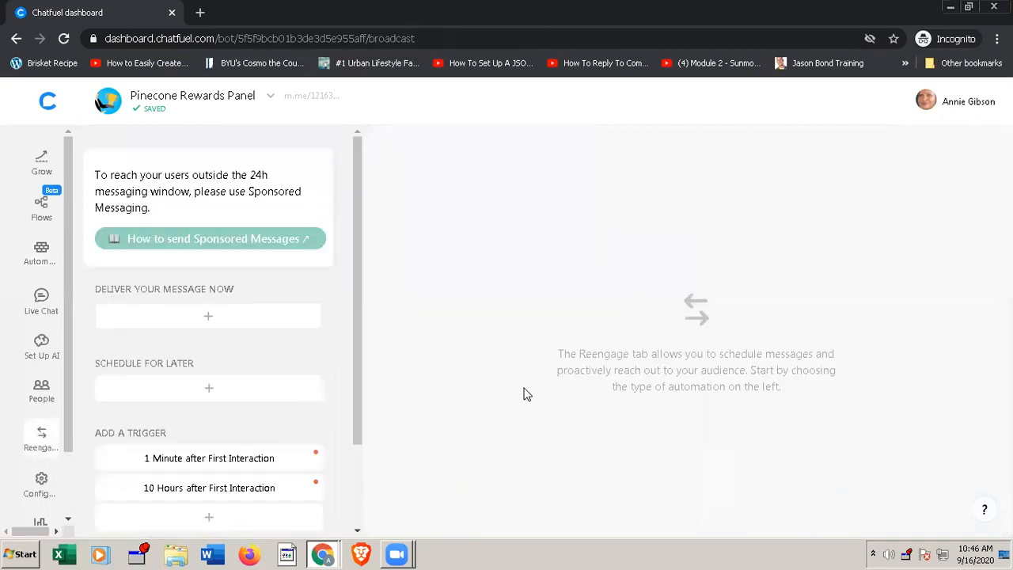
left_click(199, 460)
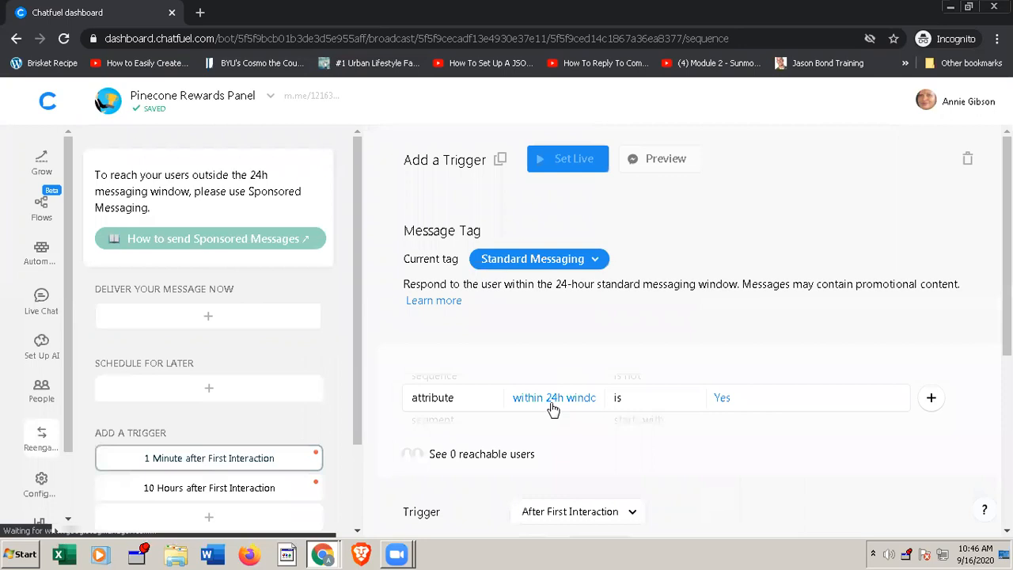
scroll(551, 403, "down", 1)
scroll(550, 408, "down", 1)
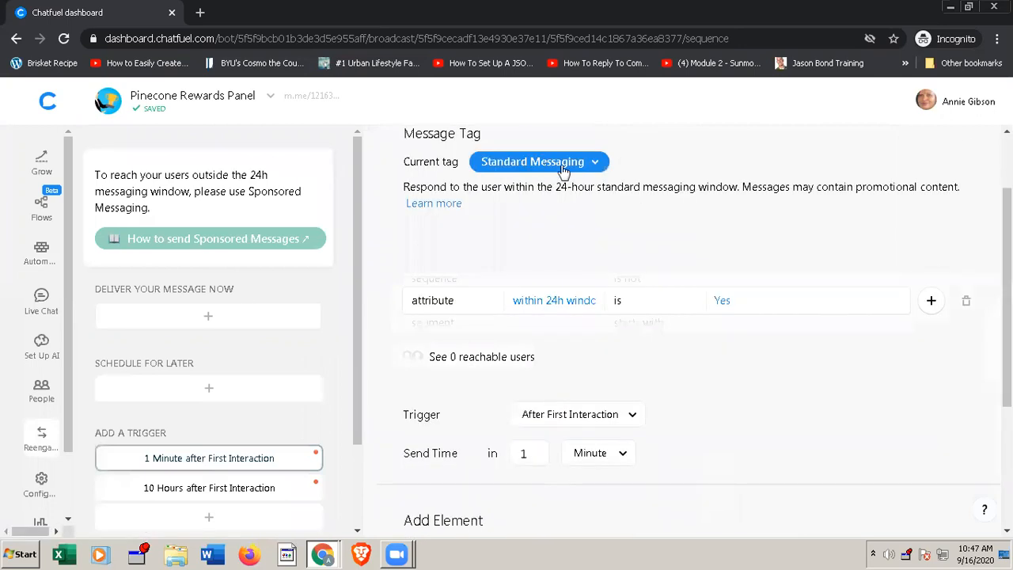
scroll(552, 443, "down", 1)
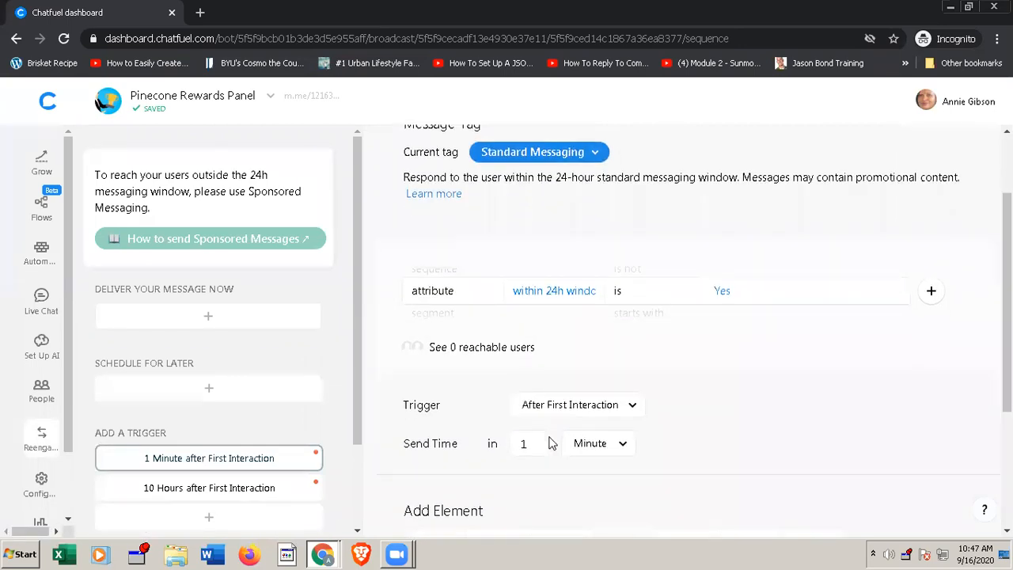
scroll(551, 443, "down", 1)
scroll(551, 443, "down", 1)
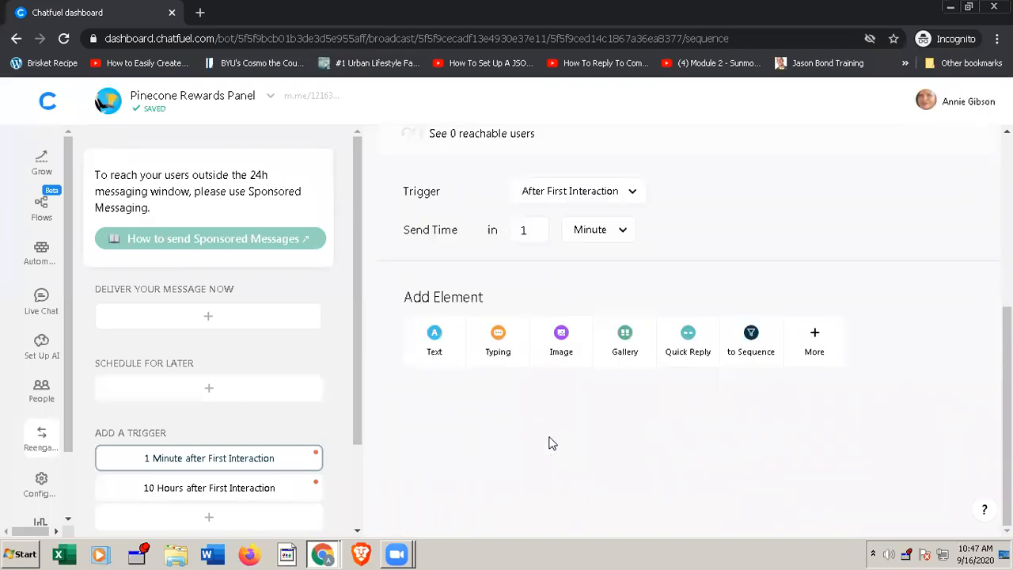
left_click(535, 230)
type("9")
left_click(538, 226)
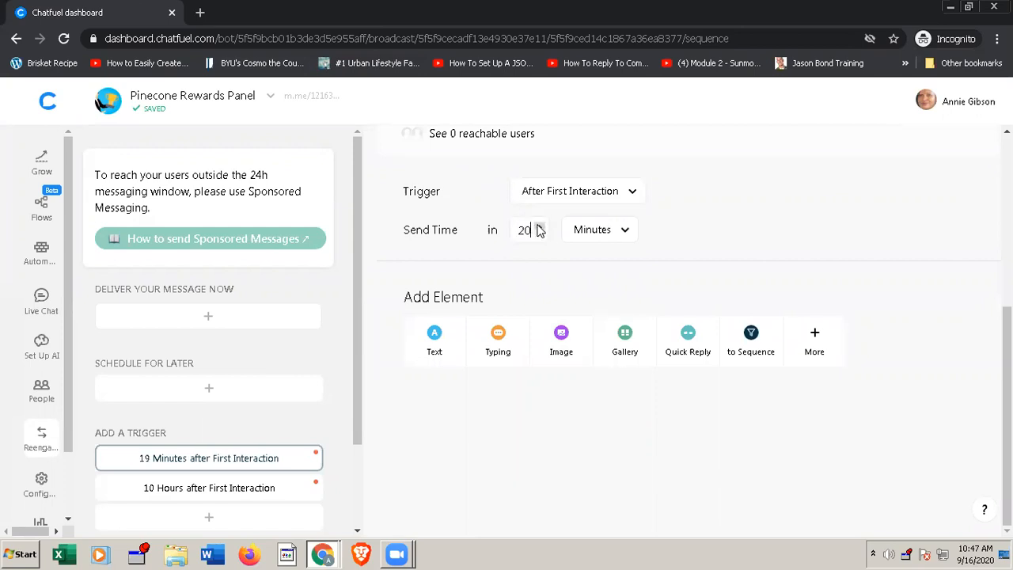
Step: Add a text element to the 20-minute trigger with the placeholder text dflkjdfldkjfl
left_click(441, 342)
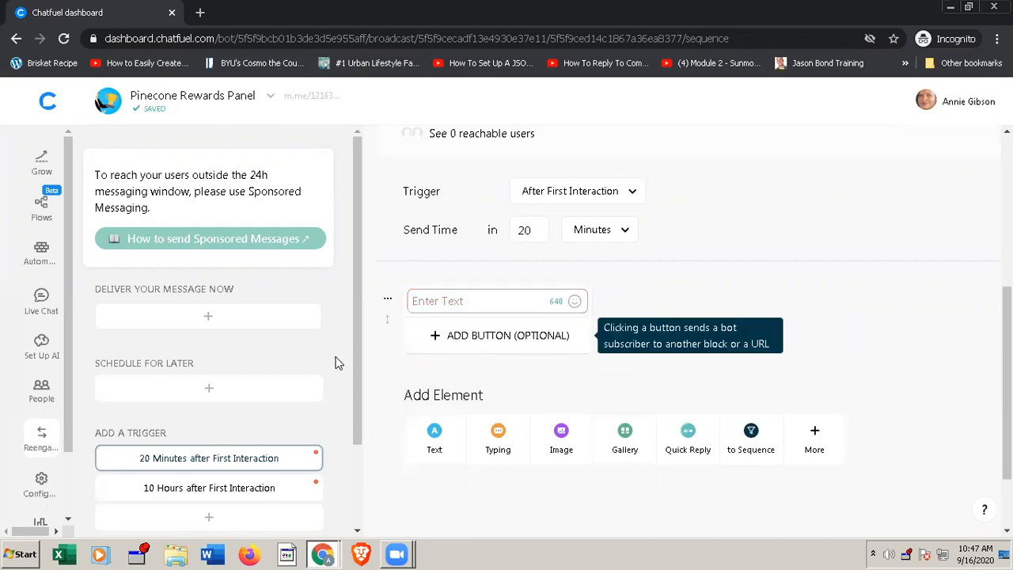
left_click(470, 301)
type("dflkjdfldkjfl")
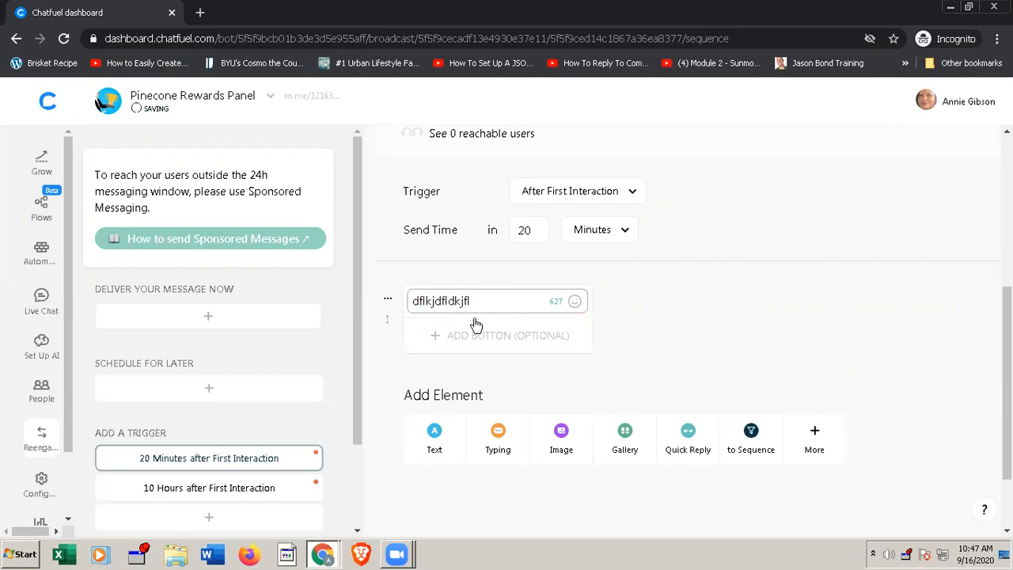
left_click(476, 328)
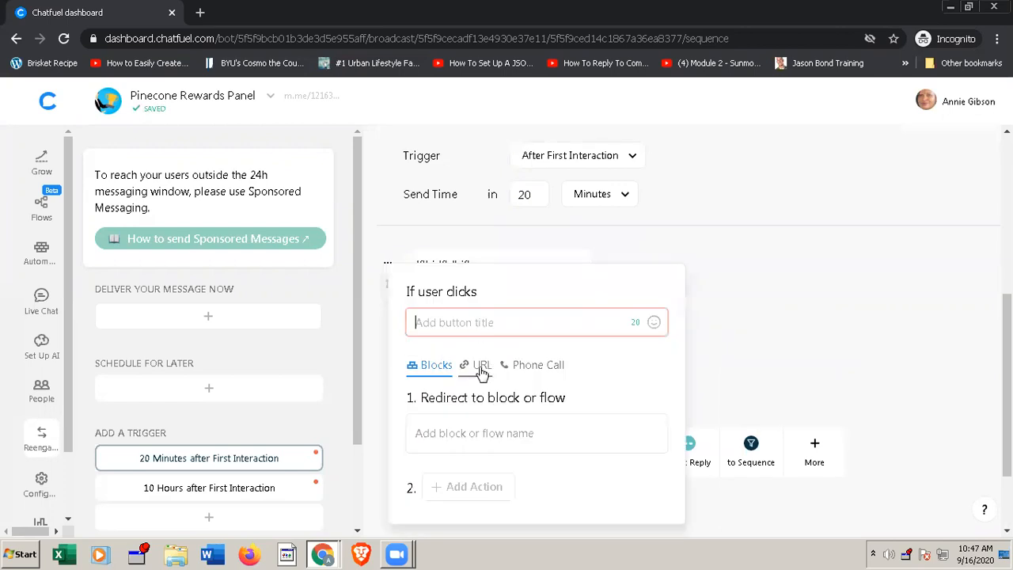
left_click(481, 367)
left_click(484, 427)
type("https://www.clkmg.com/xxyz/pinecone")
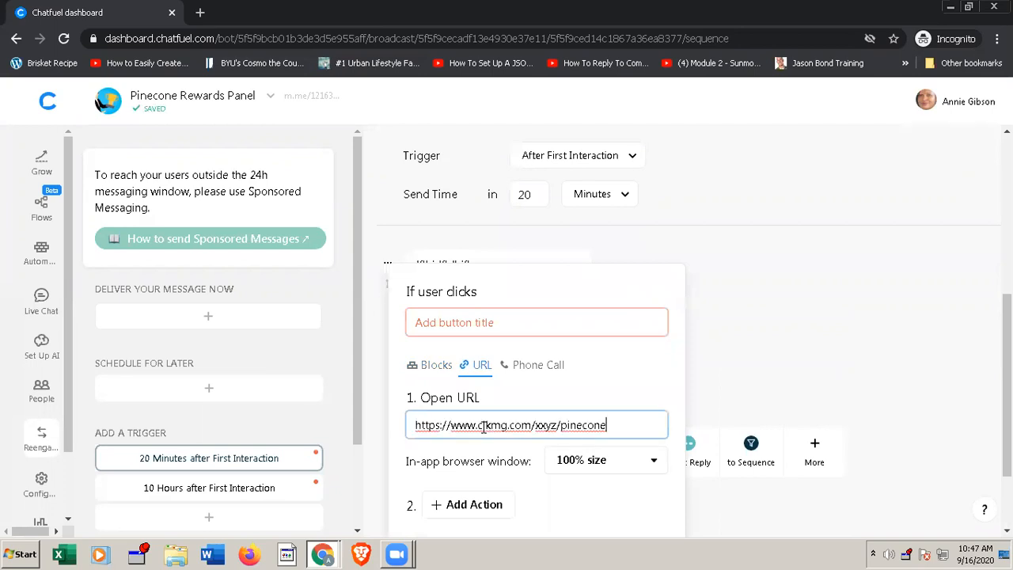
type("/")
type("20")
key("BackSpace")
key("BackSpace")
type("bot20min")
Step: Title the new URL button "Enter here" and close its settings
left_click(462, 323)
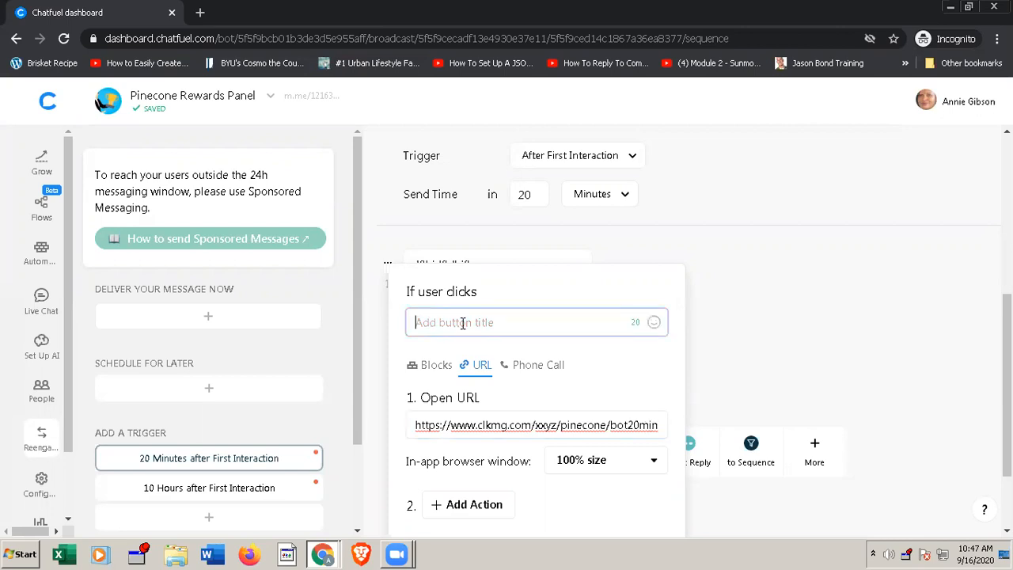
type("Enter here")
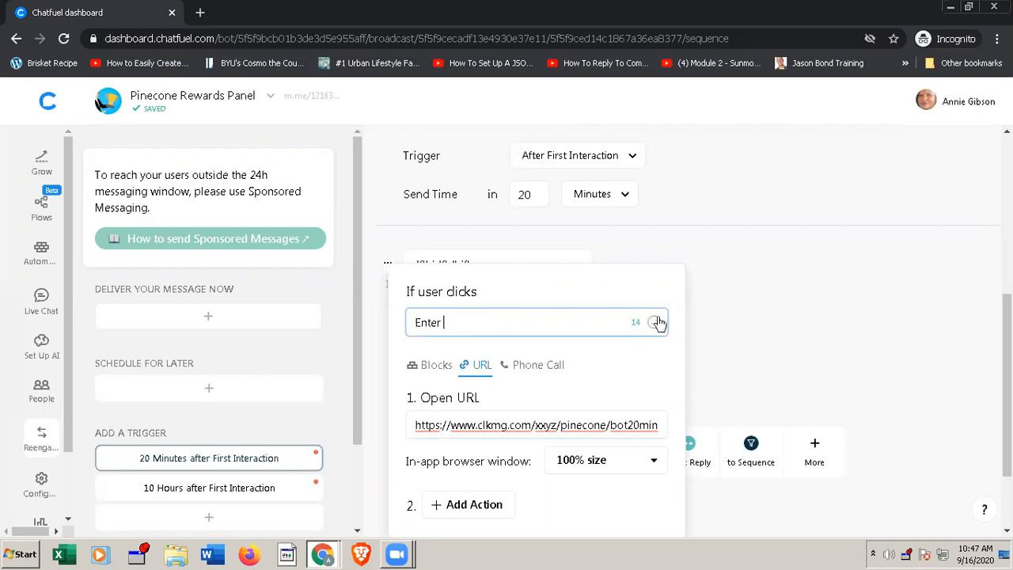
left_click(743, 335)
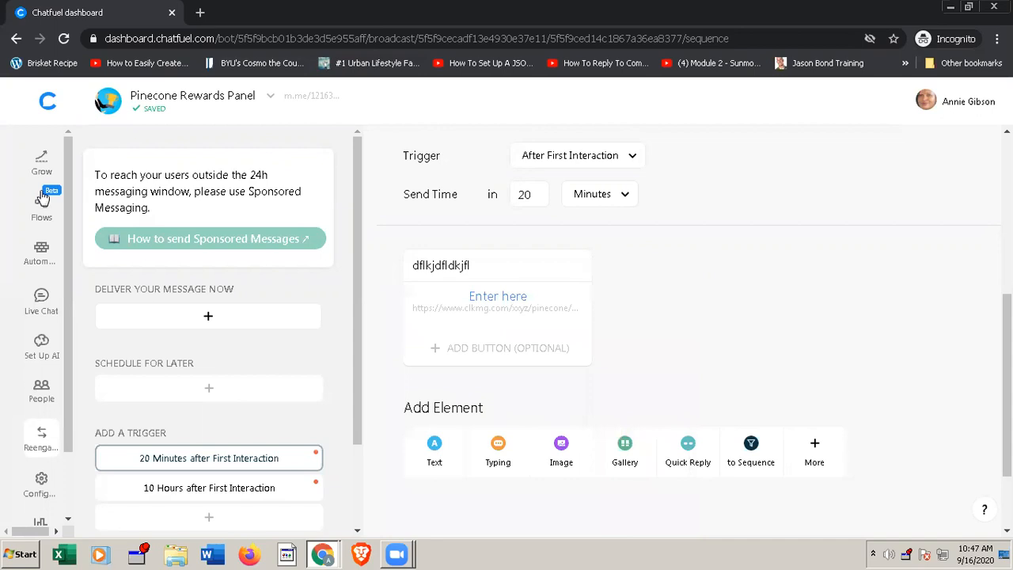
Step: Switch to the Pinecone Offers Bot document in Google Docs and copy Message 2's text from "Quick Update -" through "Good Luck!!"
left_click(42, 255)
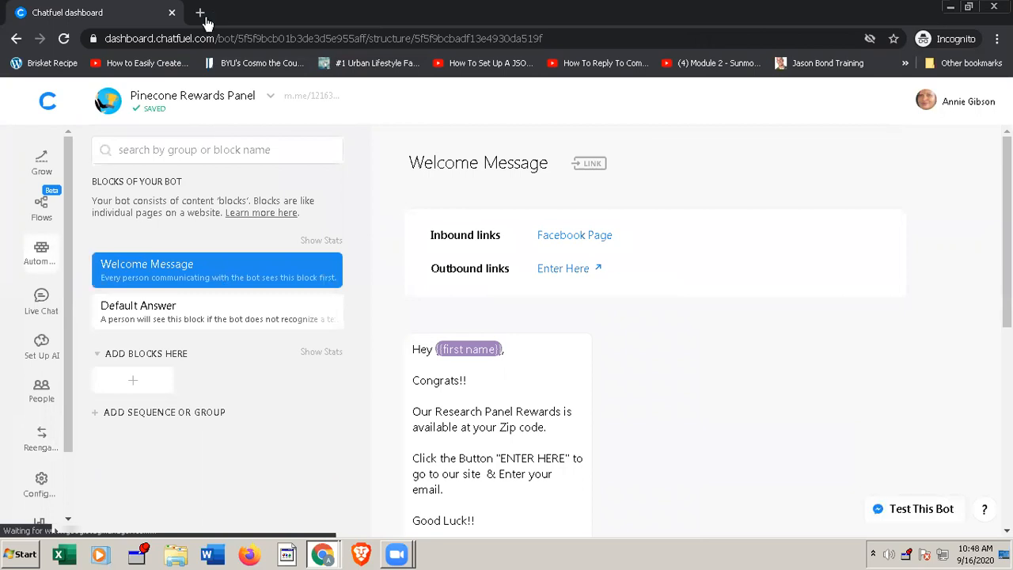
mouse_move(328, 556)
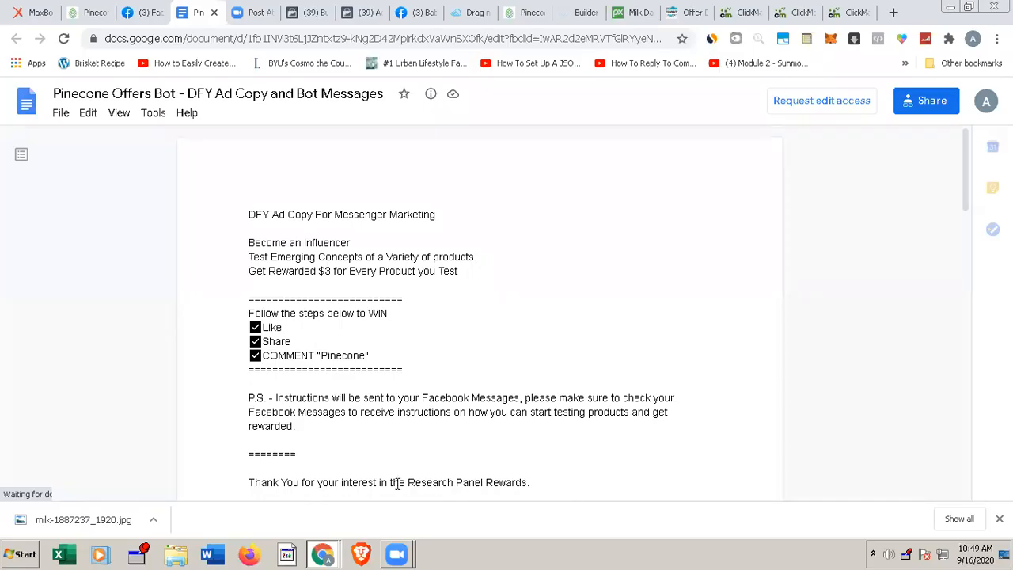
scroll(397, 483, "down", 1)
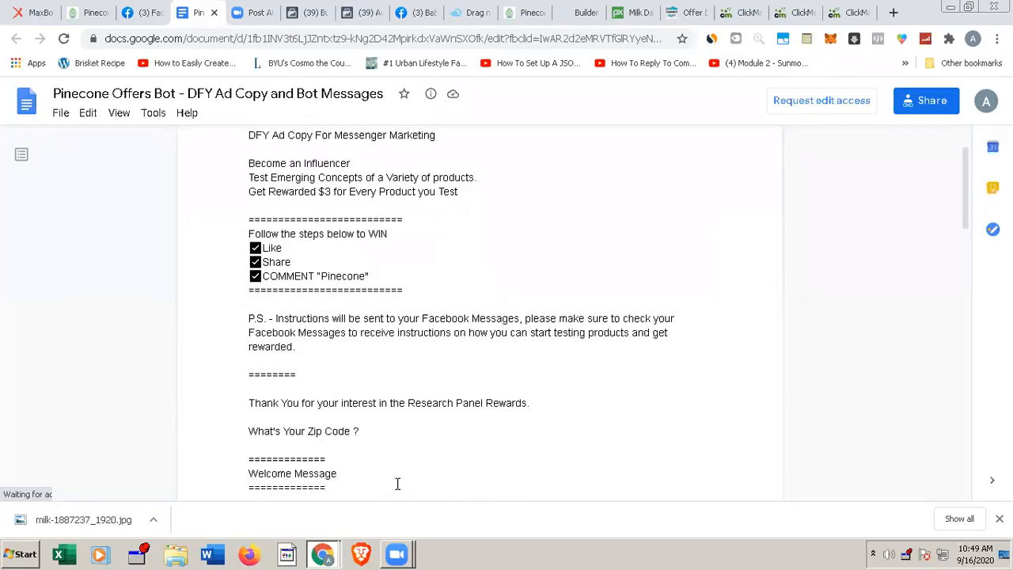
scroll(362, 401, "down", 1)
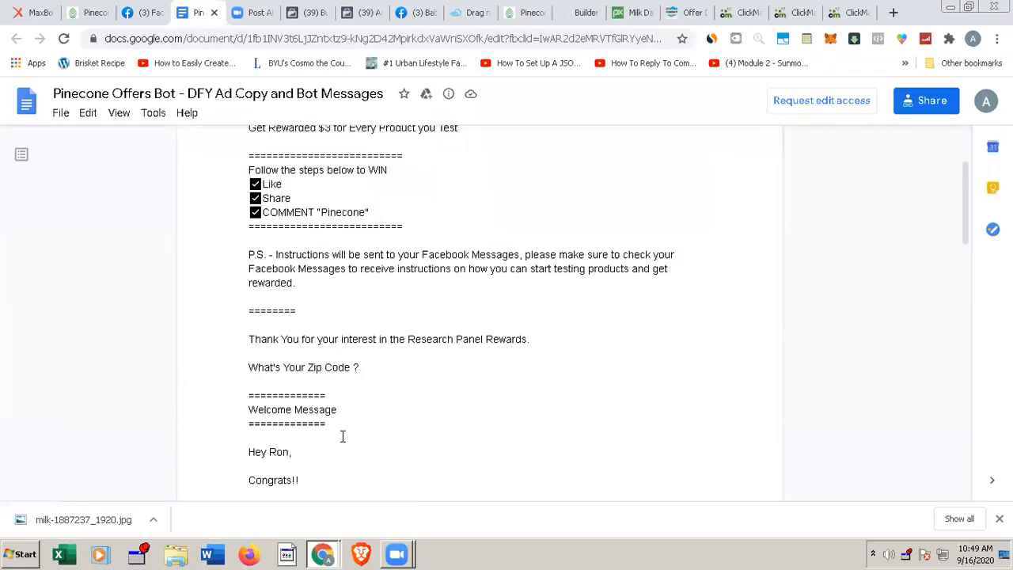
double_click(343, 436)
scroll(342, 436, "down", 2)
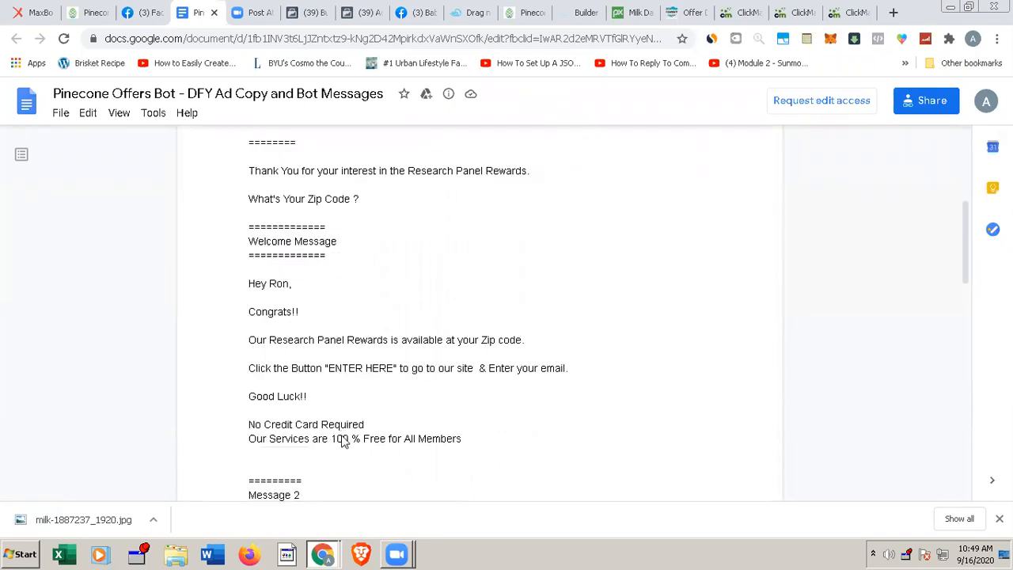
scroll(367, 428, "down", 3)
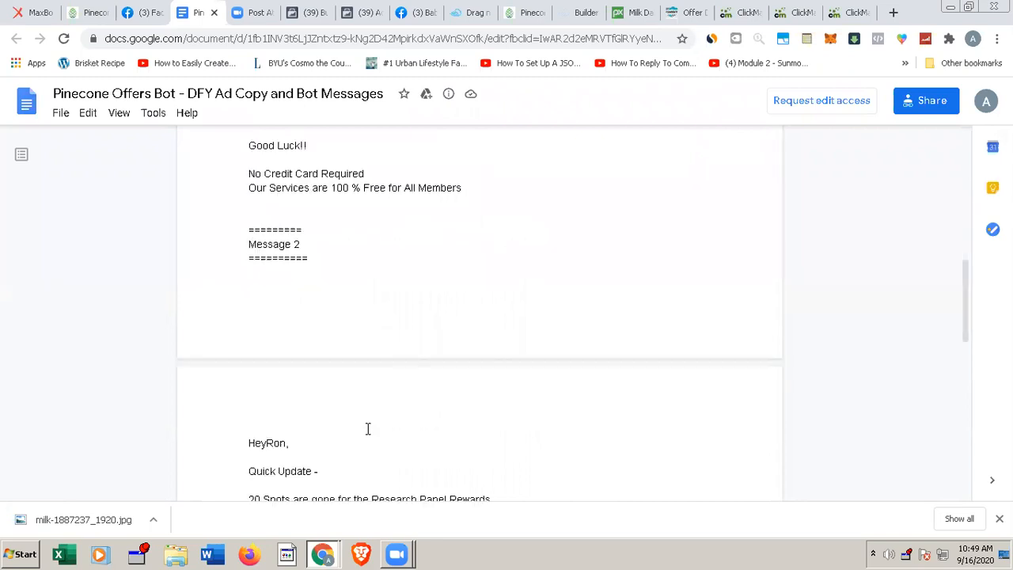
scroll(367, 428, "down", 3)
scroll(367, 428, "down", 1)
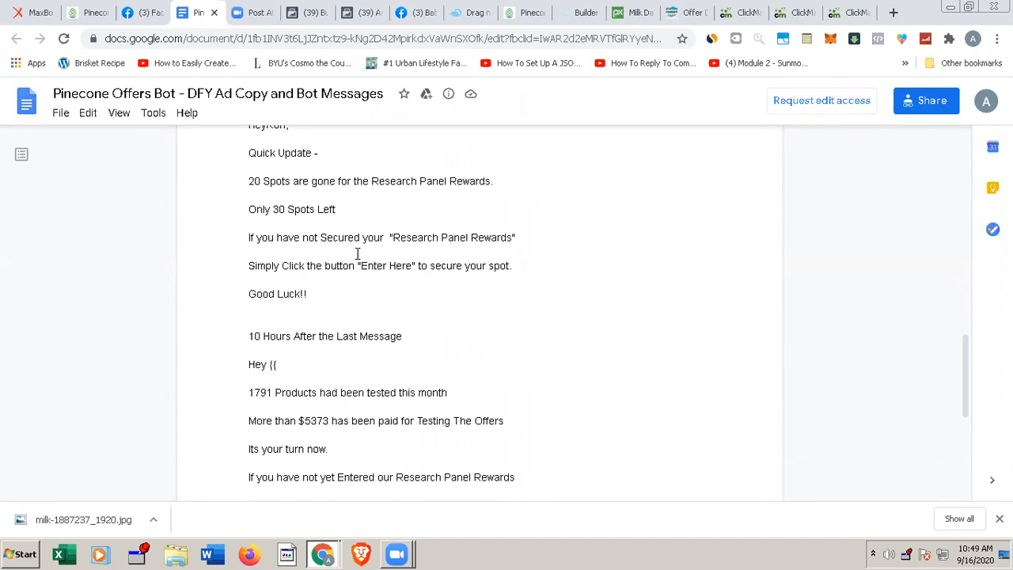
scroll(357, 254, "up", 3)
scroll(356, 254, "up", 1)
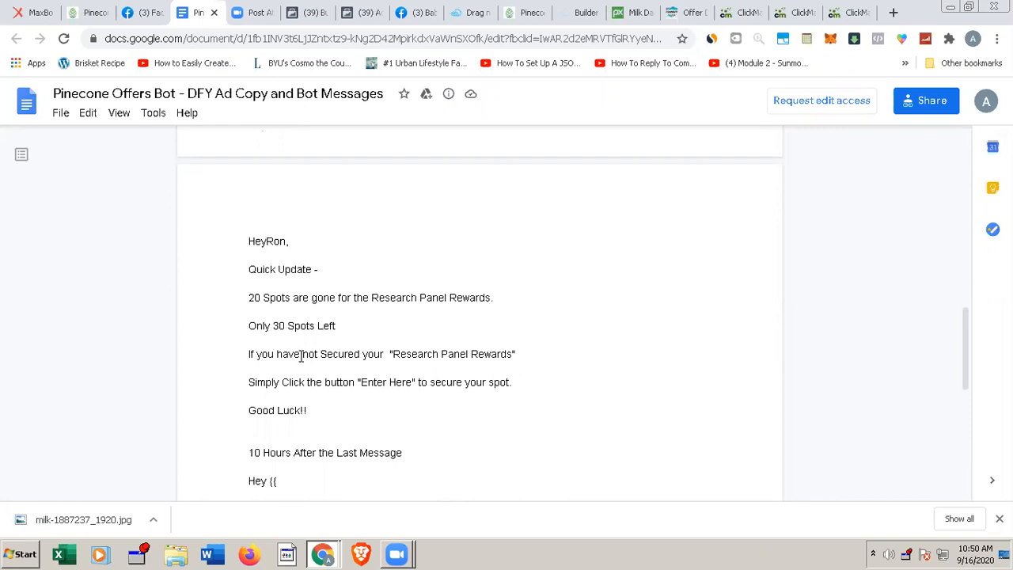
left_click_drag(321, 421, 243, 270)
key("ctrl+c")
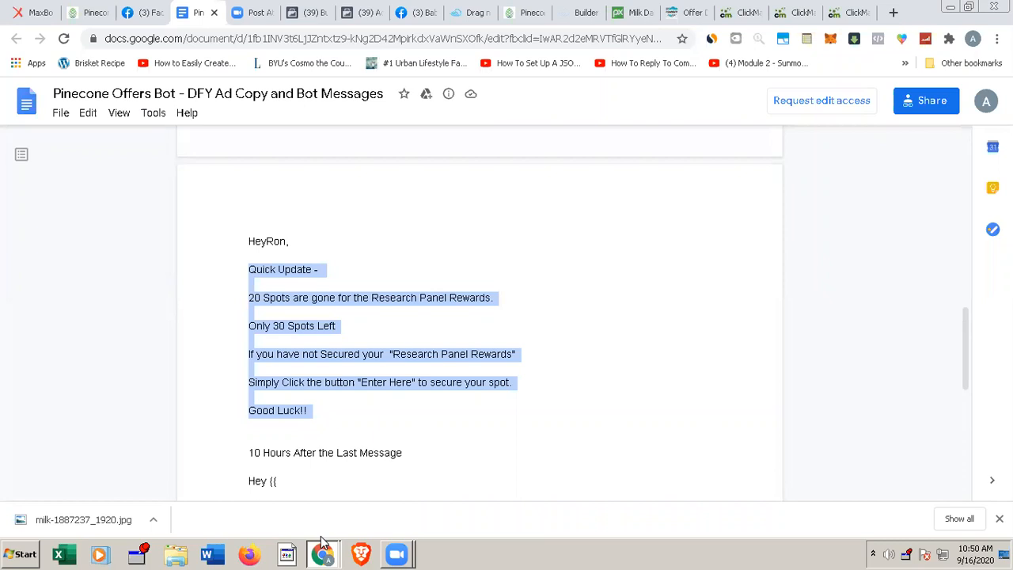
Step: Switch to the Chatfuel dashboard and replace the 20-minute trigger's placeholder text with the copied Message 2 text
mouse_move(333, 554)
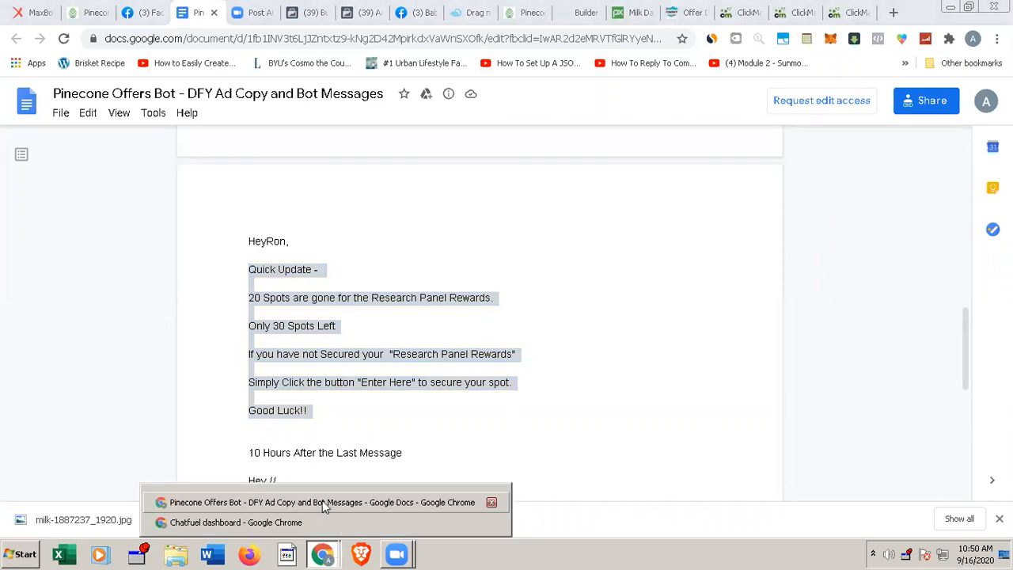
left_click(272, 522)
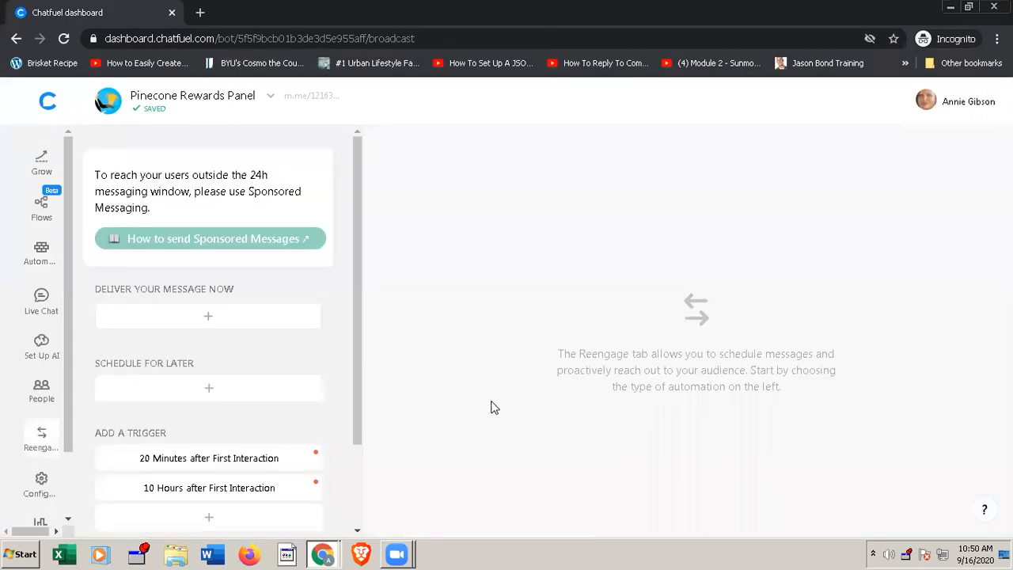
left_click(217, 457)
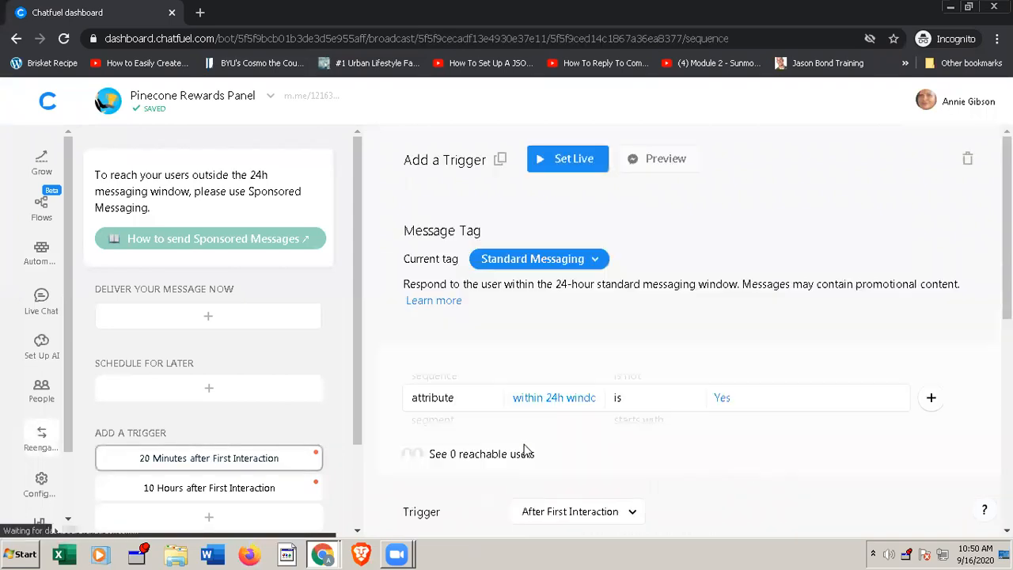
scroll(685, 331, "down", 5)
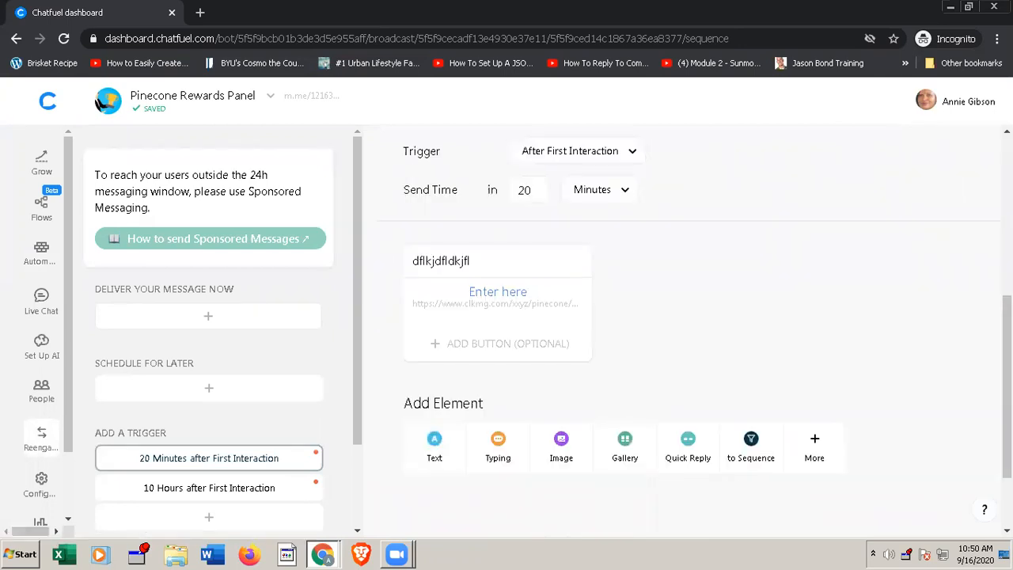
left_click(472, 260)
double_click(471, 261)
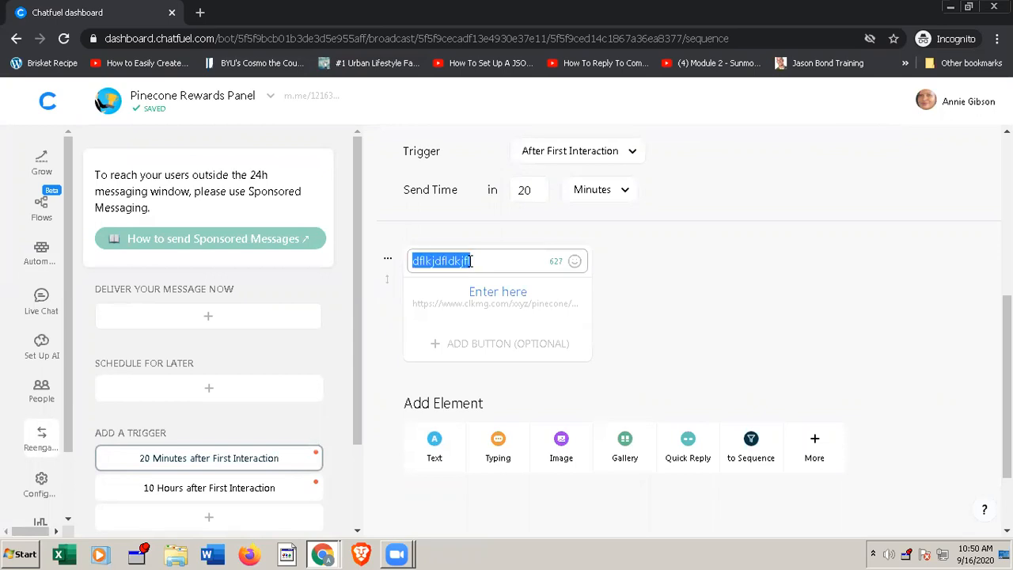
key("ctrl+v")
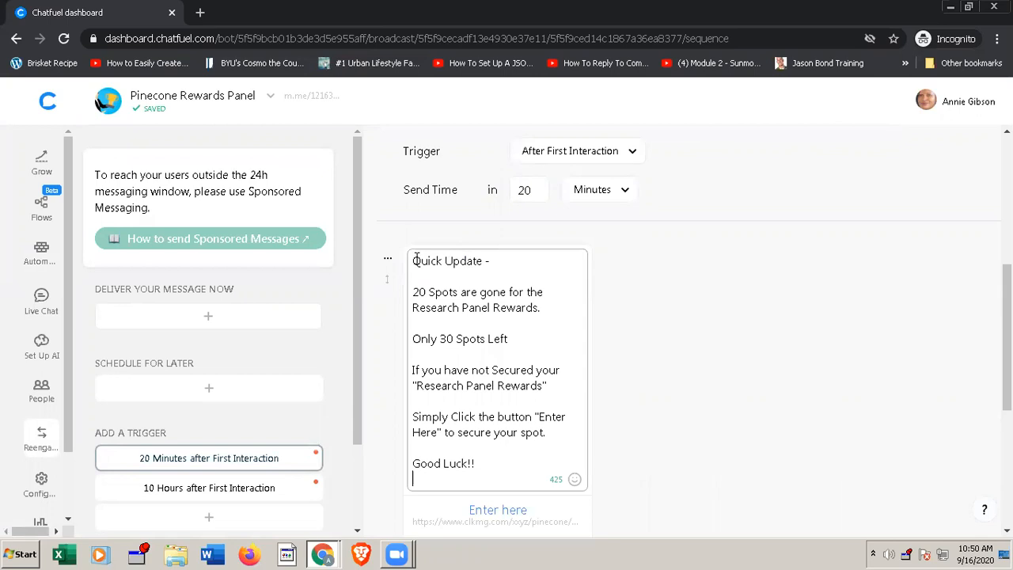
Step: Add the greeting "Hey {{first name}}," above the "Quick Update -" line, separated by a blank line
key("Return")
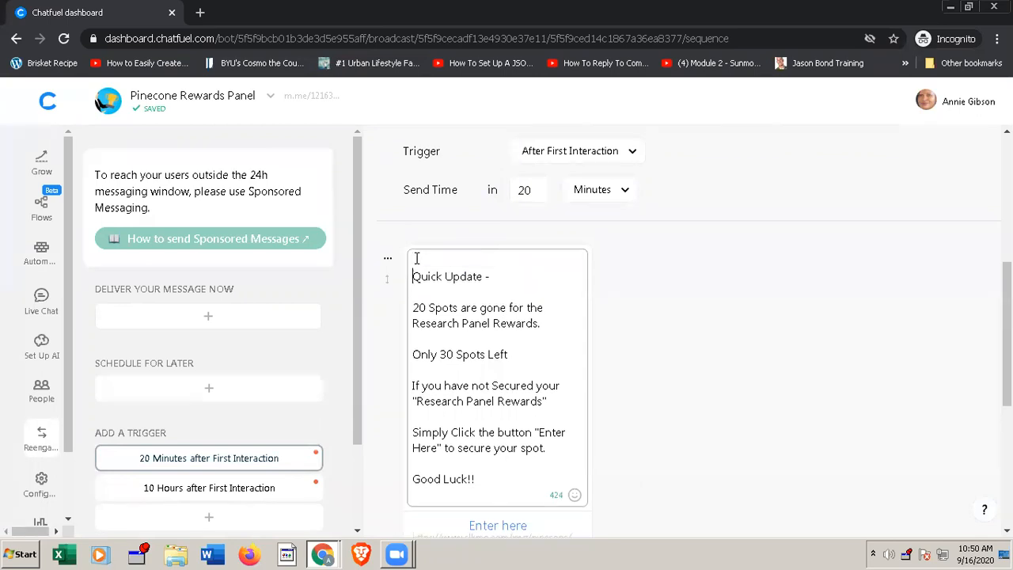
key("Return")
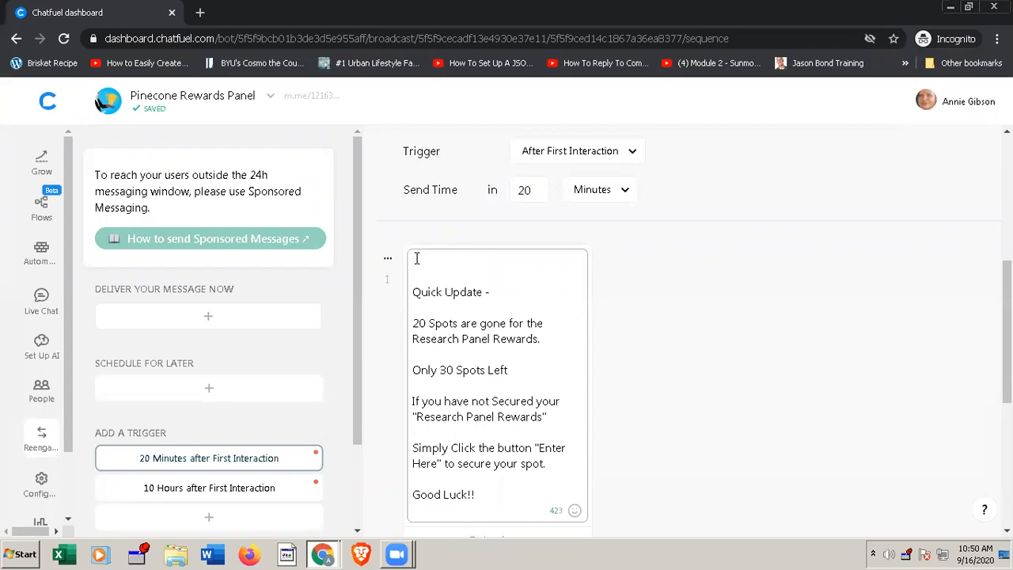
type("Hey {{")
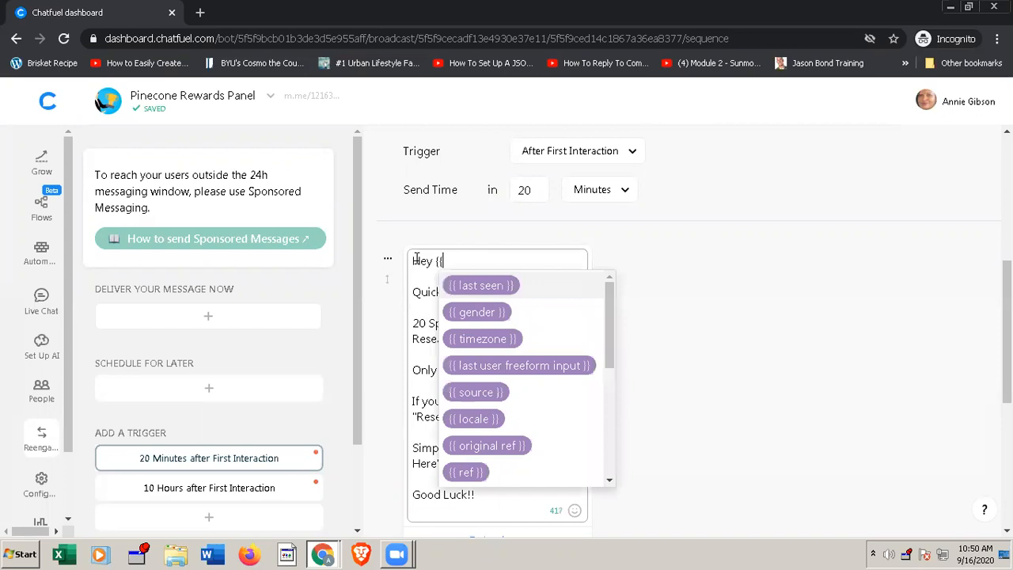
type("f")
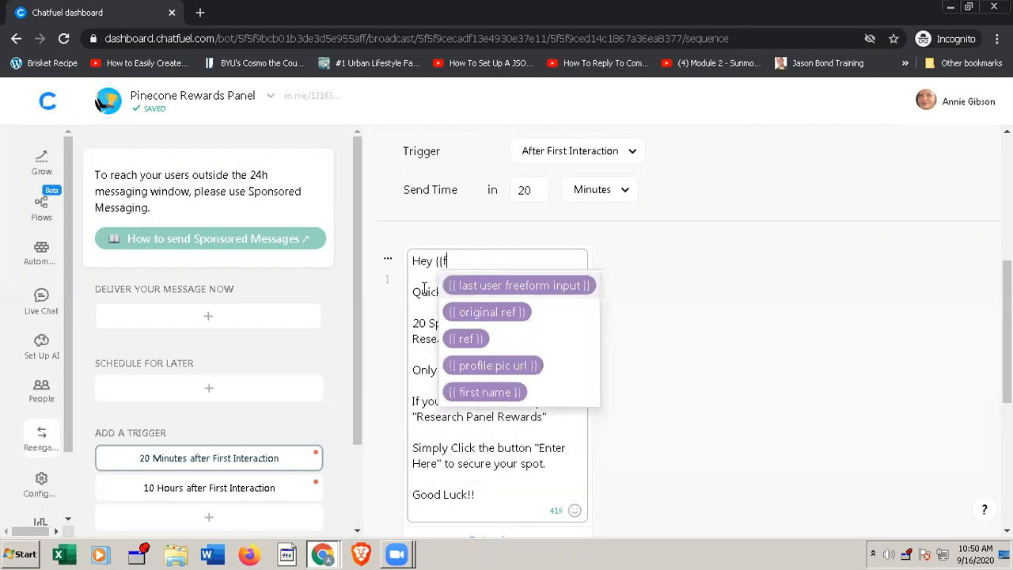
left_click(479, 391)
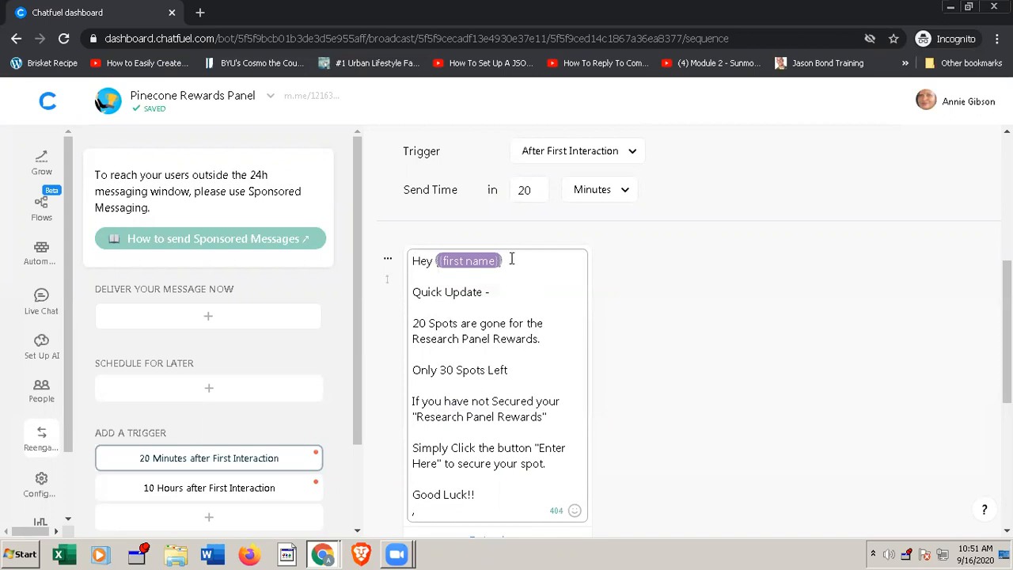
type(",")
scroll(546, 443, "down", 1)
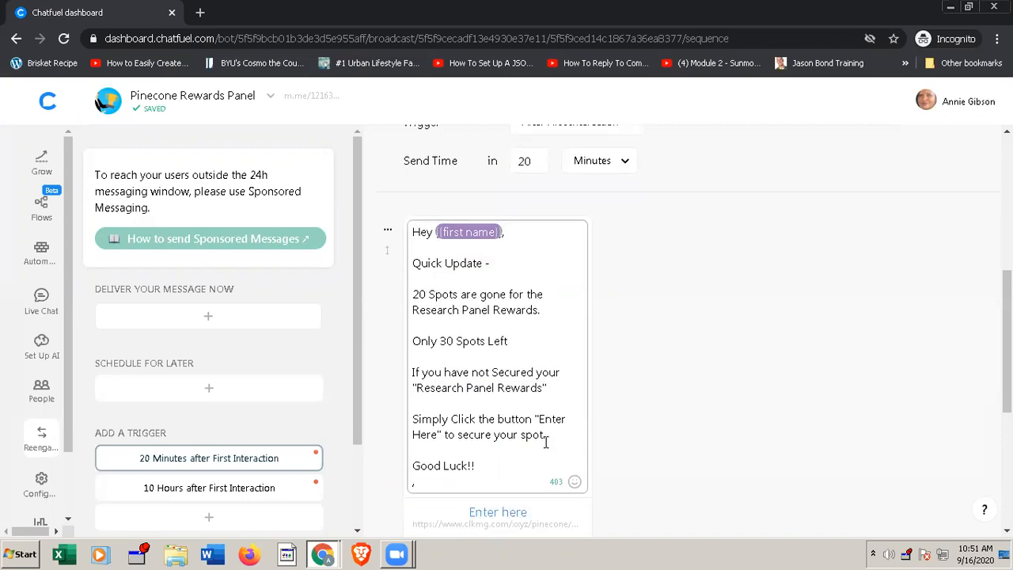
scroll(545, 441, "down", 2)
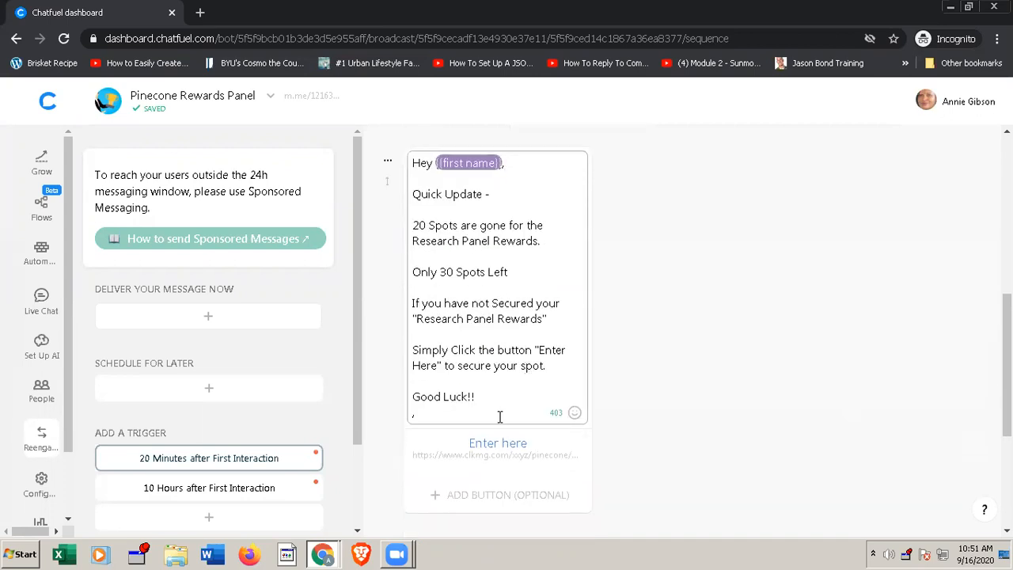
Step: Open the settings of the "Enter here" button under the 20-minute trigger's message and review its URL
scroll(495, 459, "down", 1)
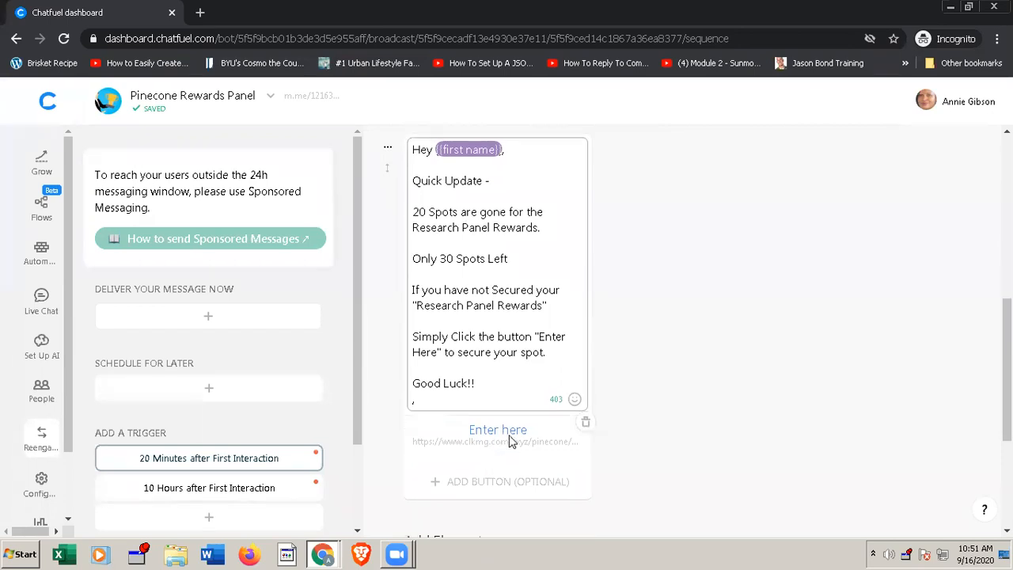
left_click(510, 441)
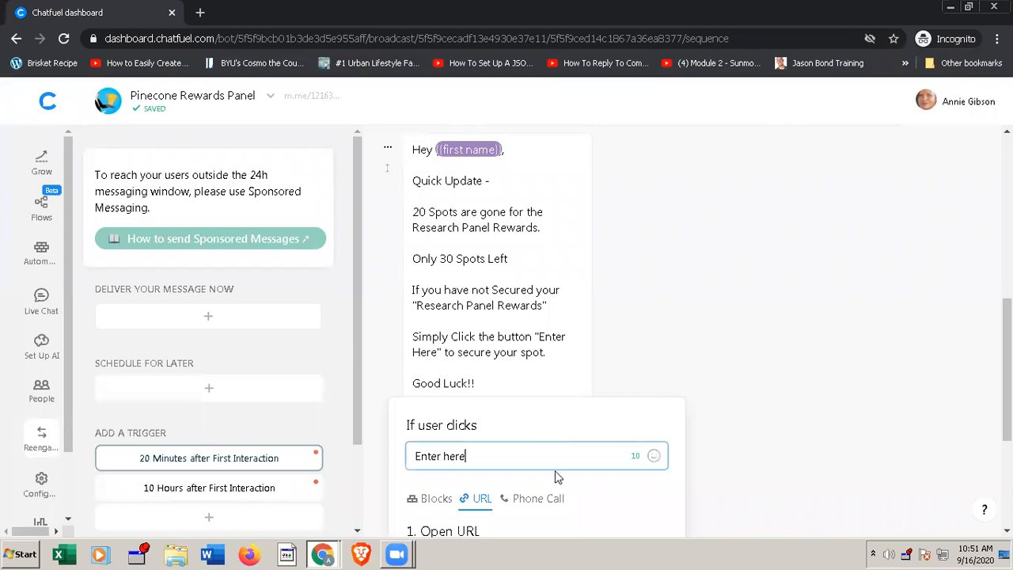
scroll(554, 477, "down", 2)
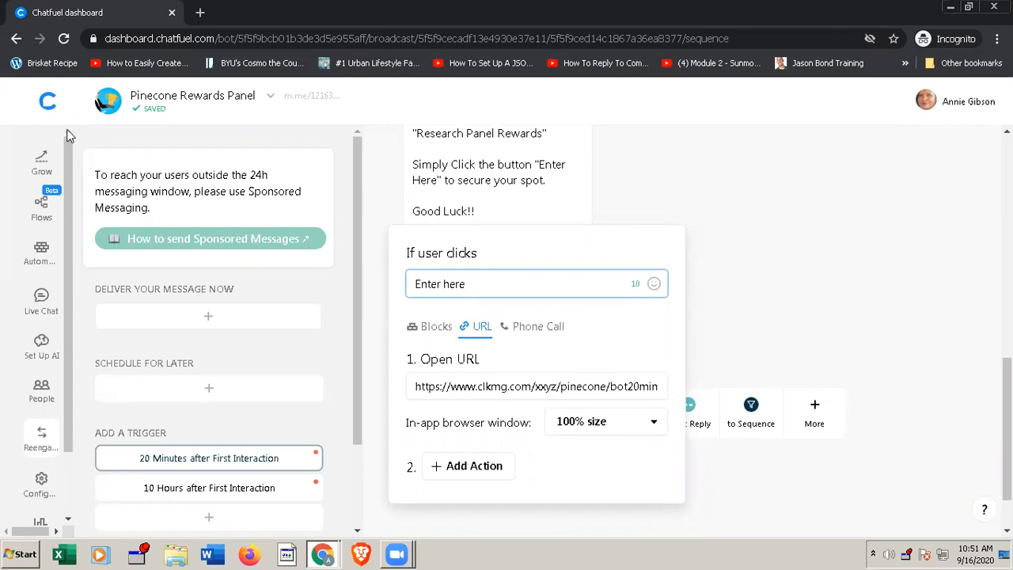
Step: Open a blank Notepad document and write the note "no sound, lost your voice"
key("super")
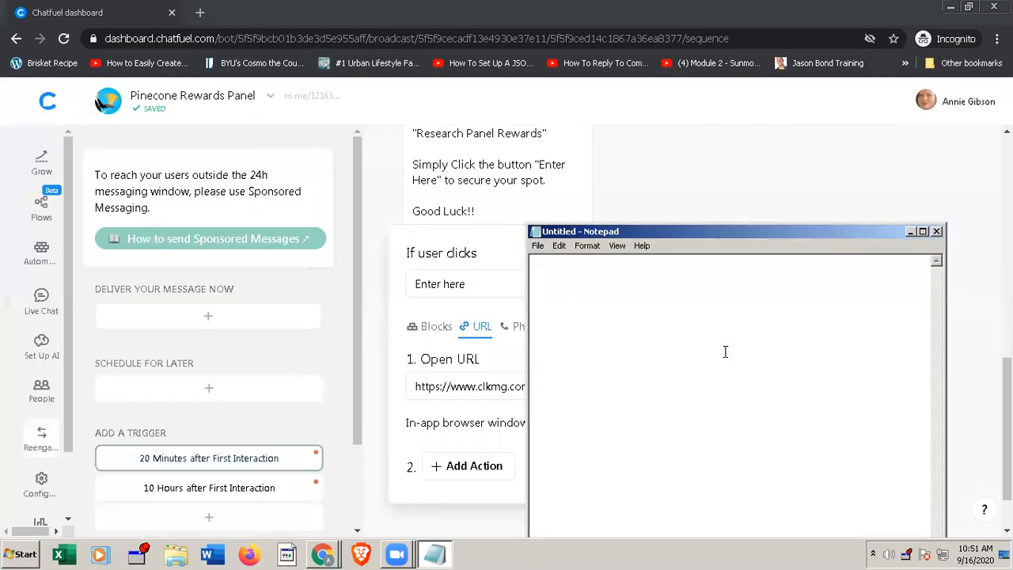
type("no sound")
type(", lost your vo")
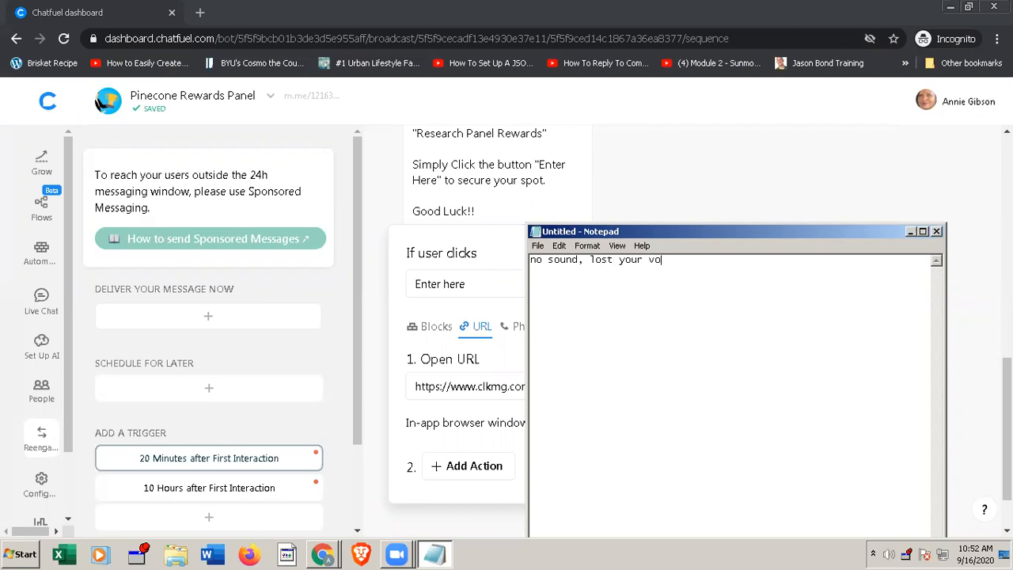
type("ice")
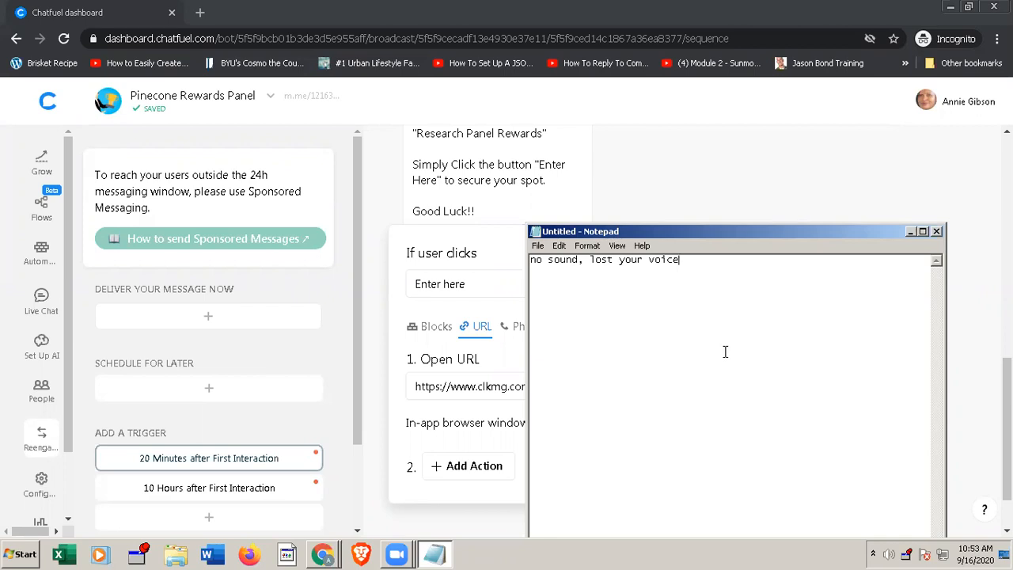
Step: Close the Notepad note without saving it
left_click(936, 231)
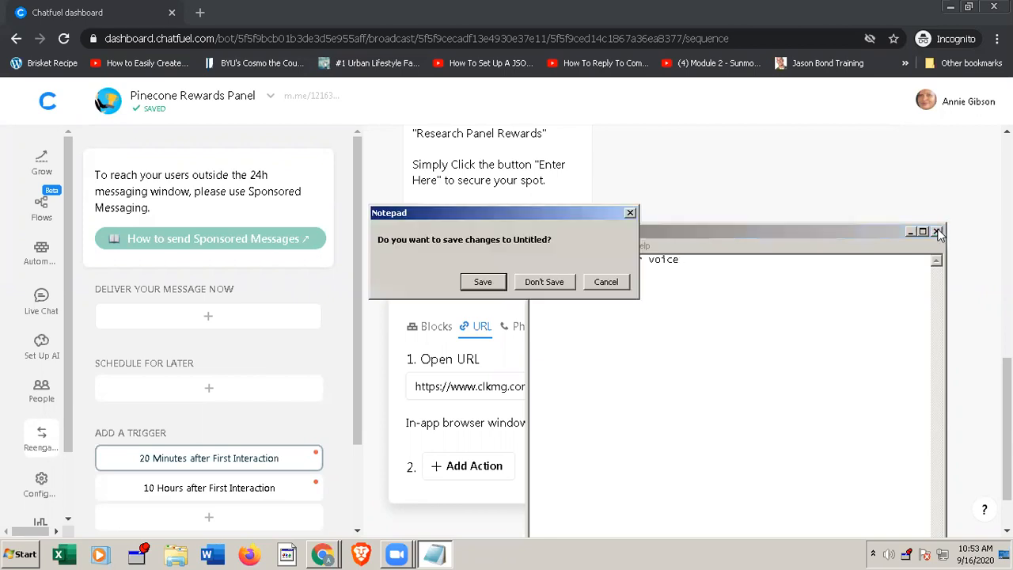
left_click(544, 282)
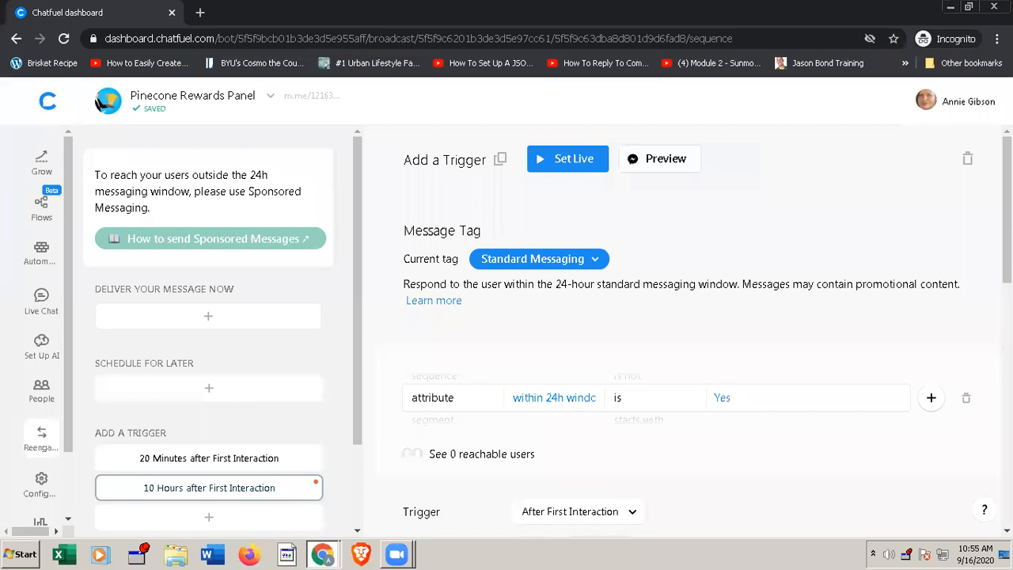
Step: Review the send time and message text of the "10 Hours after First Interaction" trigger
scroll(707, 330, "down", 1)
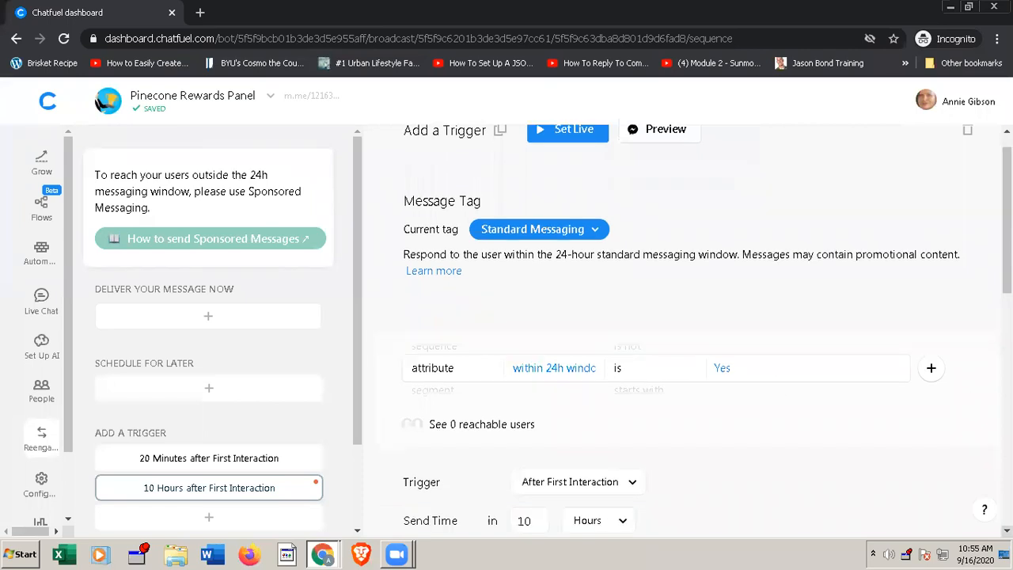
scroll(688, 332, "down", 3)
scroll(688, 333, "down", 2)
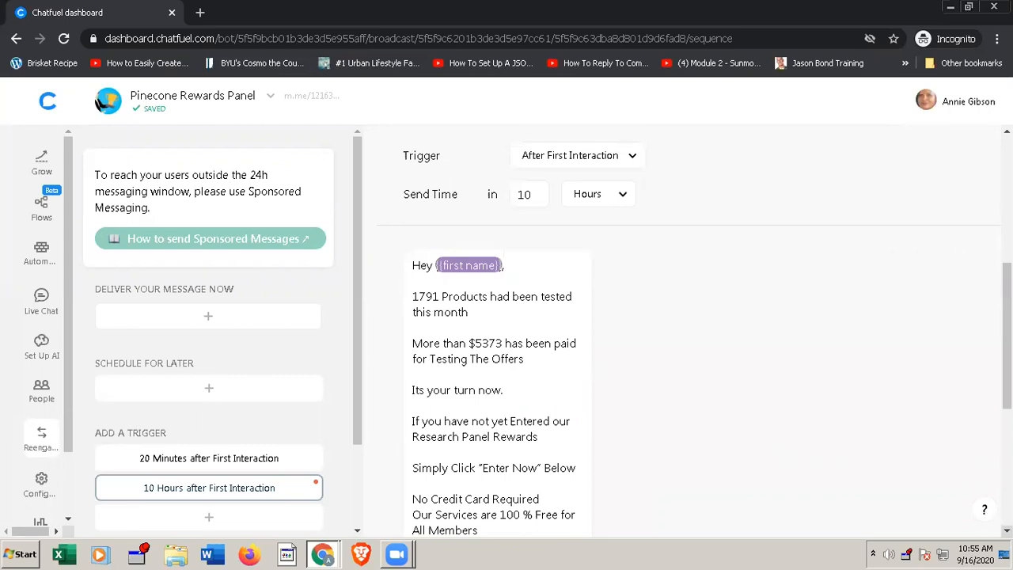
scroll(688, 332, "down", 2)
scroll(496, 317, "down", 2)
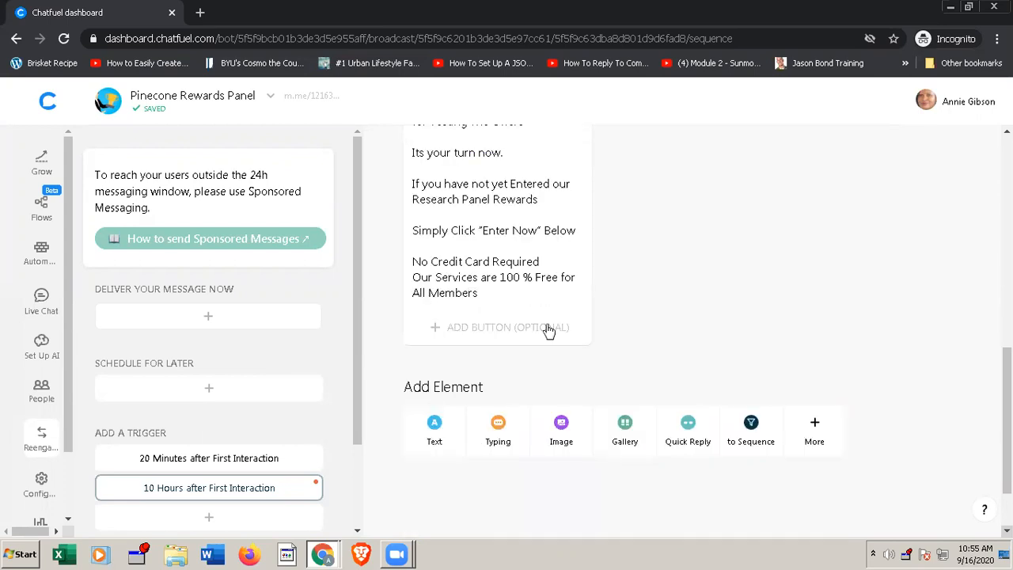
Step: Copy the URL from the "Enter here" button of the "20 Minutes after First Interaction" trigger
left_click(215, 462)
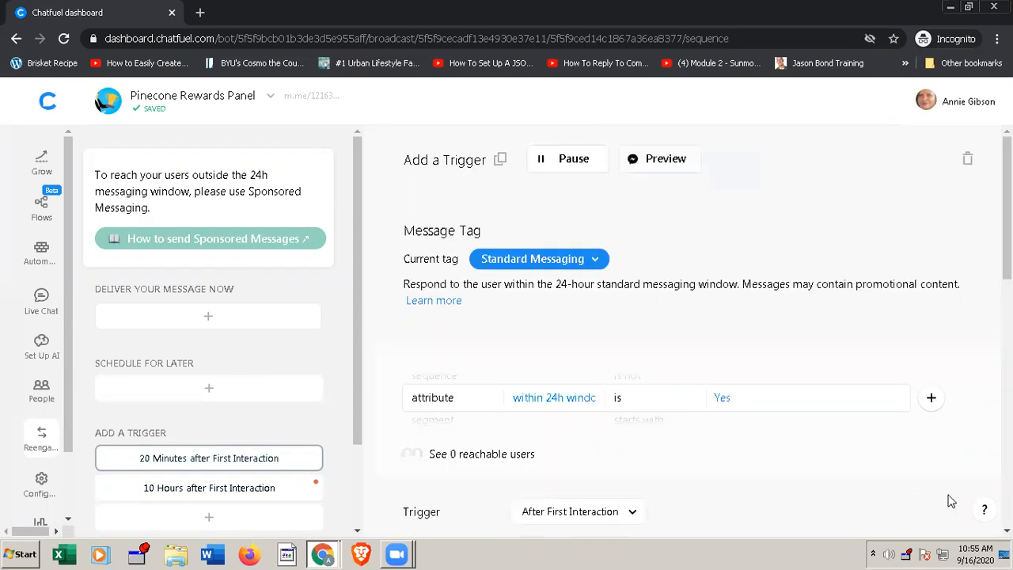
scroll(680, 332, "down", 15)
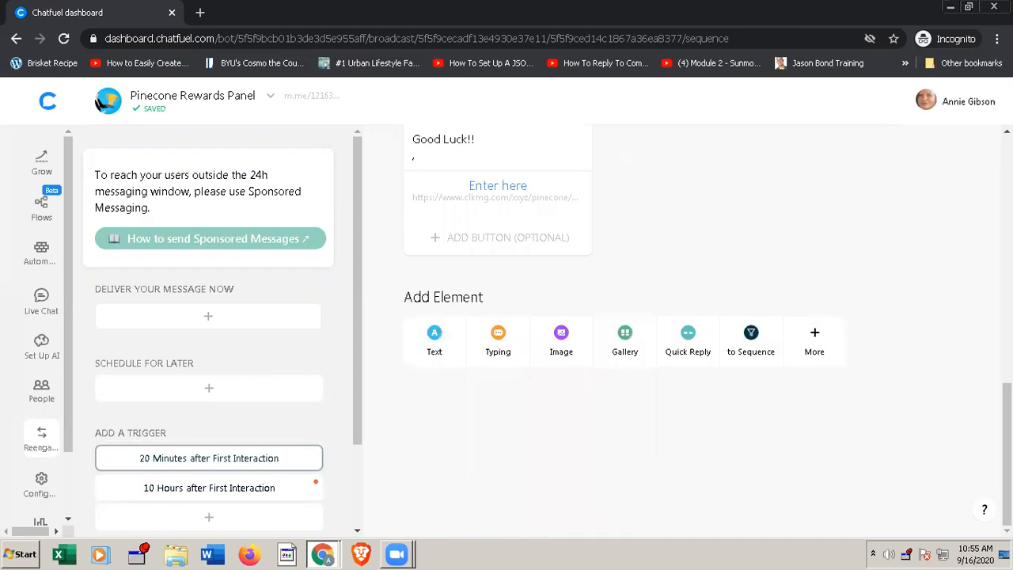
left_click(491, 190)
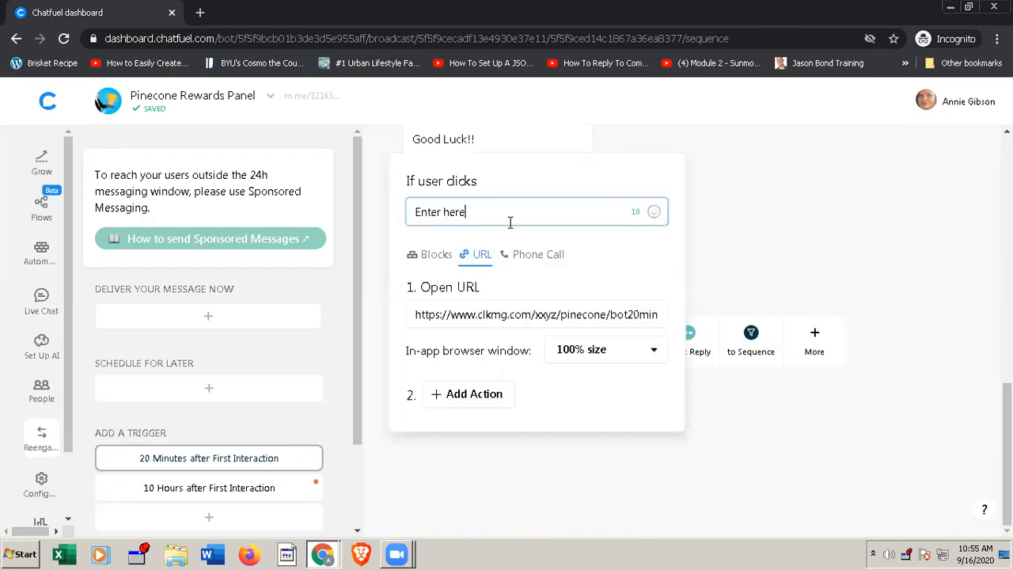
left_click(495, 313)
key("ctrl+c")
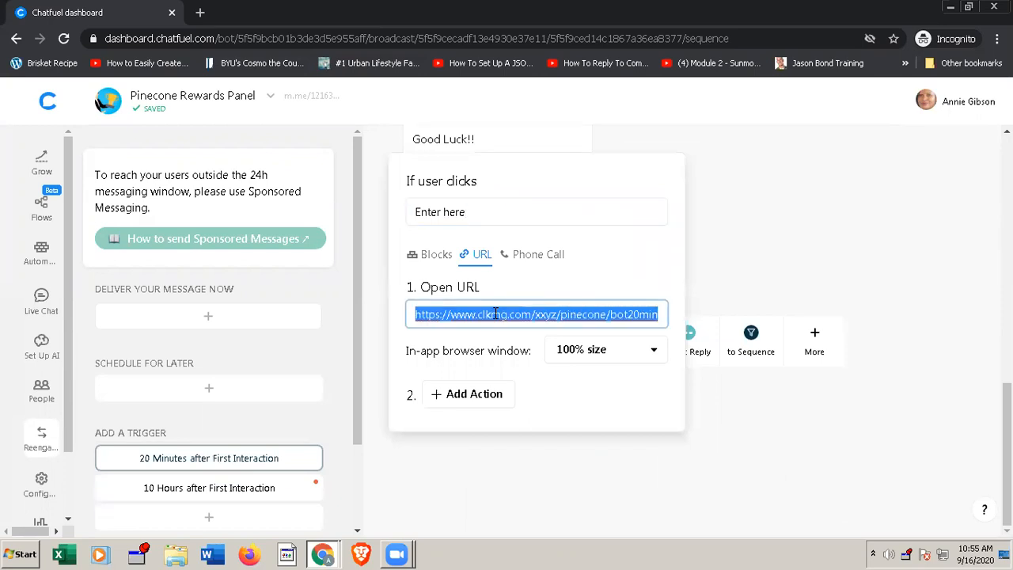
left_click(811, 297)
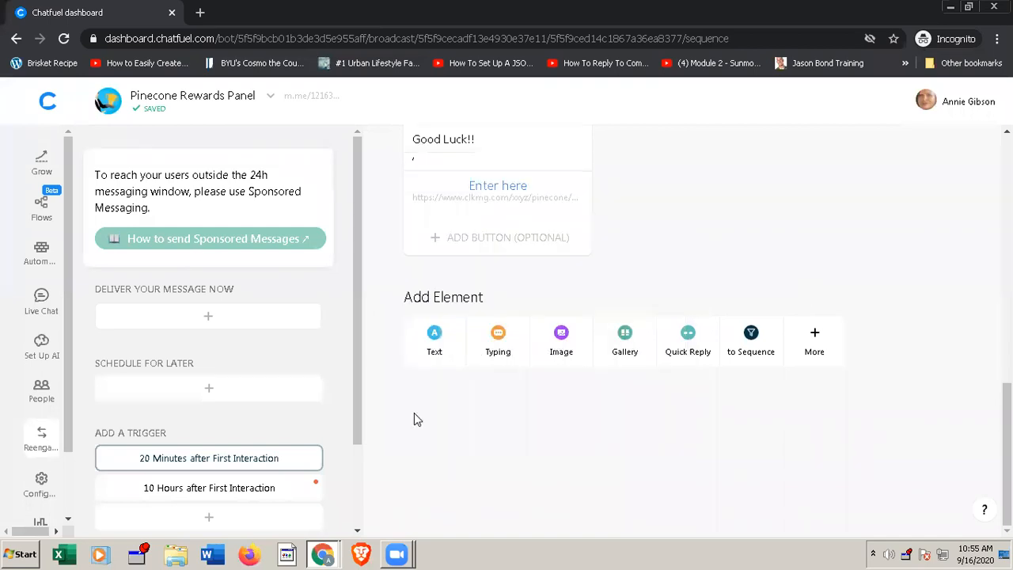
left_click(278, 488)
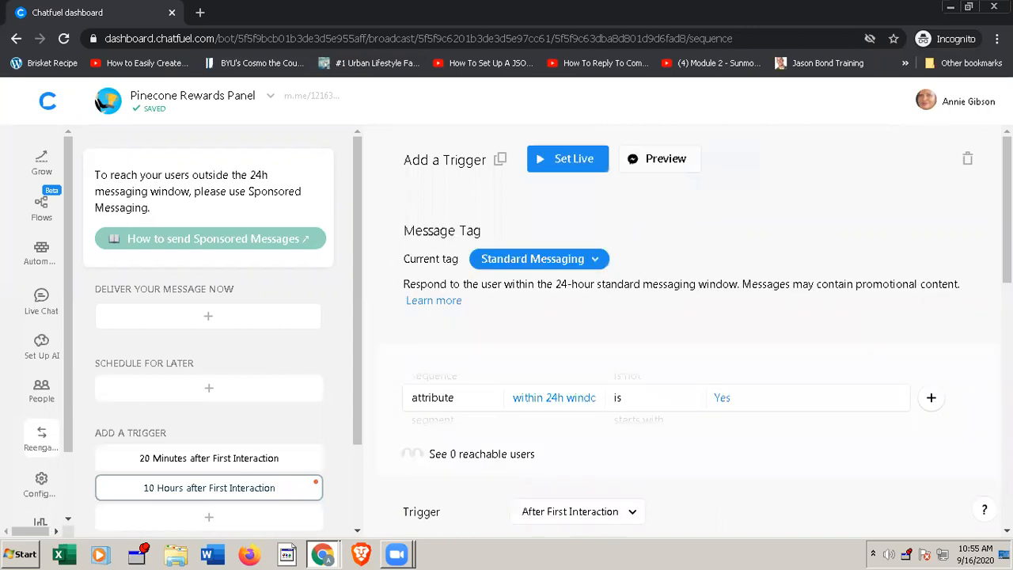
scroll(684, 332, "down", 9)
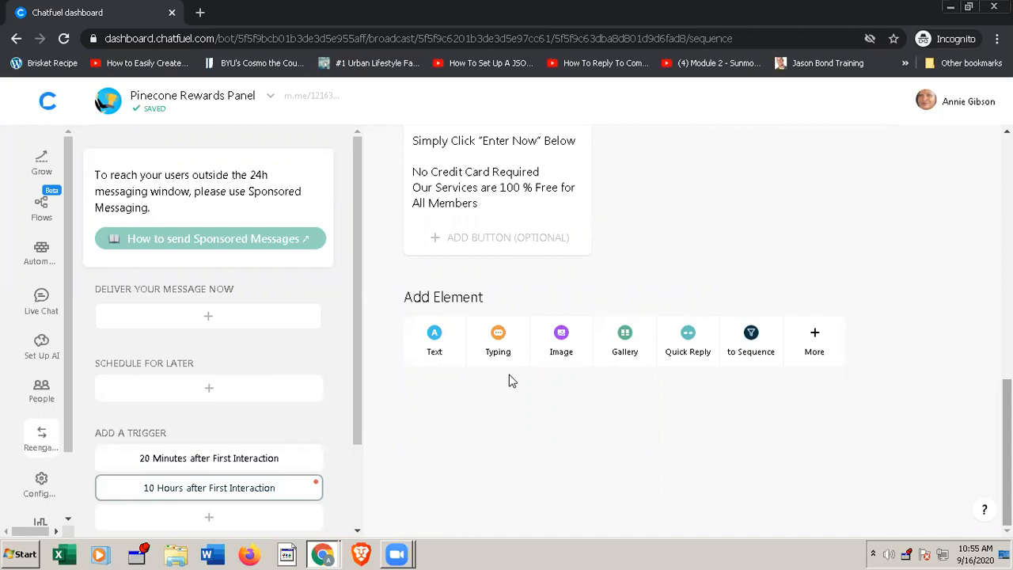
left_click(493, 239)
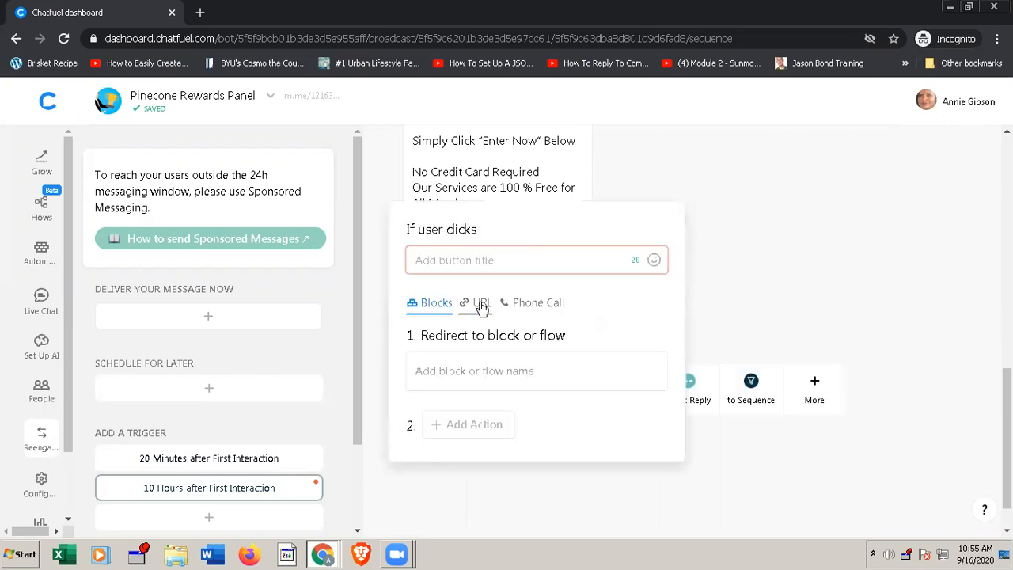
left_click(481, 304)
left_click(508, 259)
type("https://www.clkmg.co")
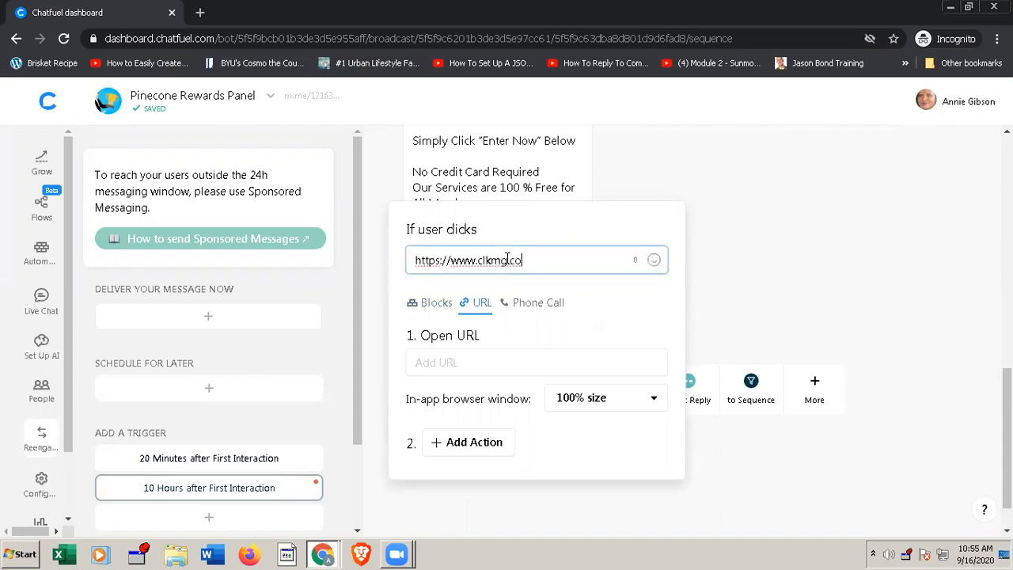
key("ctrl+z")
left_click(473, 361)
key("ctrl+v")
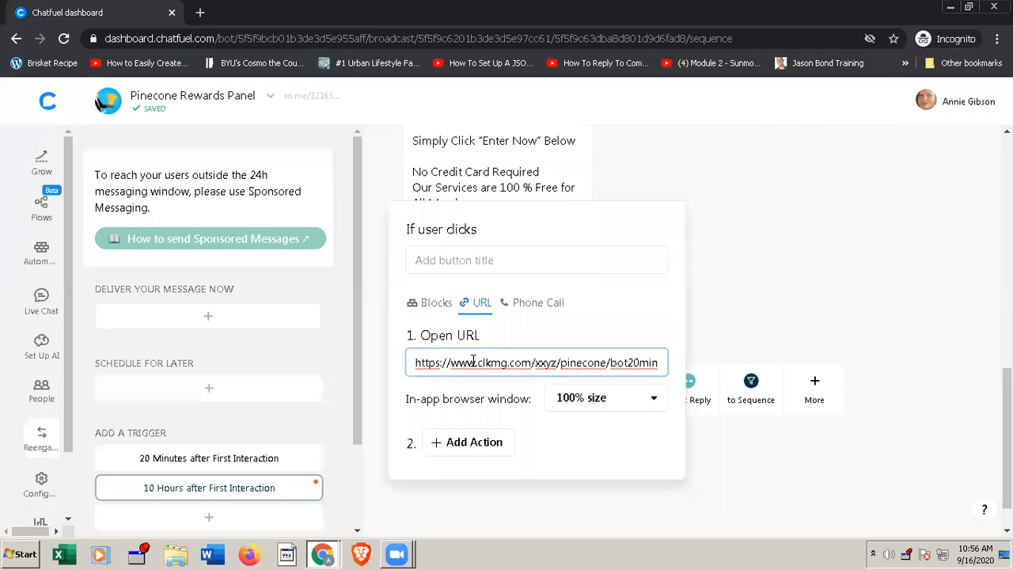
Step: Title the new button "Enter Now"
left_click(490, 261)
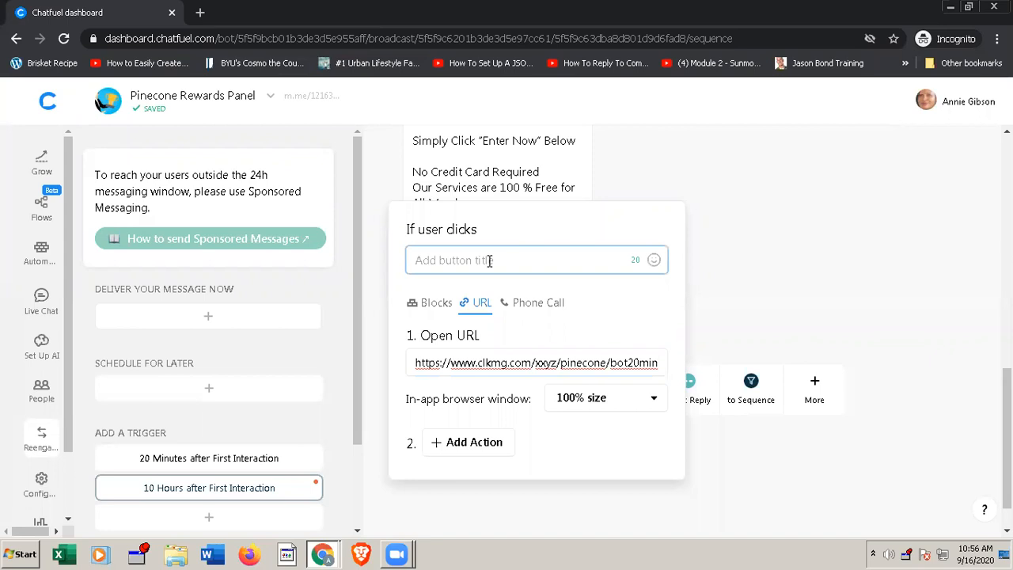
type("Enter Now")
Step: Insert the right-pointing backhand emoji in front of the "Enter Now" button title and close the button settings
left_click(427, 259)
left_click(653, 261)
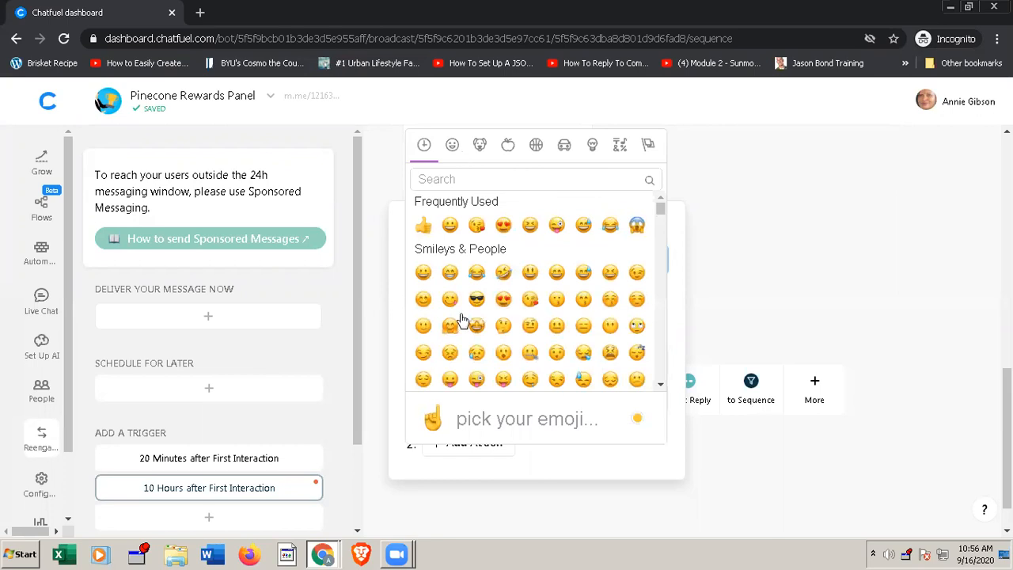
scroll(473, 327, "down", 1)
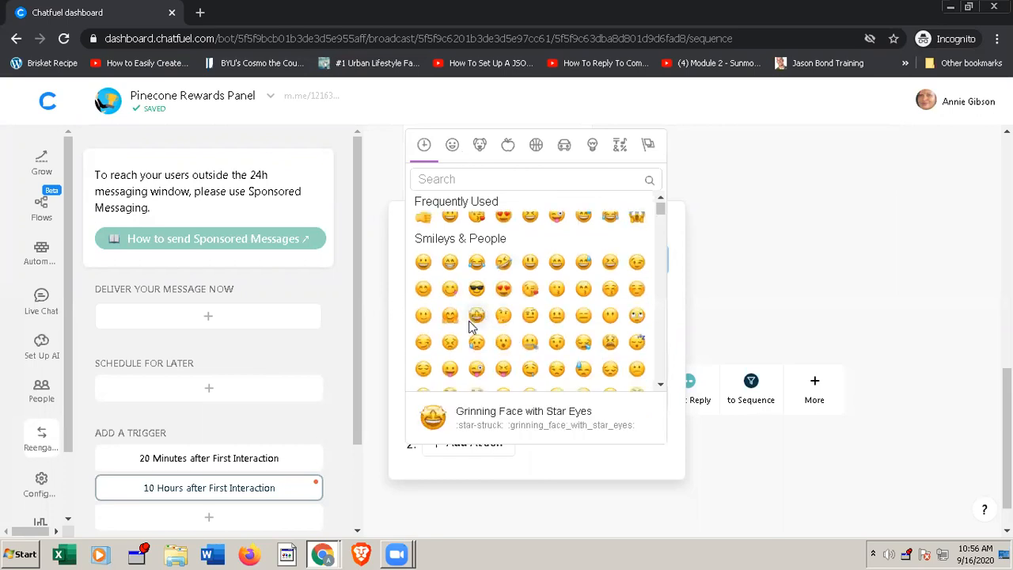
scroll(472, 327, "down", 1)
scroll(470, 325, "down", 1)
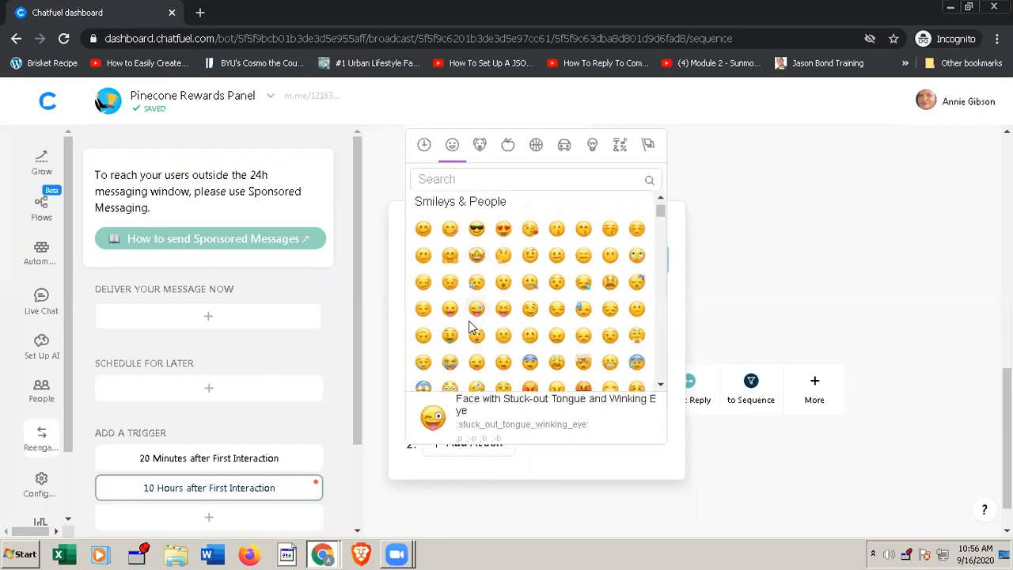
scroll(468, 321, "down", 10)
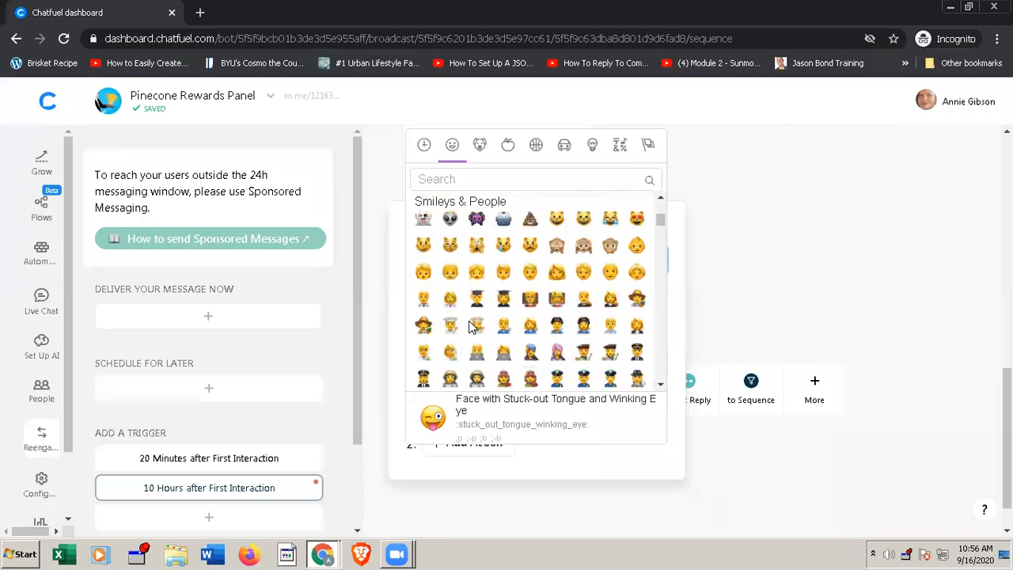
scroll(472, 326, "down", 4)
scroll(471, 324, "down", 5)
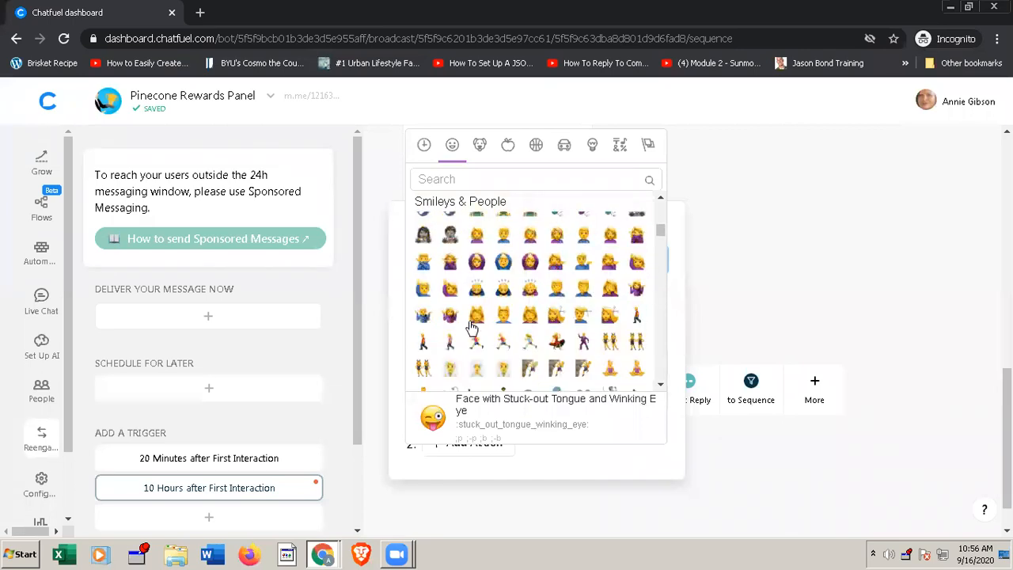
scroll(471, 328, "down", 3)
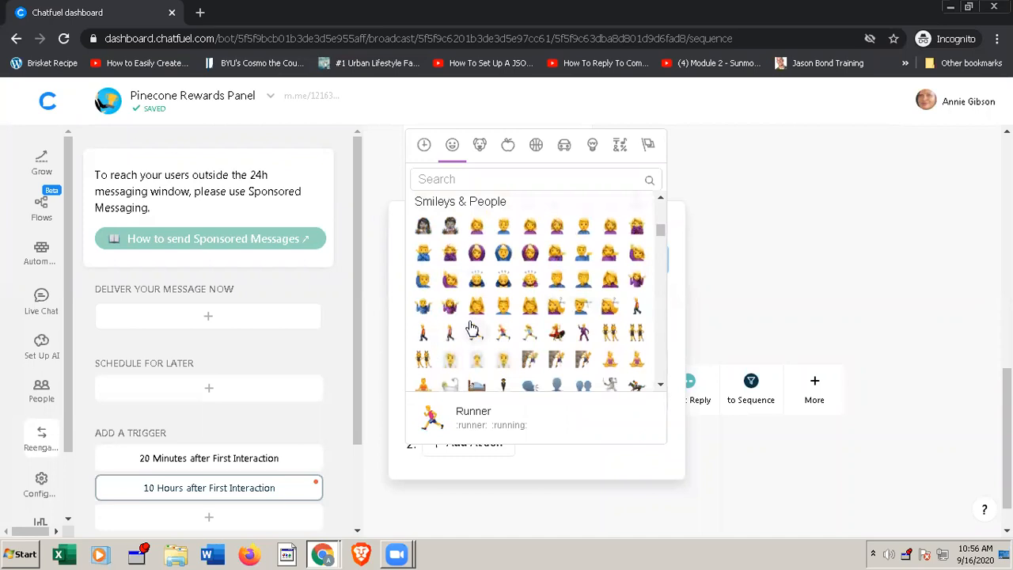
scroll(472, 328, "down", 1)
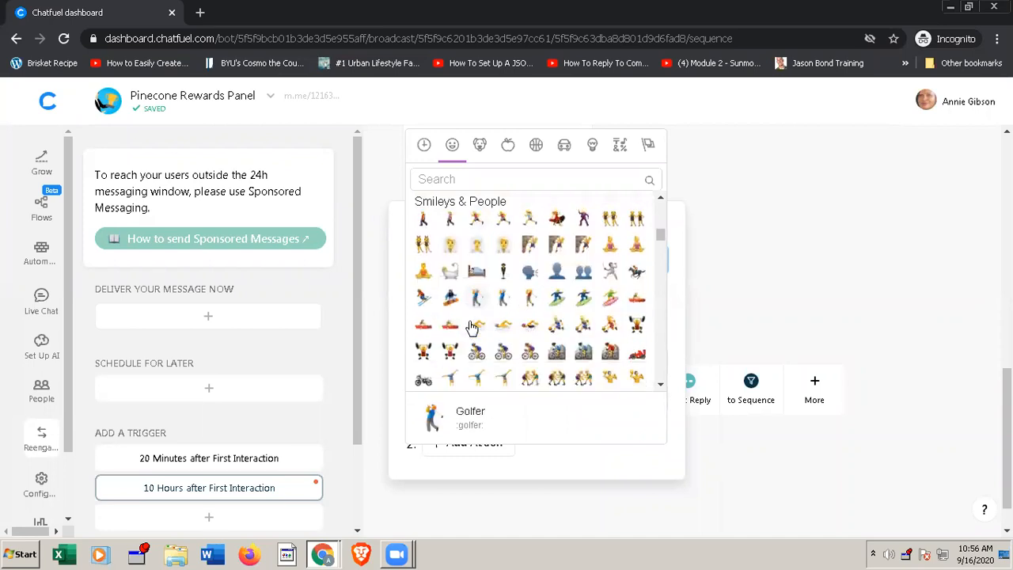
scroll(472, 328, "down", 3)
scroll(472, 328, "down", 1)
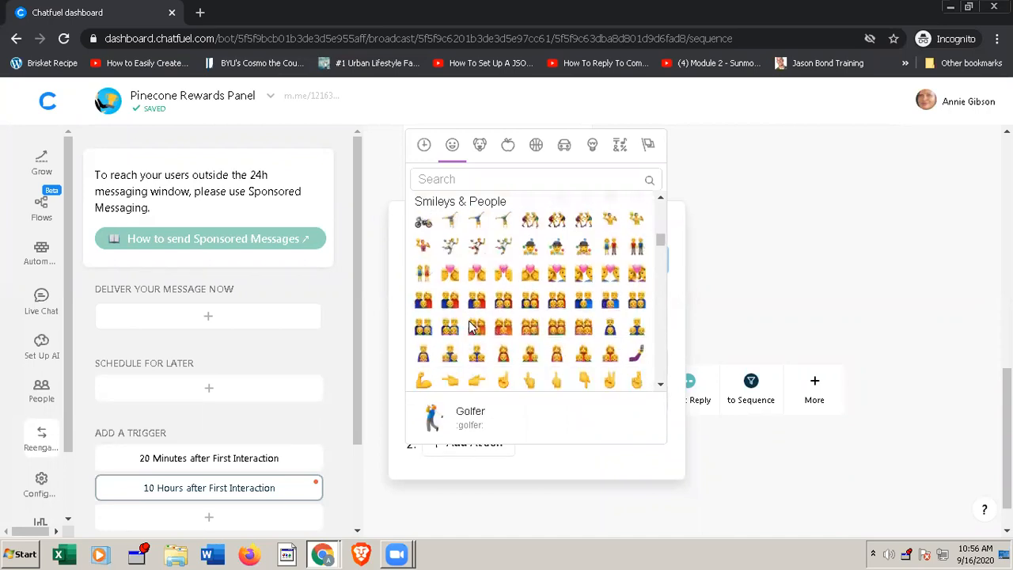
scroll(472, 327, "down", 1)
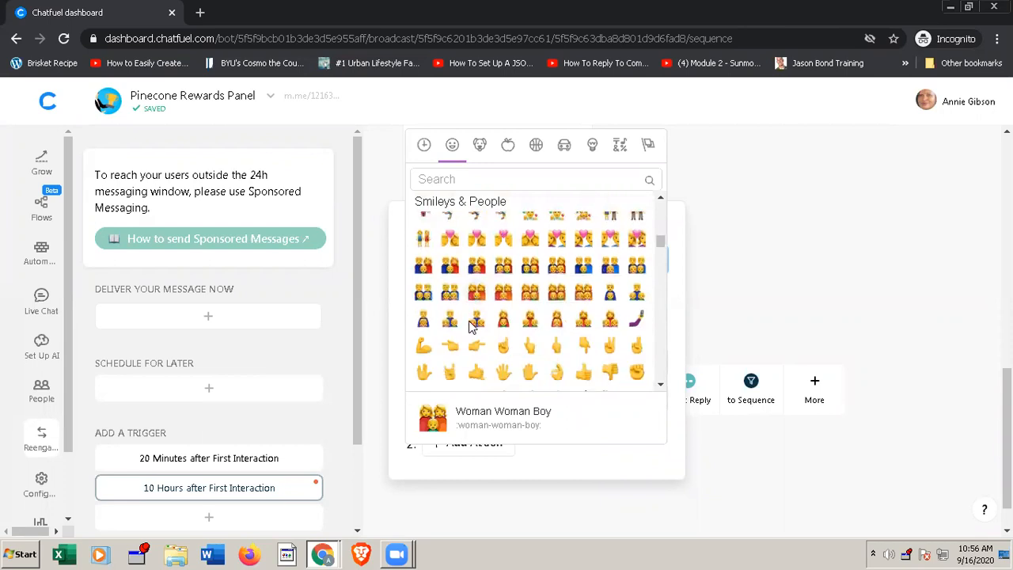
scroll(472, 327, "down", 1)
scroll(471, 328, "down", 1)
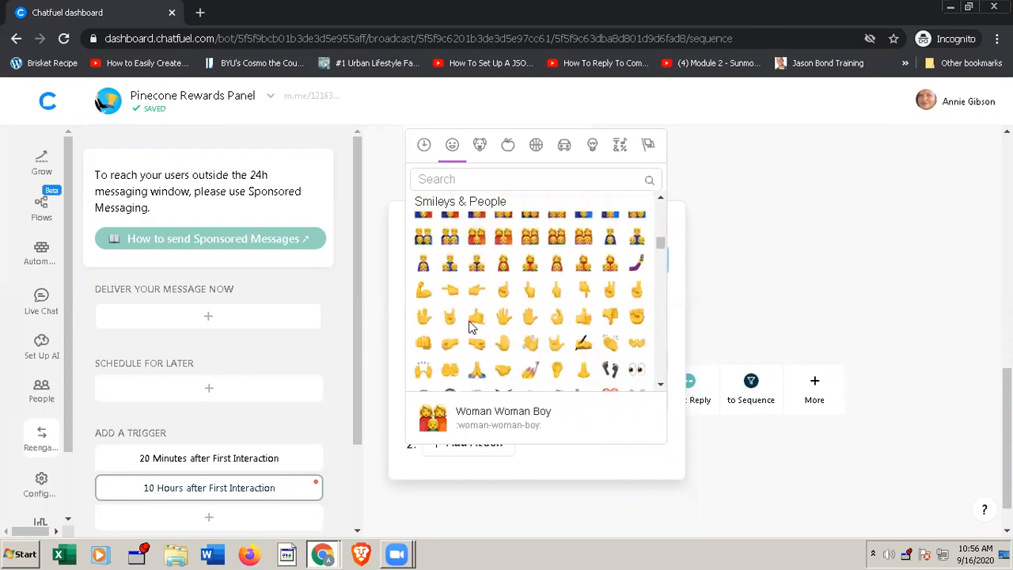
scroll(471, 327, "down", 1)
scroll(471, 328, "down", 1)
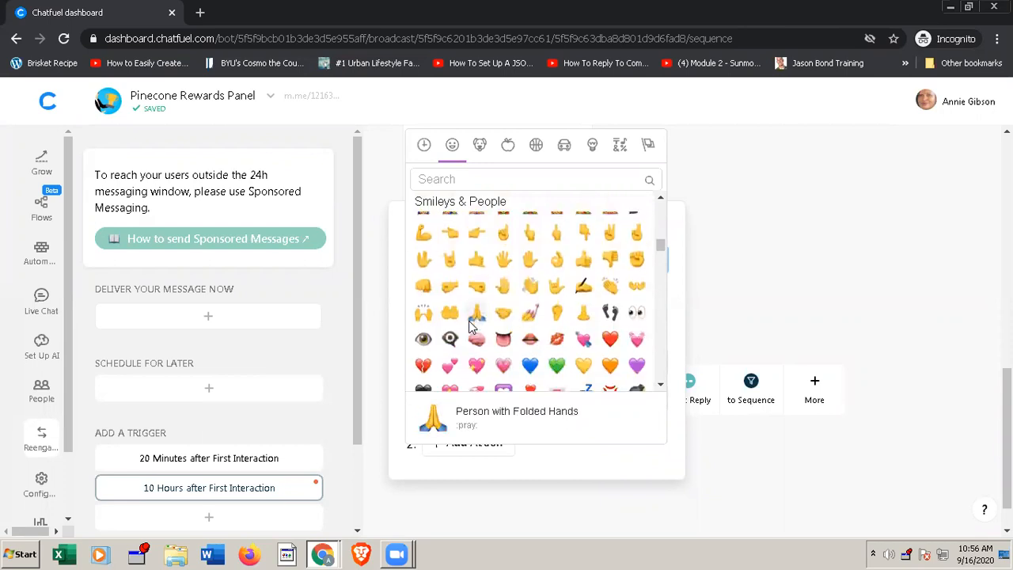
scroll(472, 327, "down", 2)
scroll(471, 328, "down", 2)
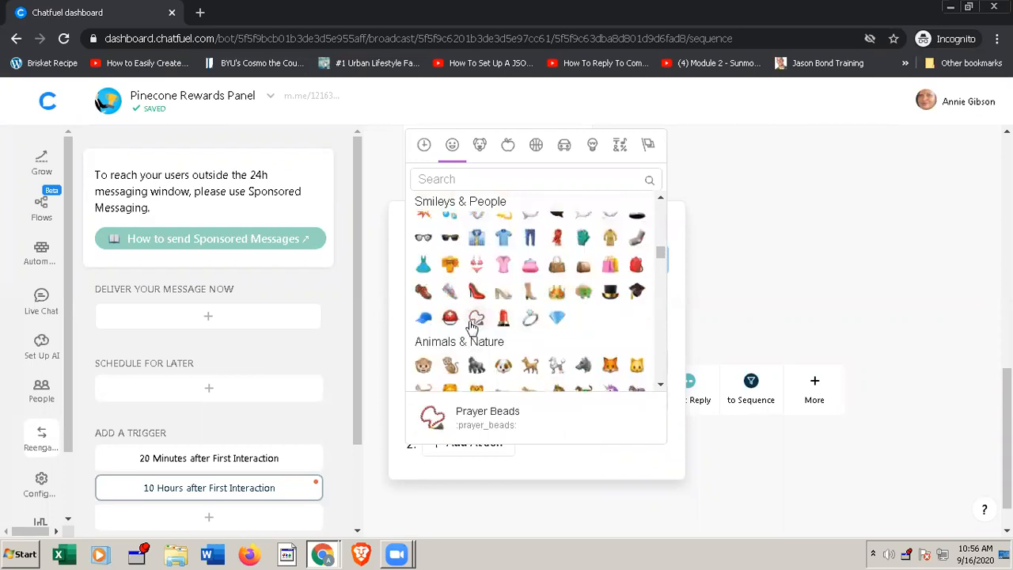
scroll(471, 327, "down", 1)
scroll(480, 294, "down", 1)
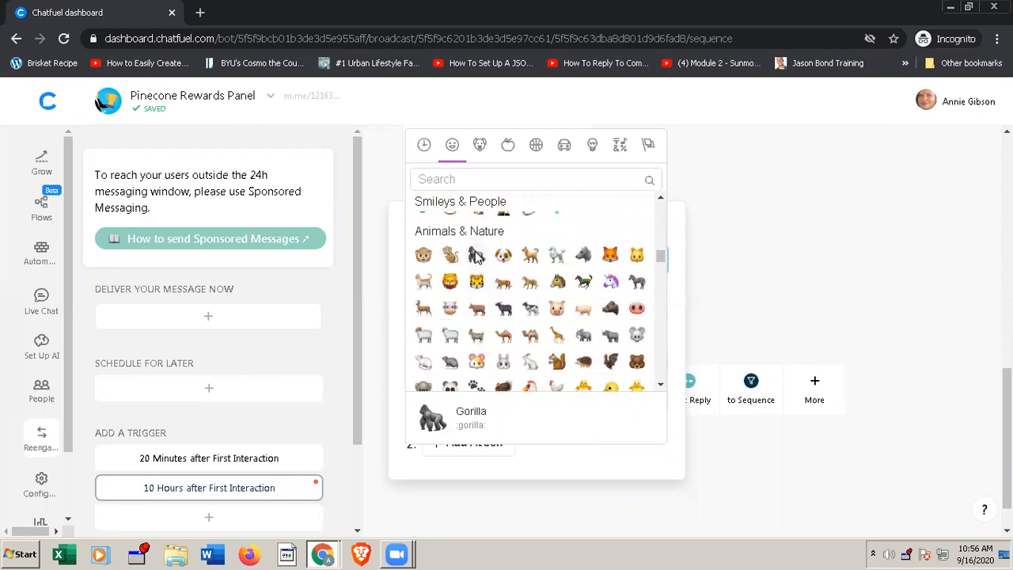
scroll(506, 285, "up", 2)
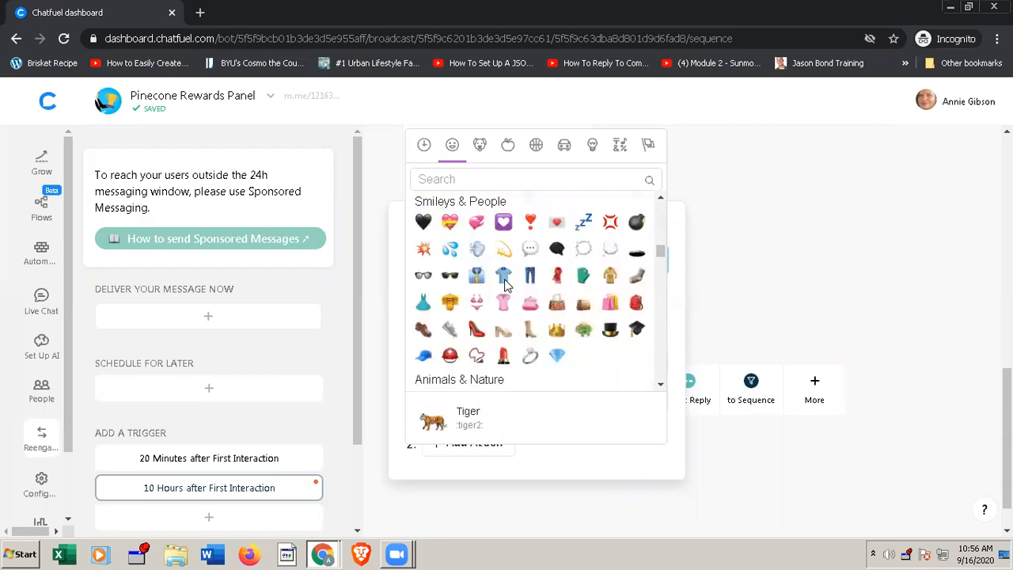
scroll(507, 285, "up", 3)
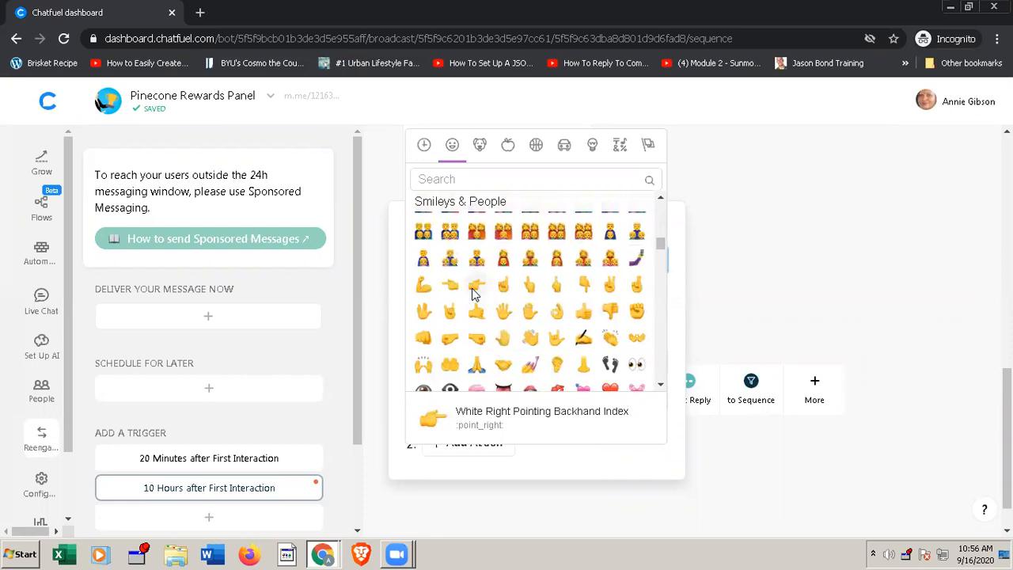
left_click(475, 287)
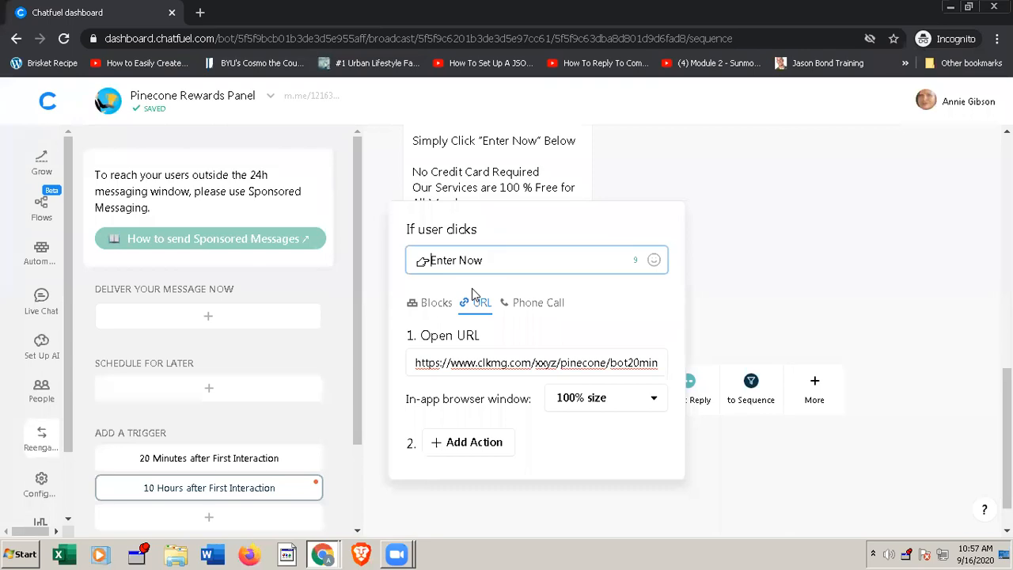
left_click(808, 289)
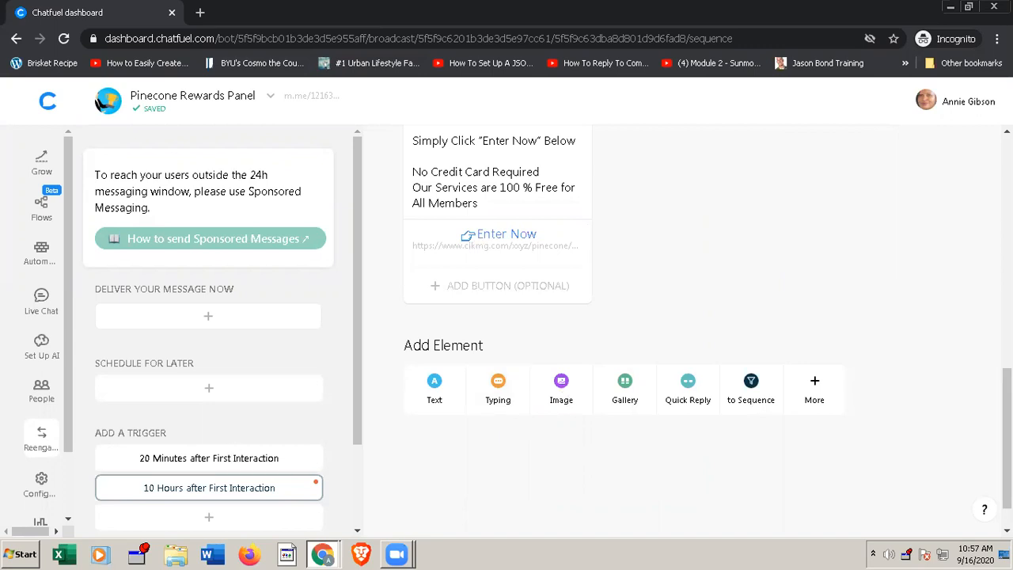
Step: Set the "10 Hours after First Interaction" trigger live
scroll(683, 329, "up", 9)
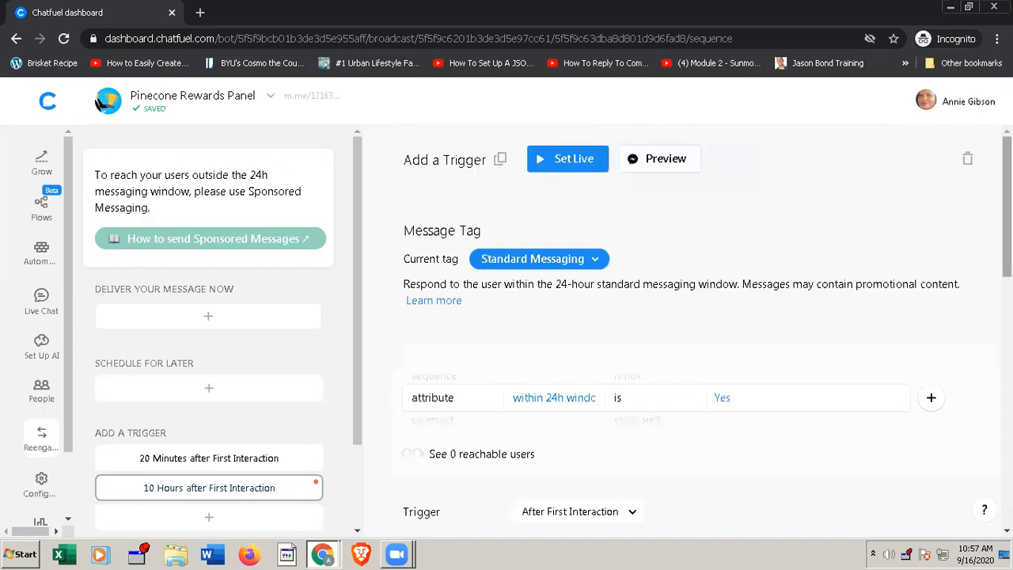
left_click(562, 162)
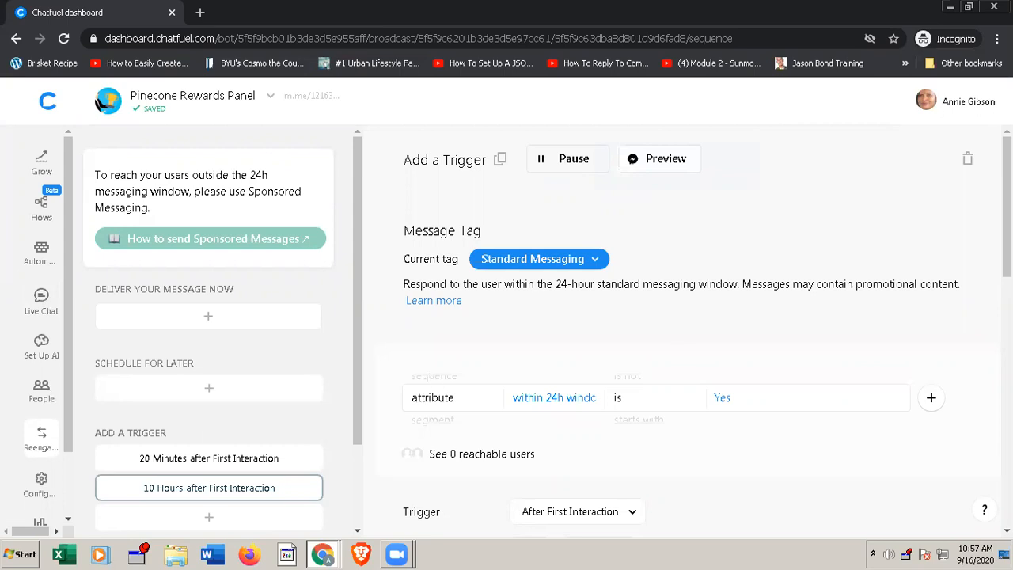
scroll(685, 330, "down", 10)
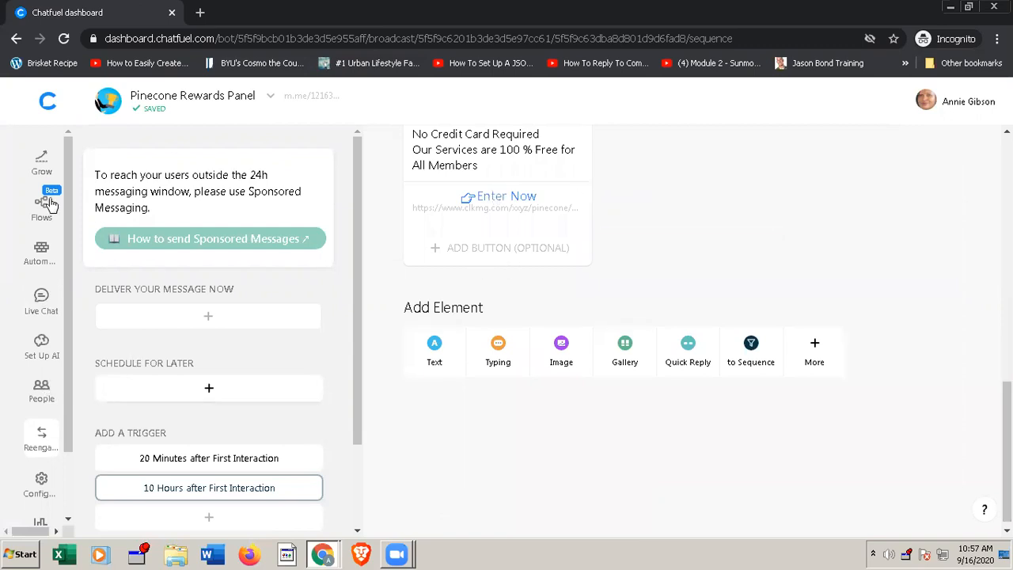
Step: Review the bot's Welcome Message block with its "Enter Here" button, and open the Default Answer block
left_click(42, 251)
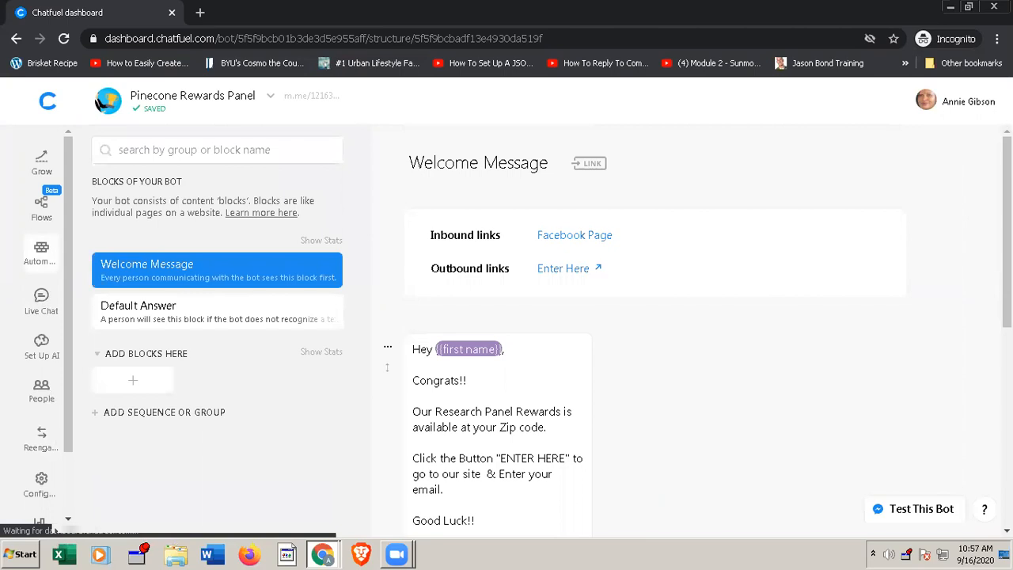
scroll(680, 332, "down", 5)
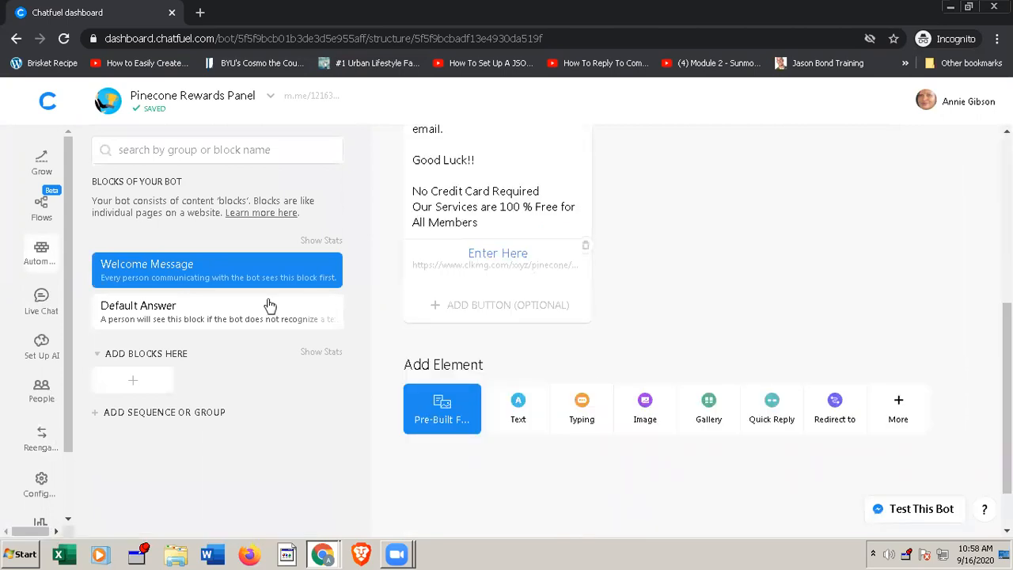
left_click(204, 318)
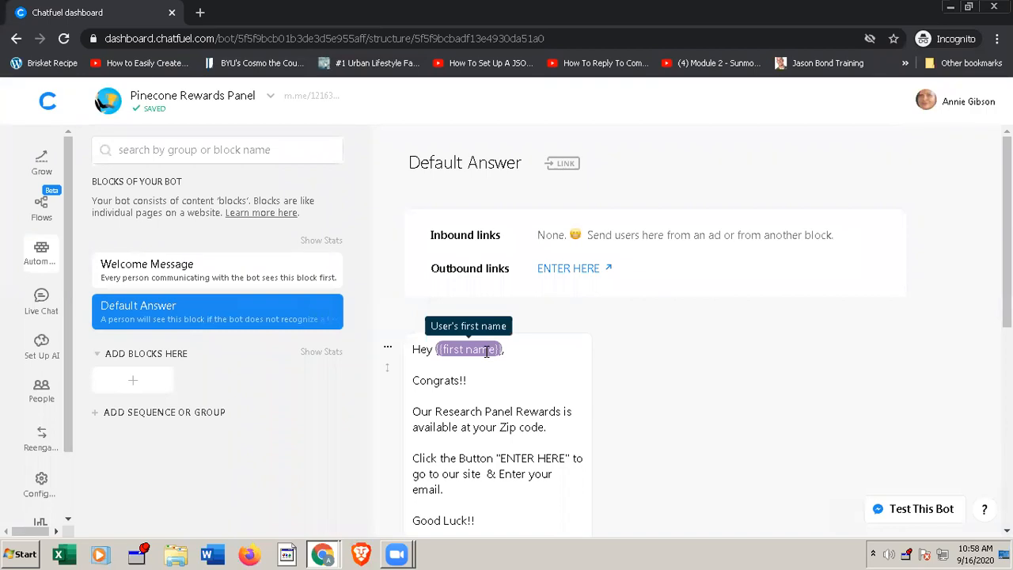
Step: Switch to ClickMagick and copy the tracking link of LP1-1609_Pinecone_Adset1_USA
left_click(949, 10)
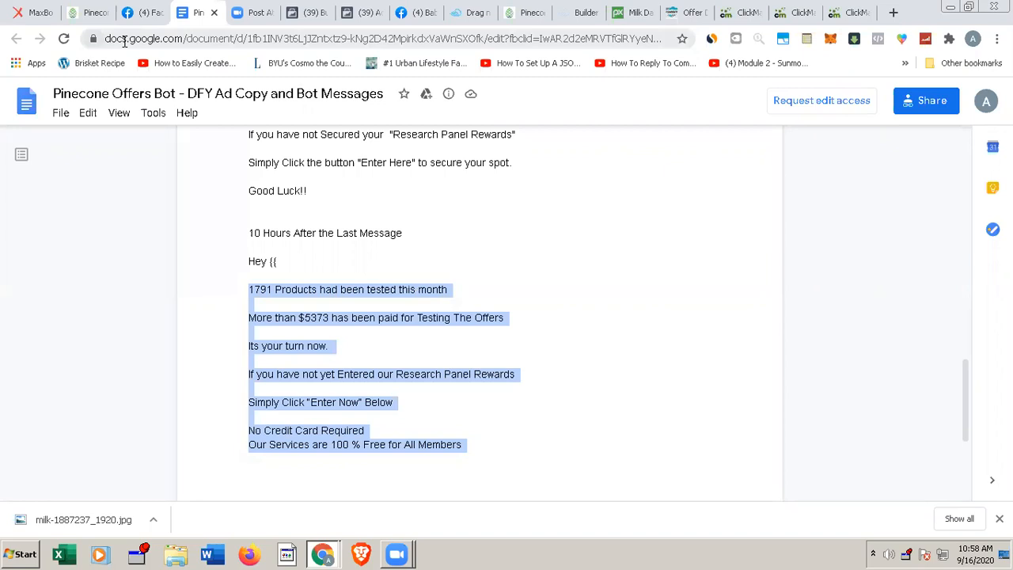
left_click(739, 14)
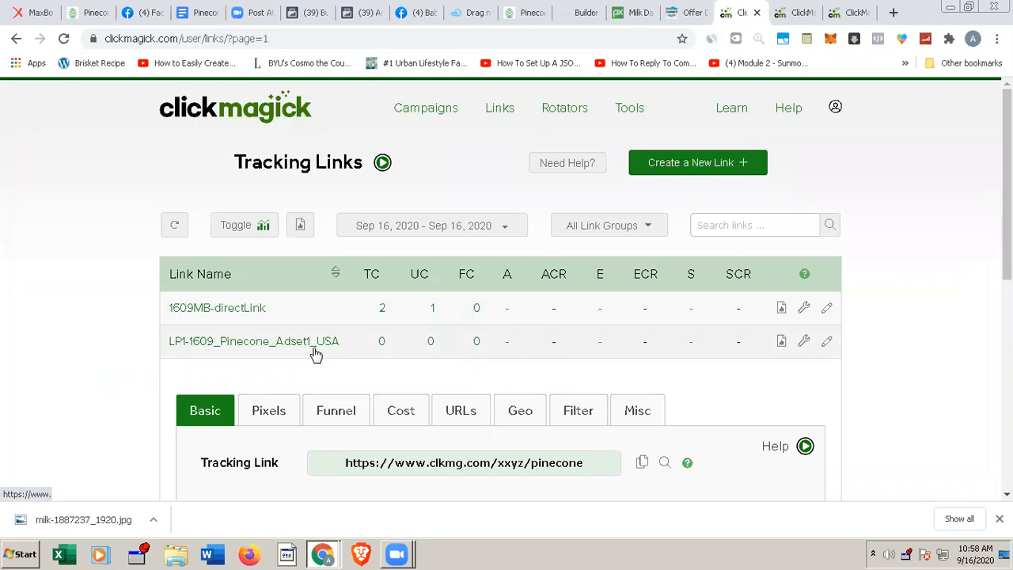
left_click(521, 467)
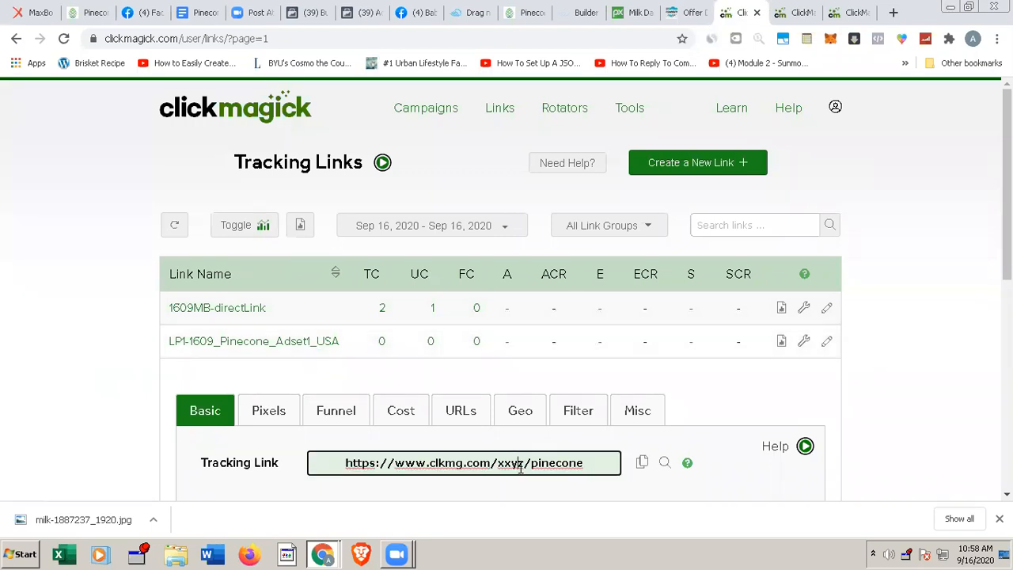
left_click(641, 464)
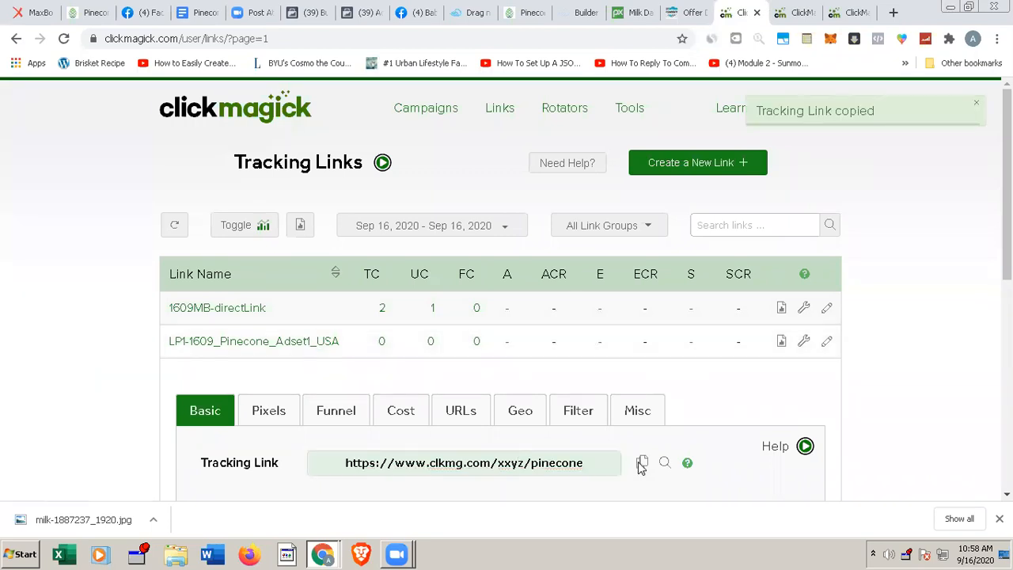
left_click(807, 40)
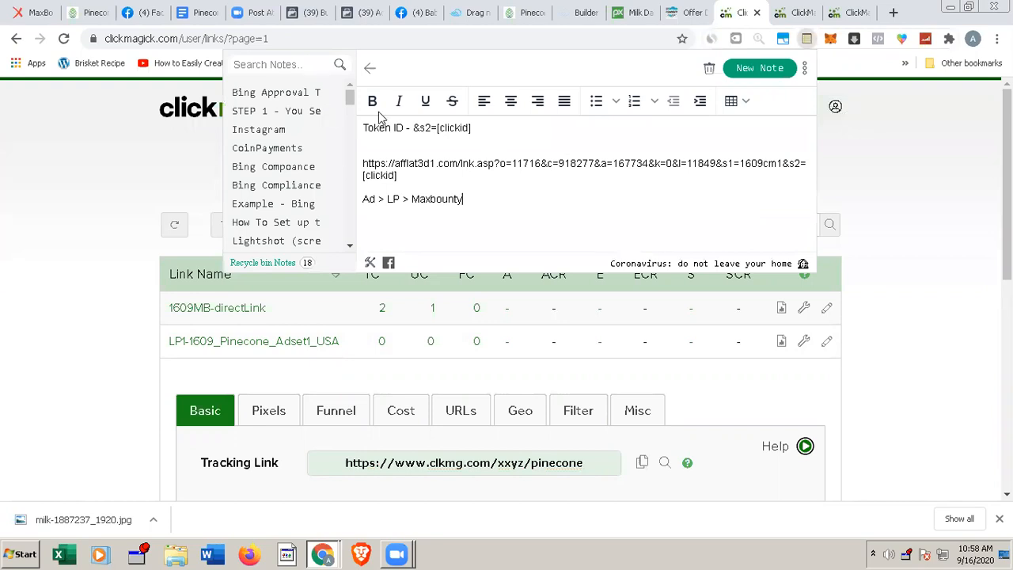
left_click(749, 69)
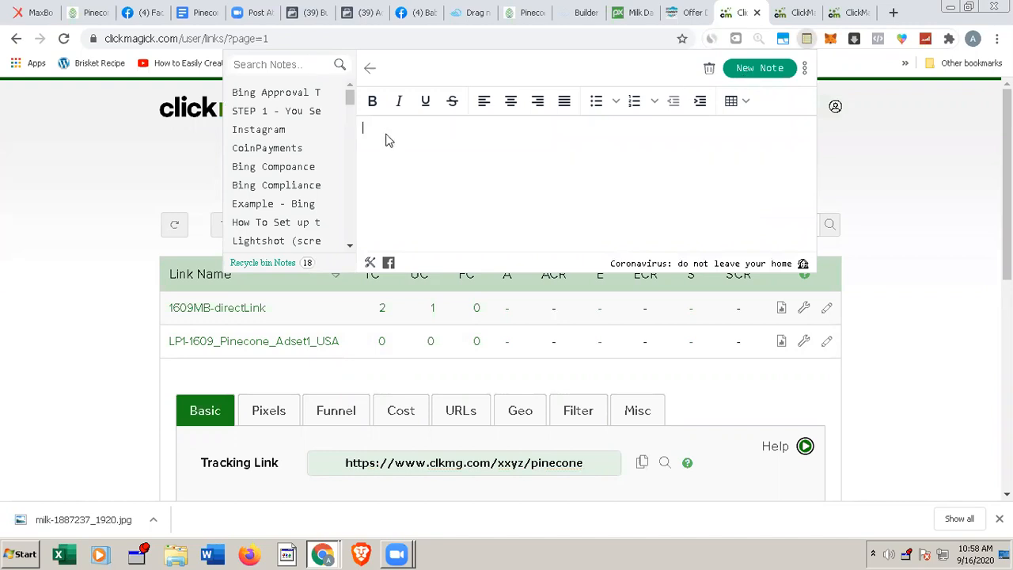
type("Pine Cone")
key("Return")
type("LP Link")
key("Return")
key("ctrl+v")
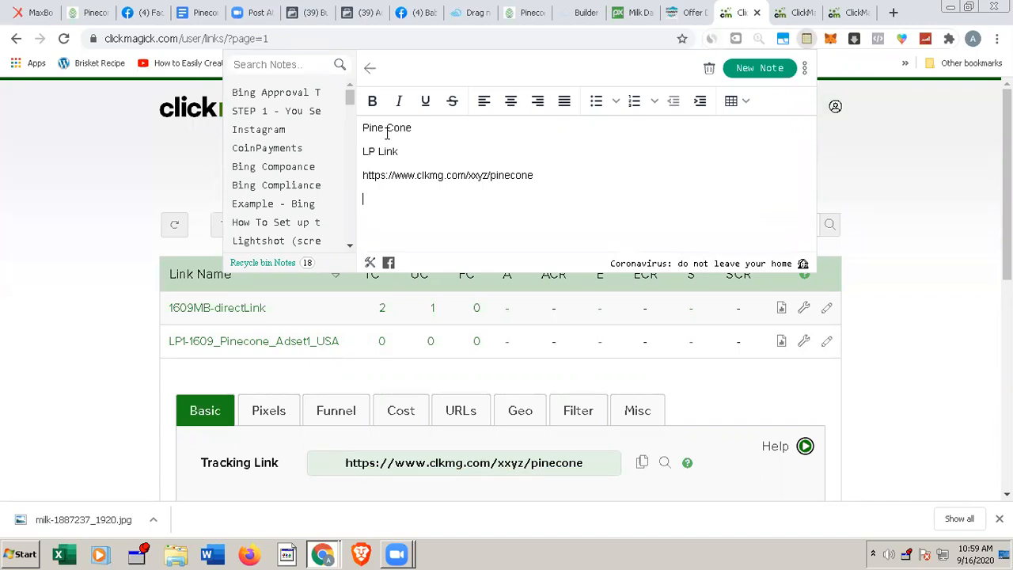
Step: Add the label "1609MB-directLink" on a new line below the landing page link in the note
type("1609MB-directLink")
key("Return")
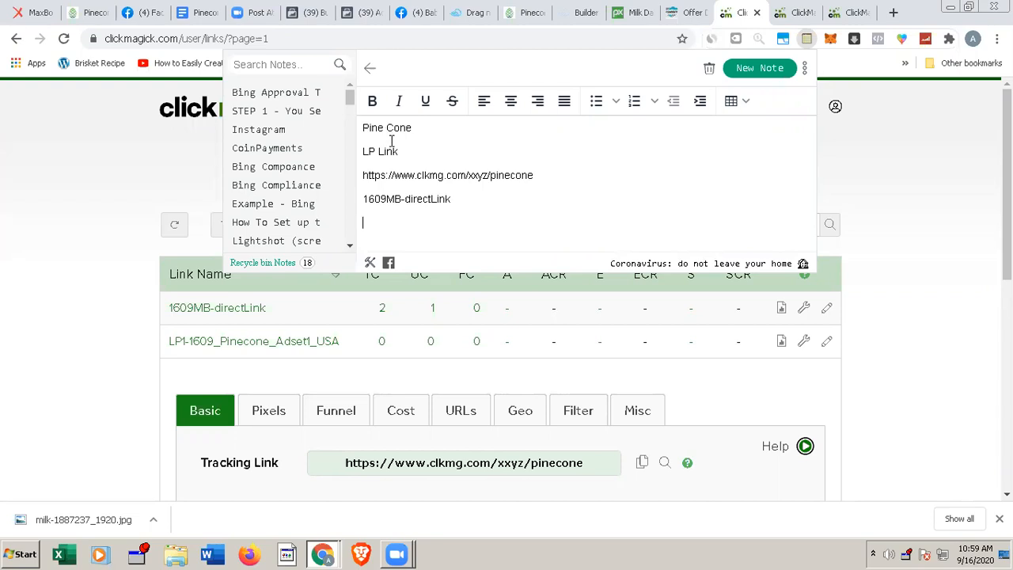
left_click(227, 311)
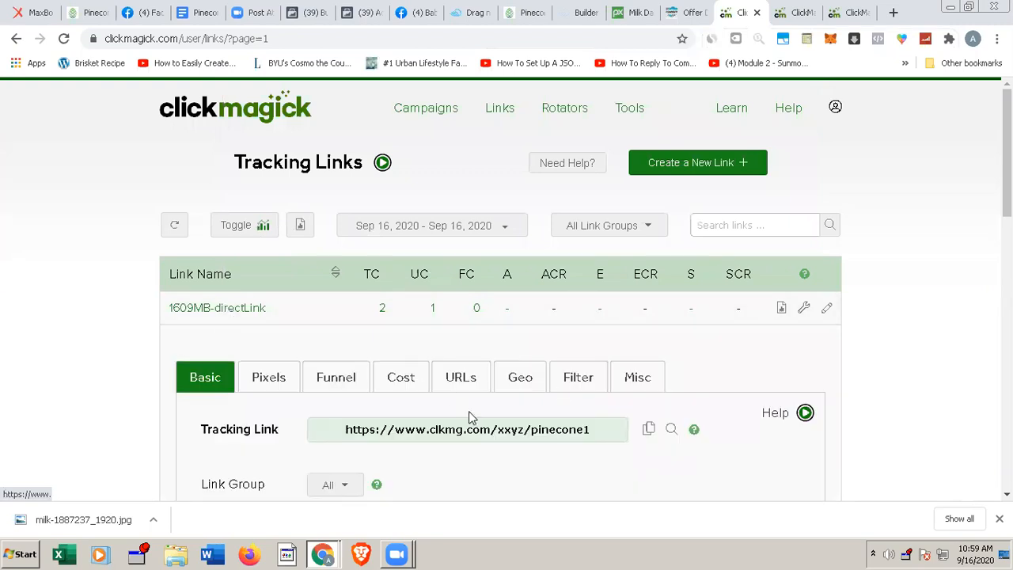
left_click(649, 429)
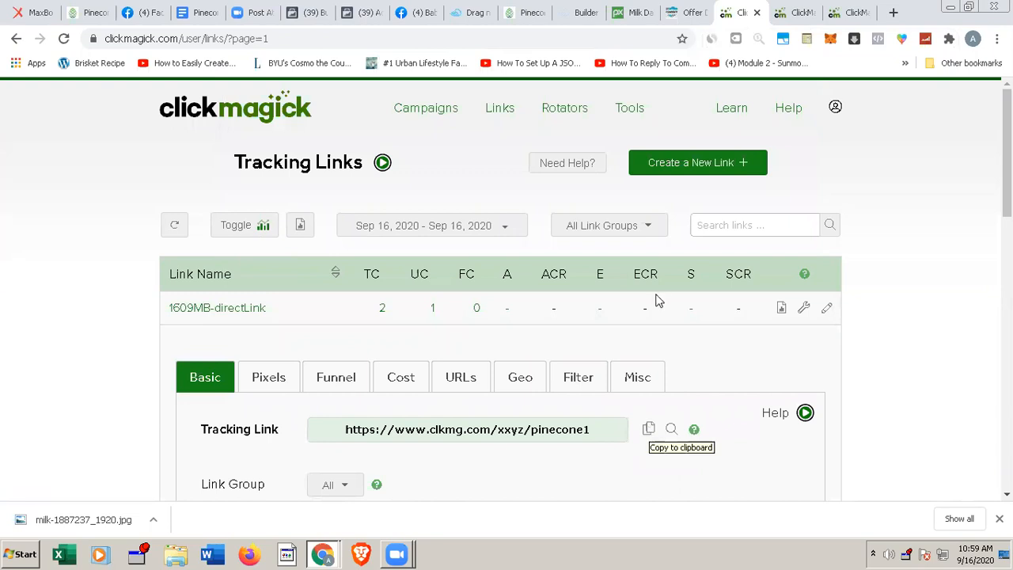
left_click(807, 40)
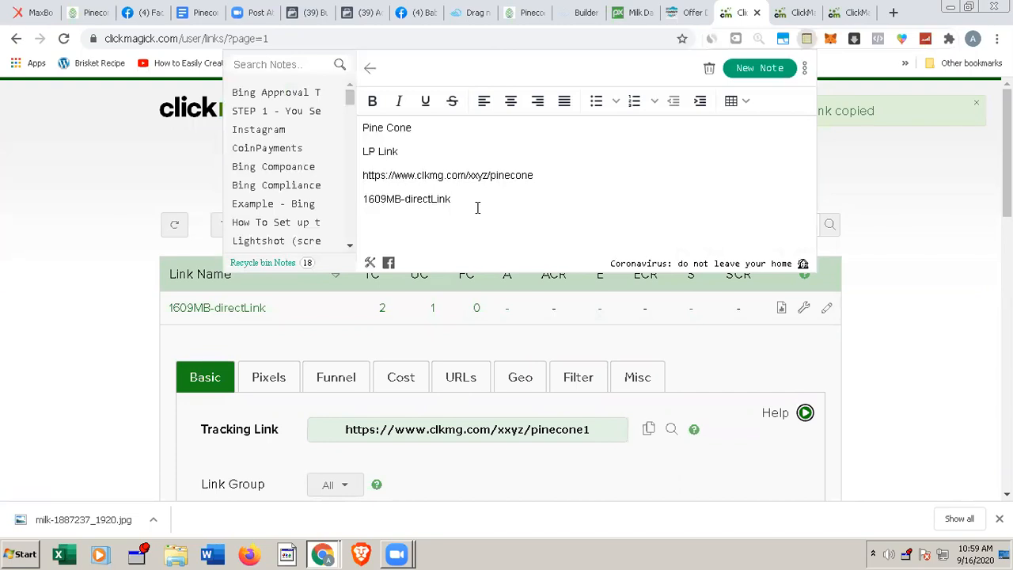
key("ctrl+v")
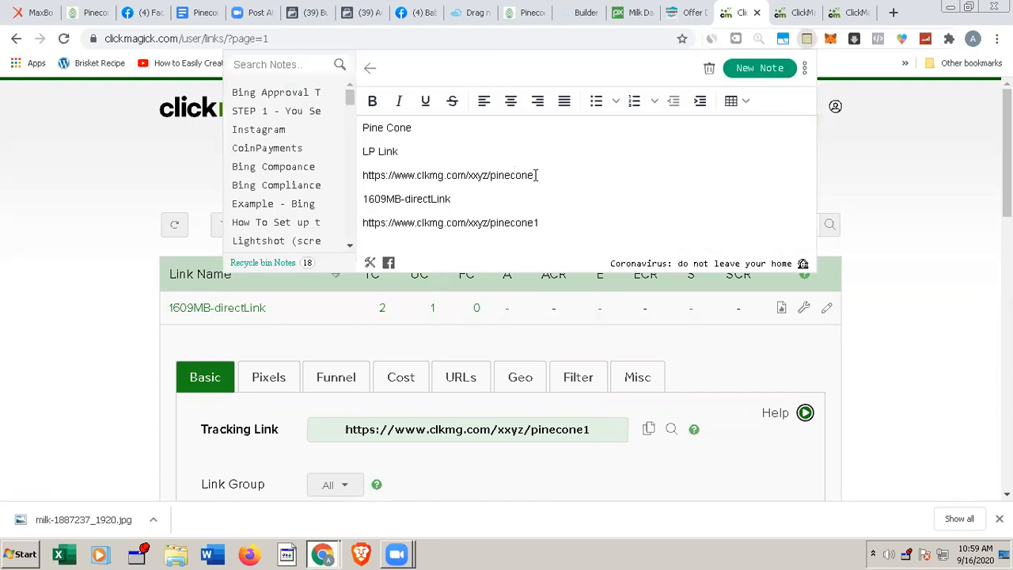
left_click_drag(533, 174, 363, 178)
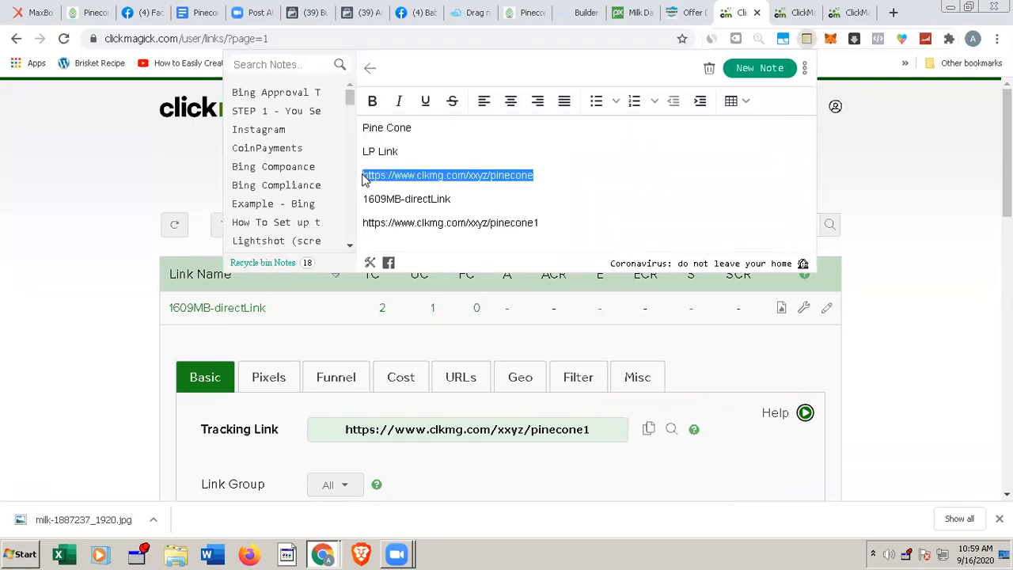
left_click(892, 13)
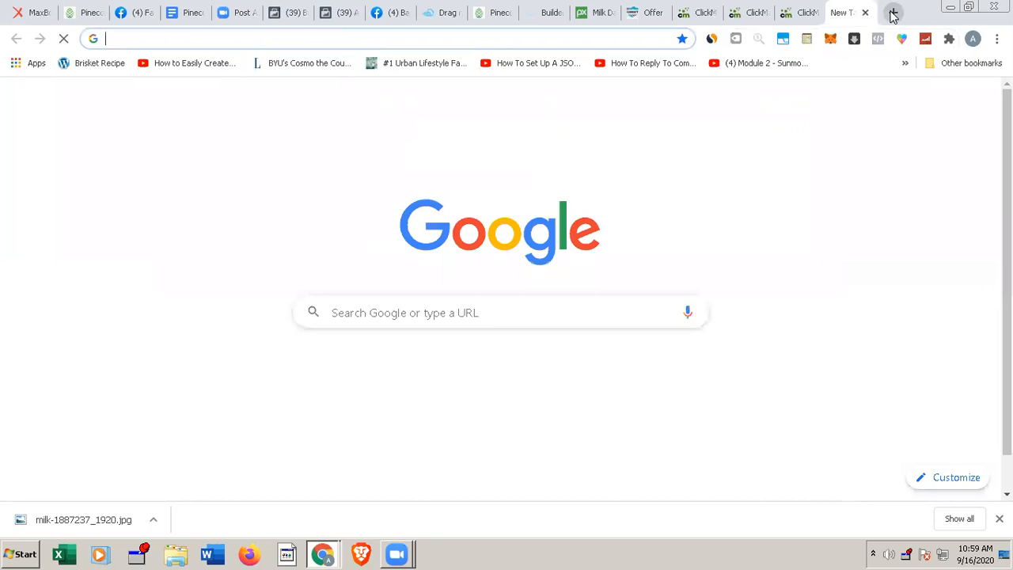
key("ctrl+v")
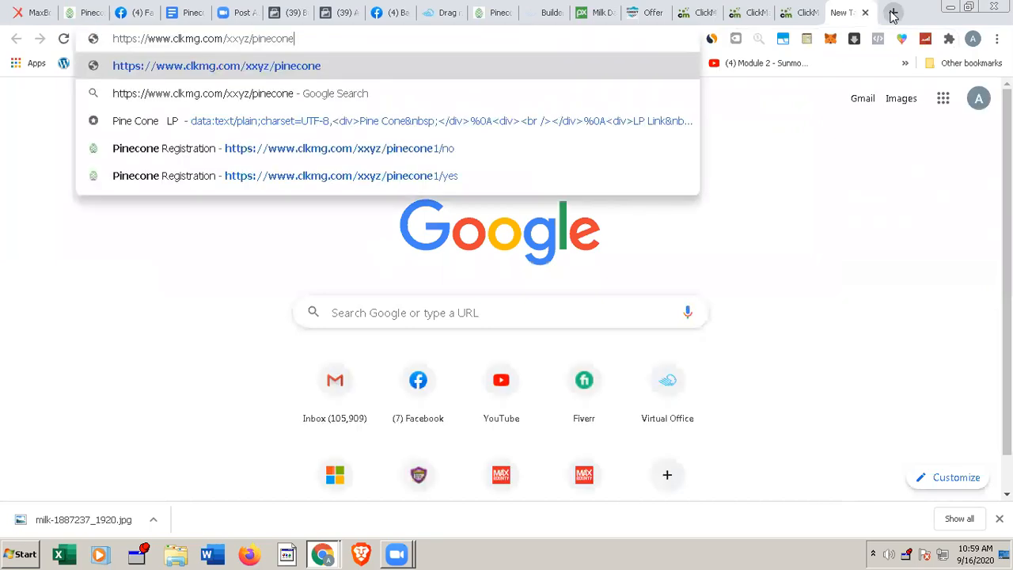
key("Return")
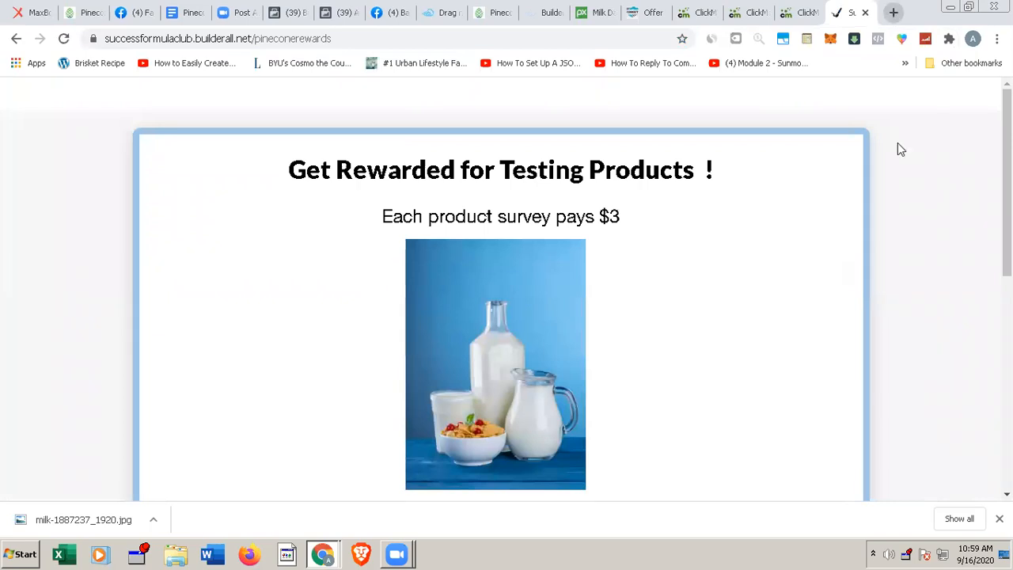
scroll(656, 317, "down", 2)
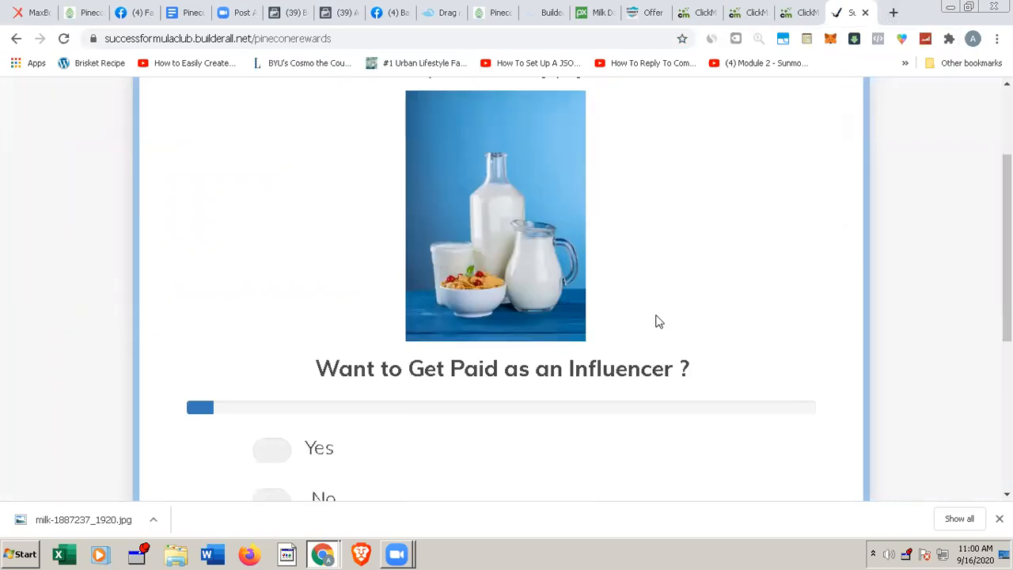
scroll(656, 318, "down", 1)
scroll(656, 314, "down", 1)
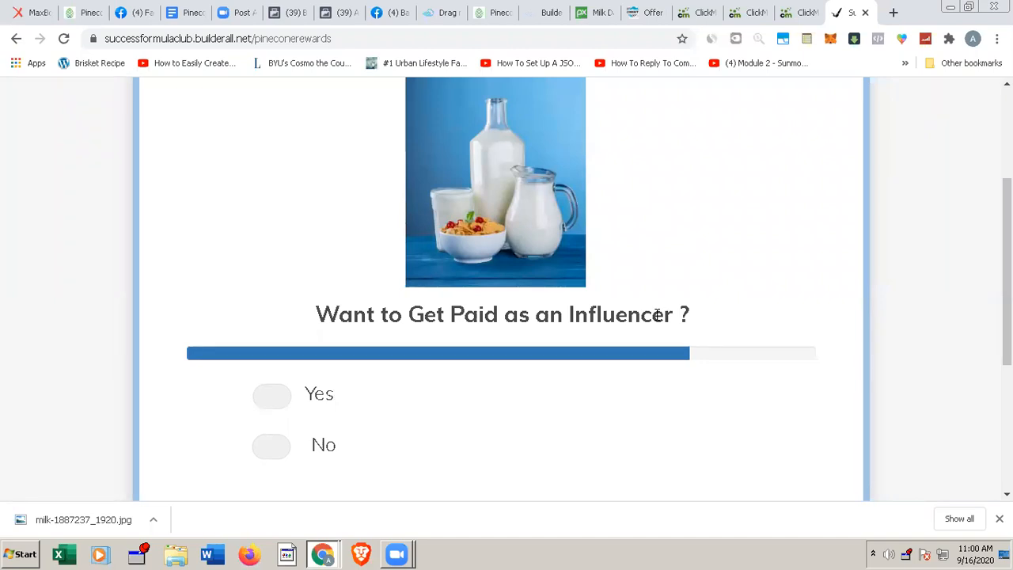
scroll(656, 314, "down", 4)
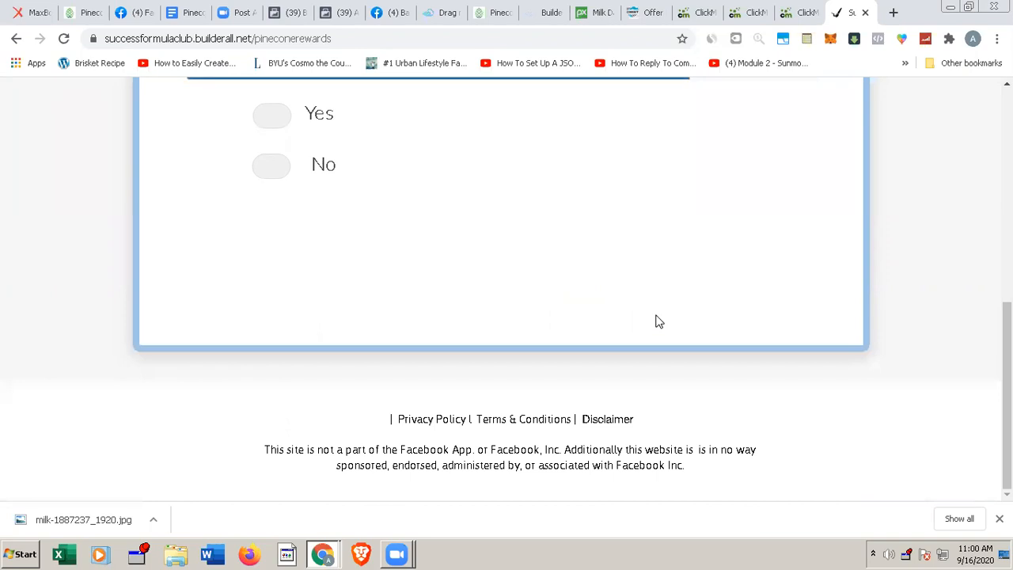
Step: Switch to the Facebook Business Manager home page
left_click(281, 16)
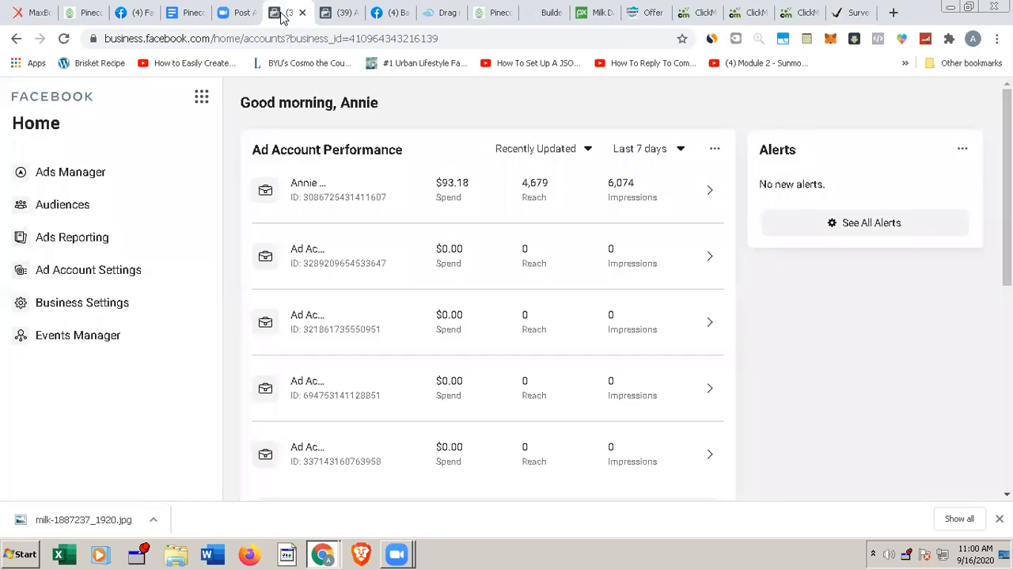